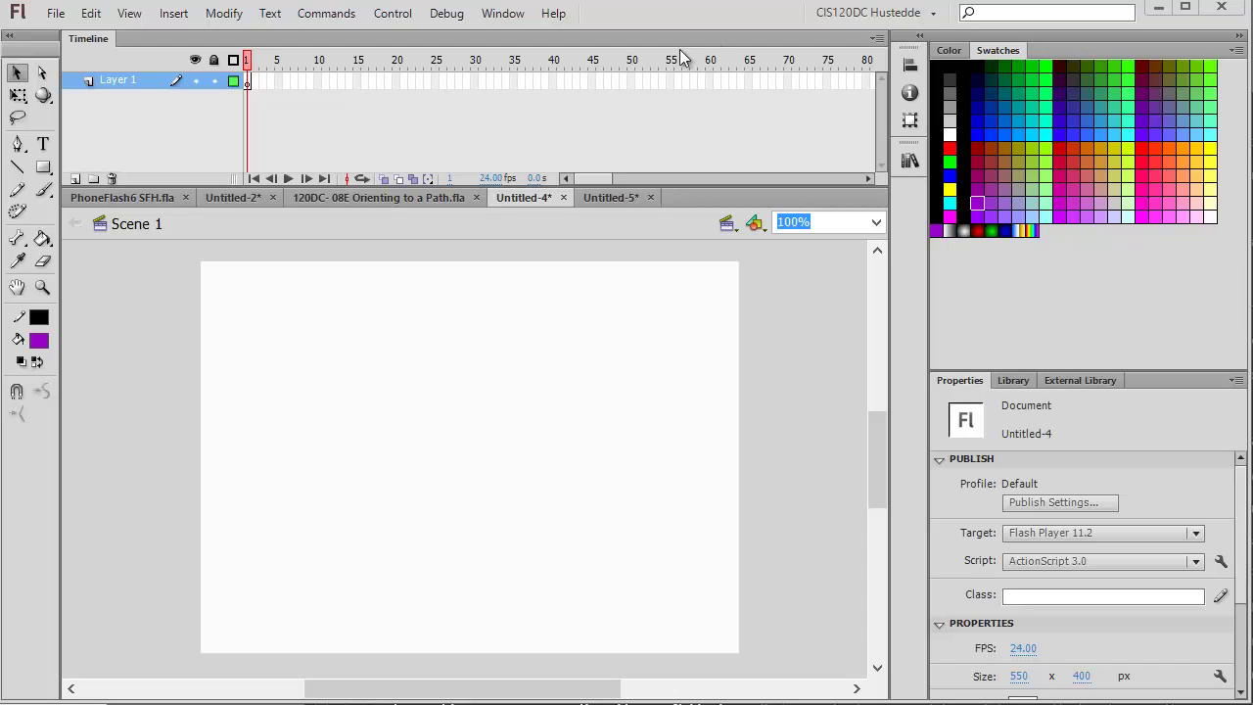
Step: Draw a red circle with a black outline, about 68 px across, on the pasteboard just left of the stage
click(45, 170)
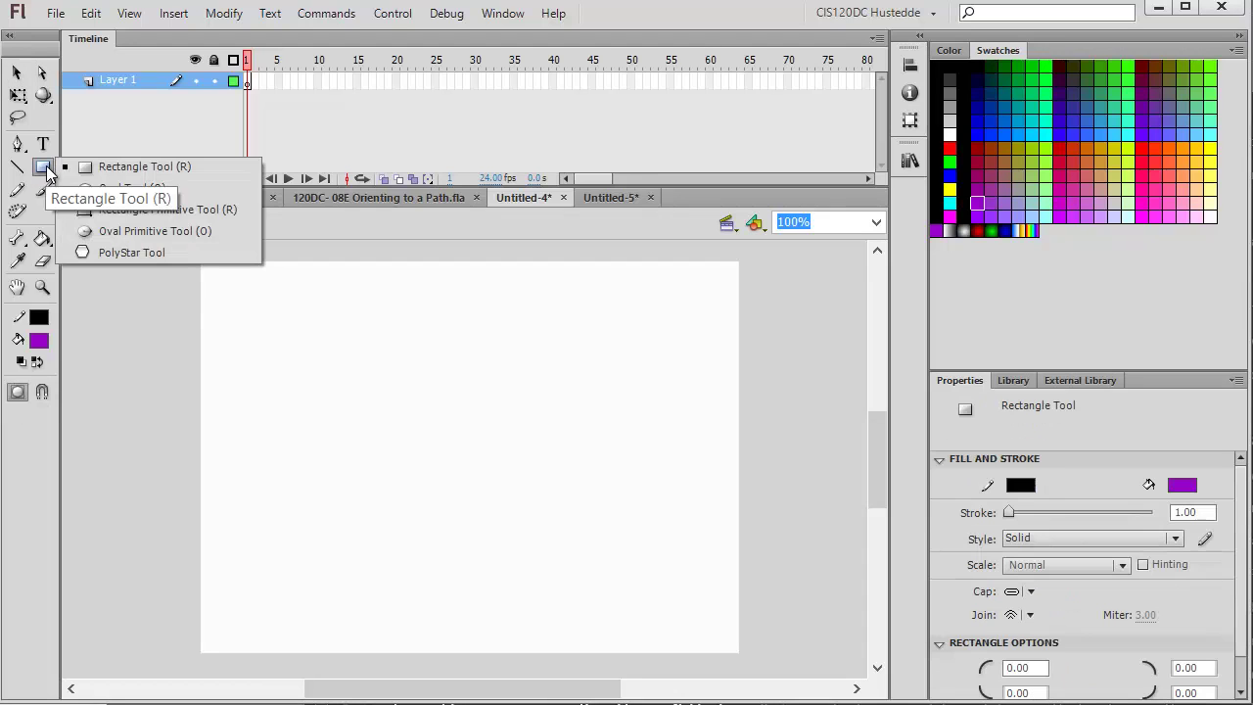
click(108, 187)
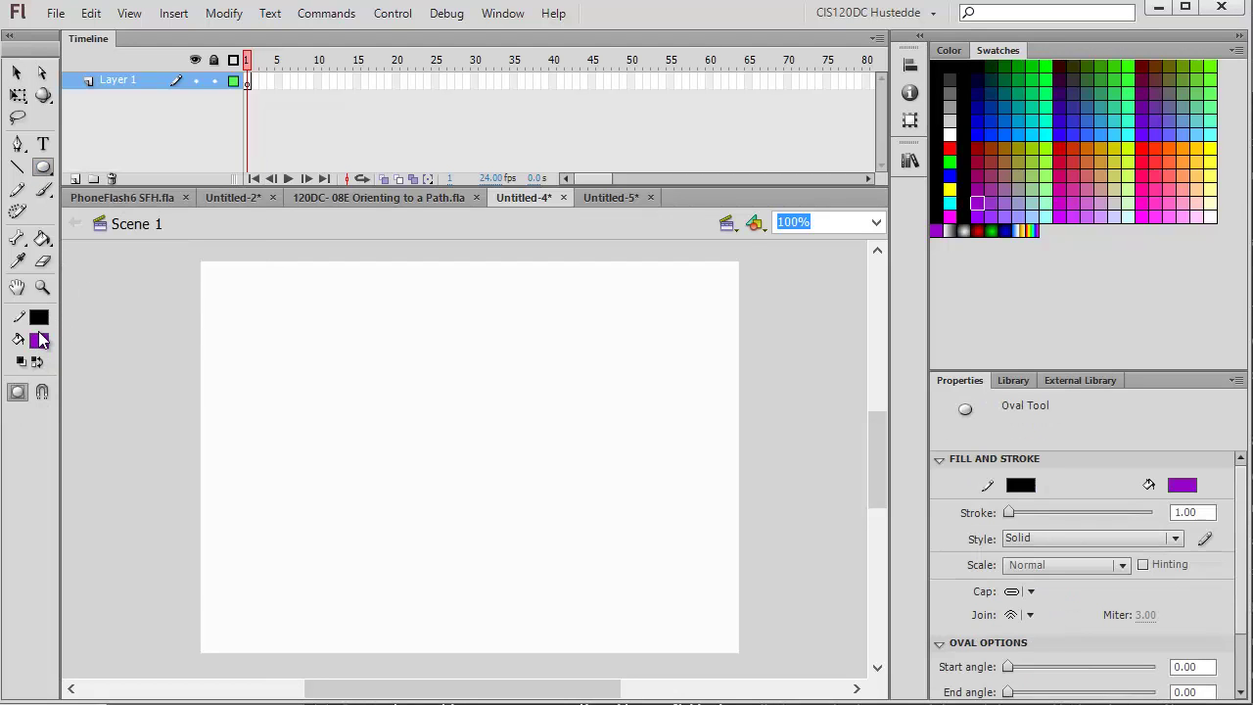
click(40, 340)
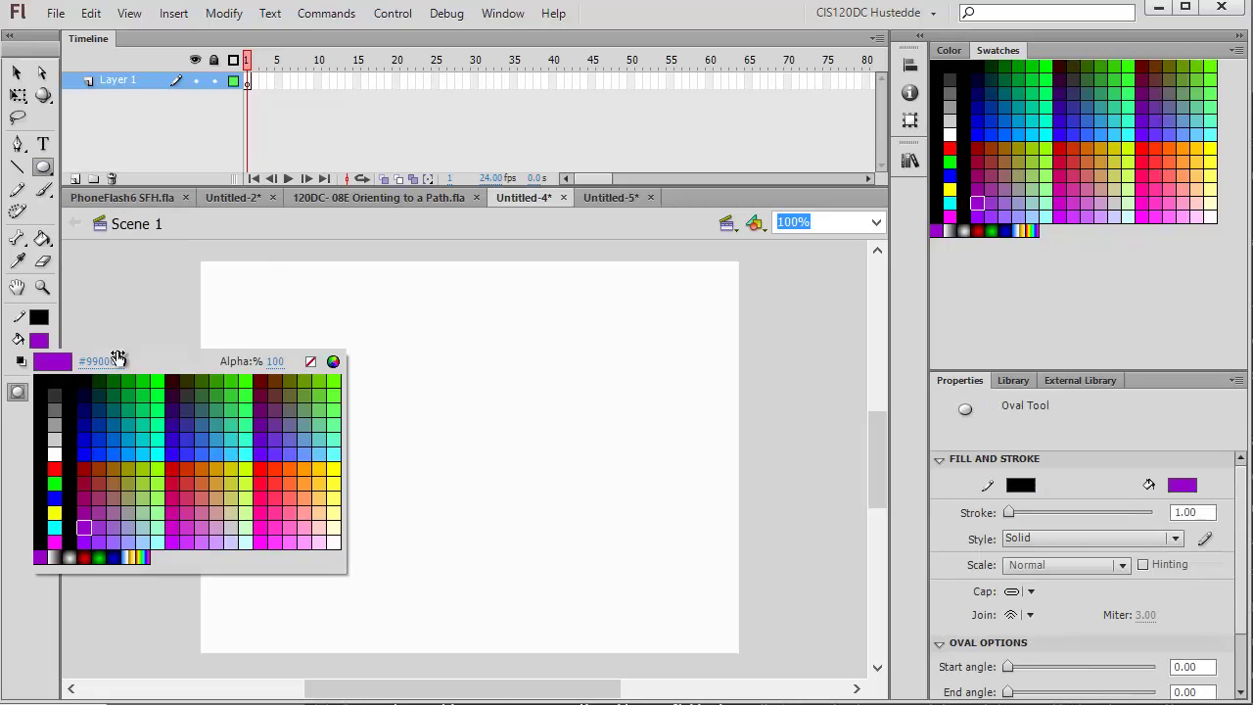
click(55, 468)
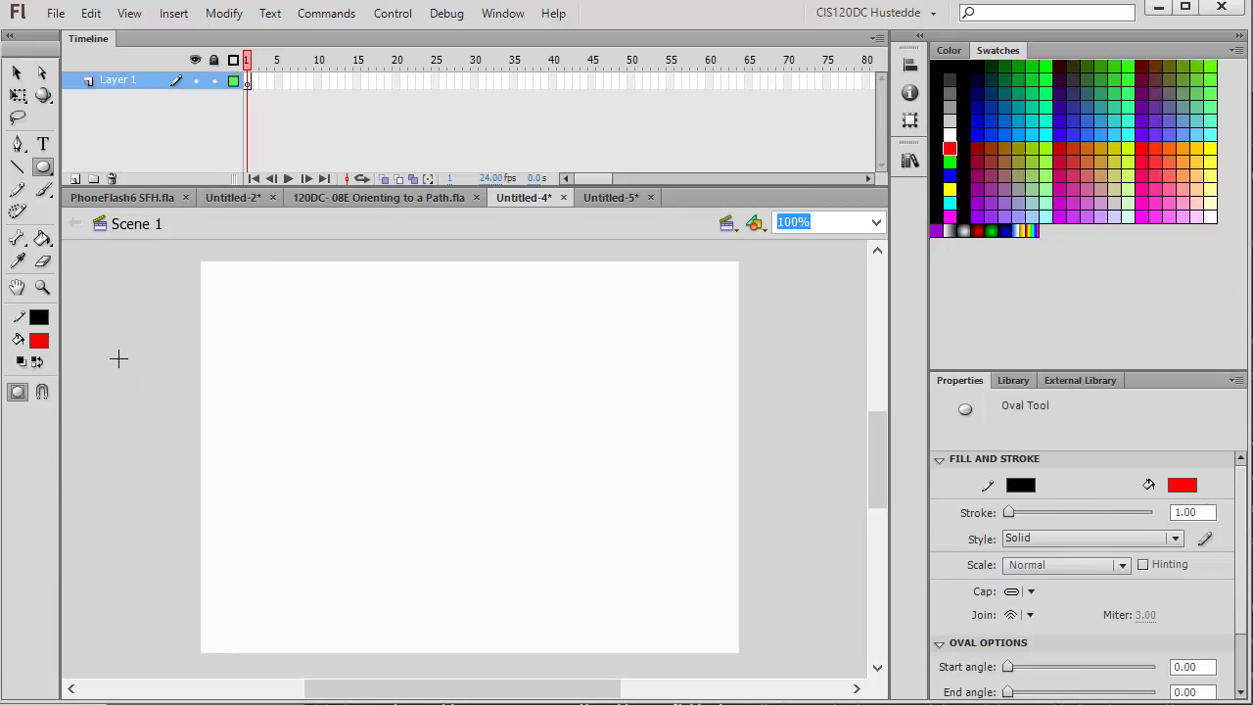
drag(122, 356, 189, 415)
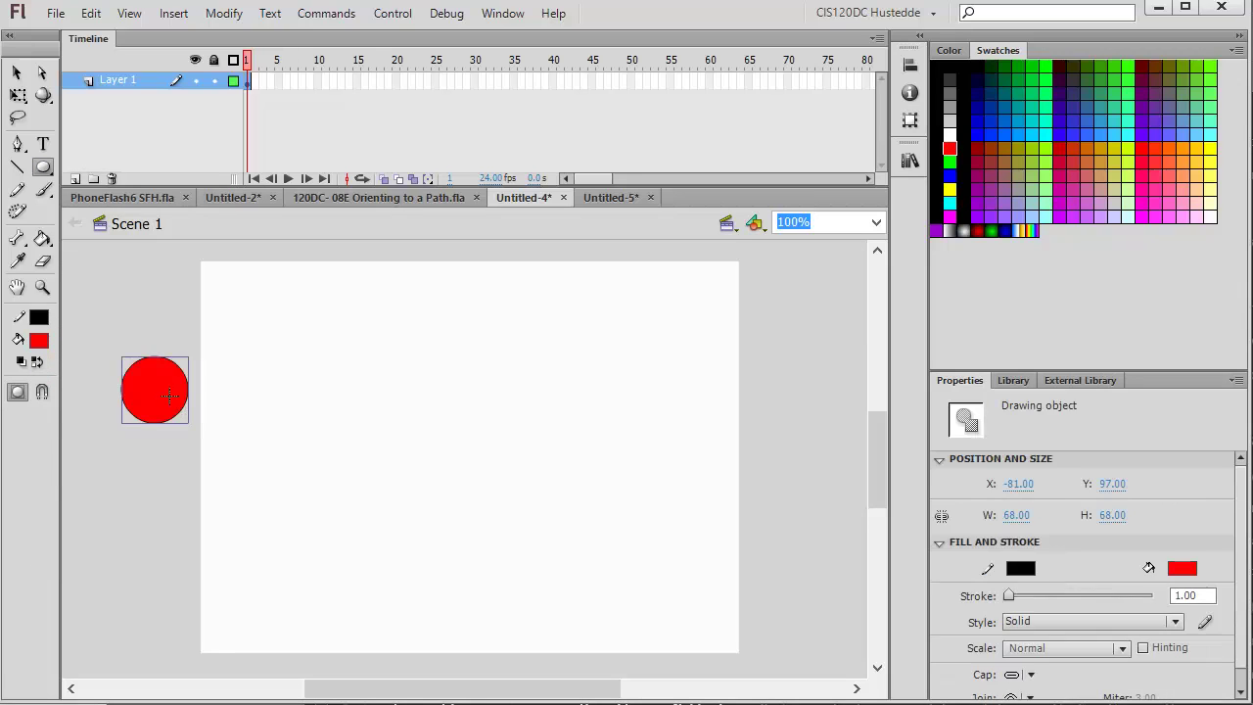
Step: Convert the red circle to a movie clip symbol named mcRedBall
click(16, 75)
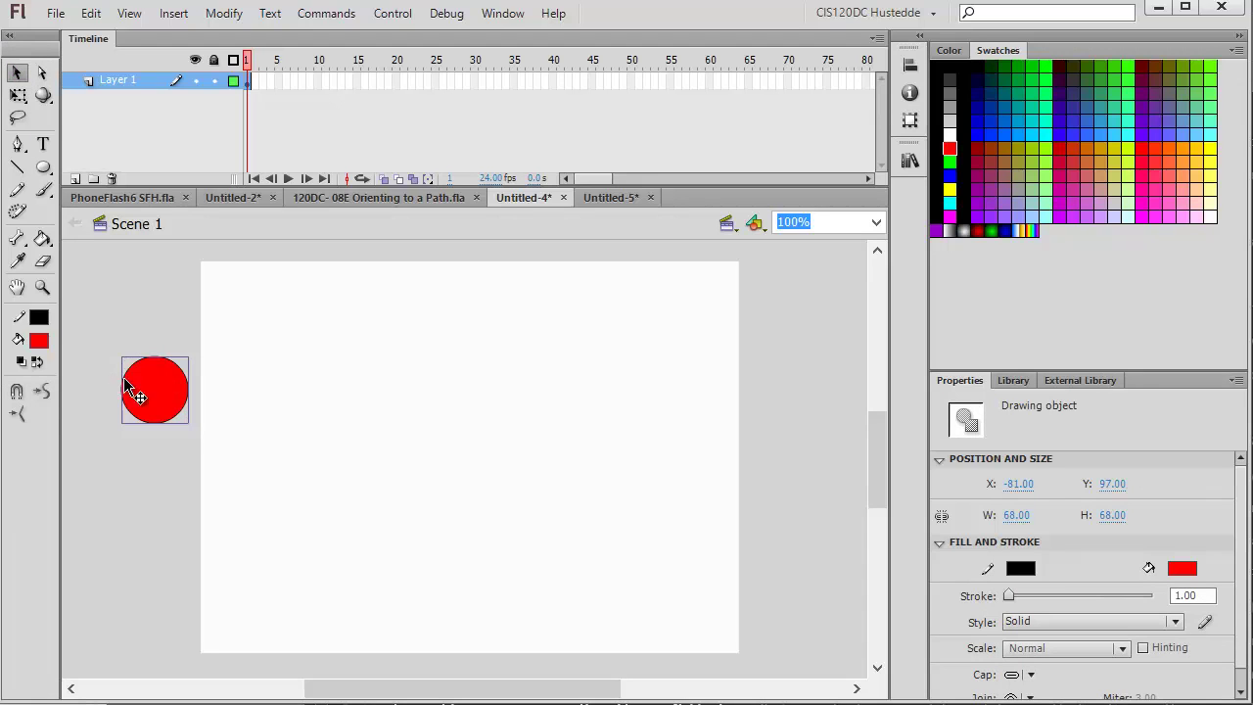
right_click(147, 397)
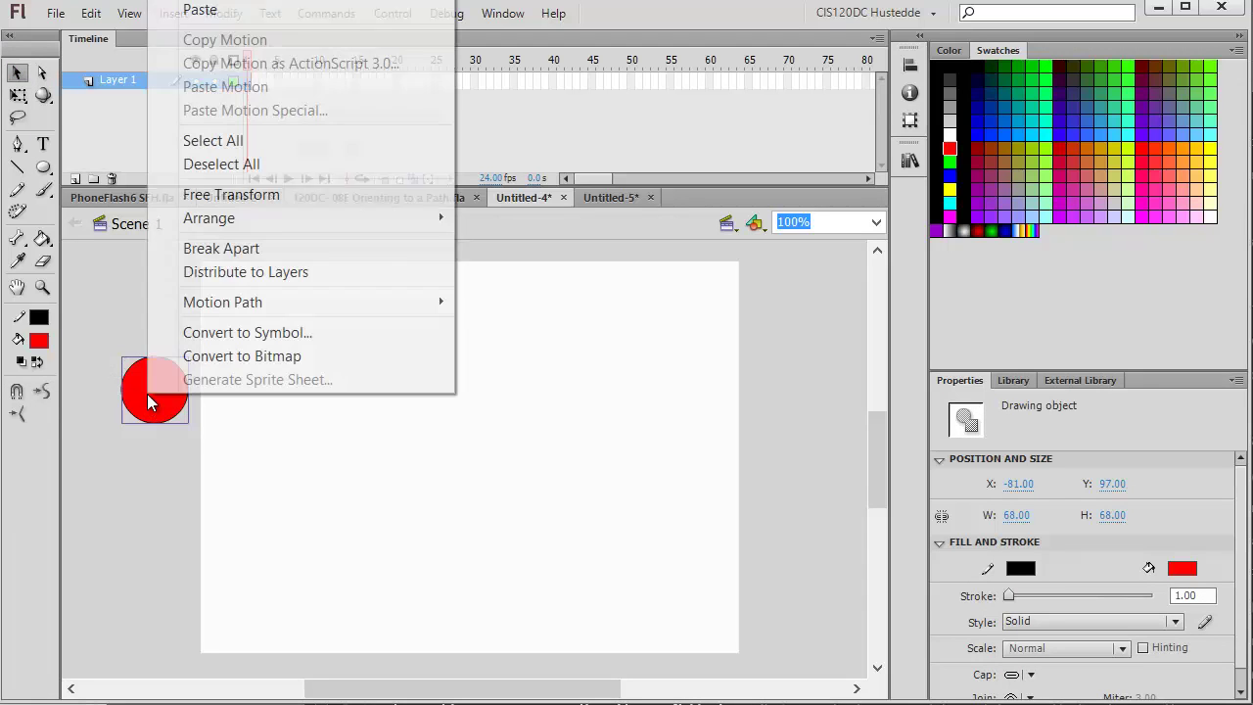
click(238, 330)
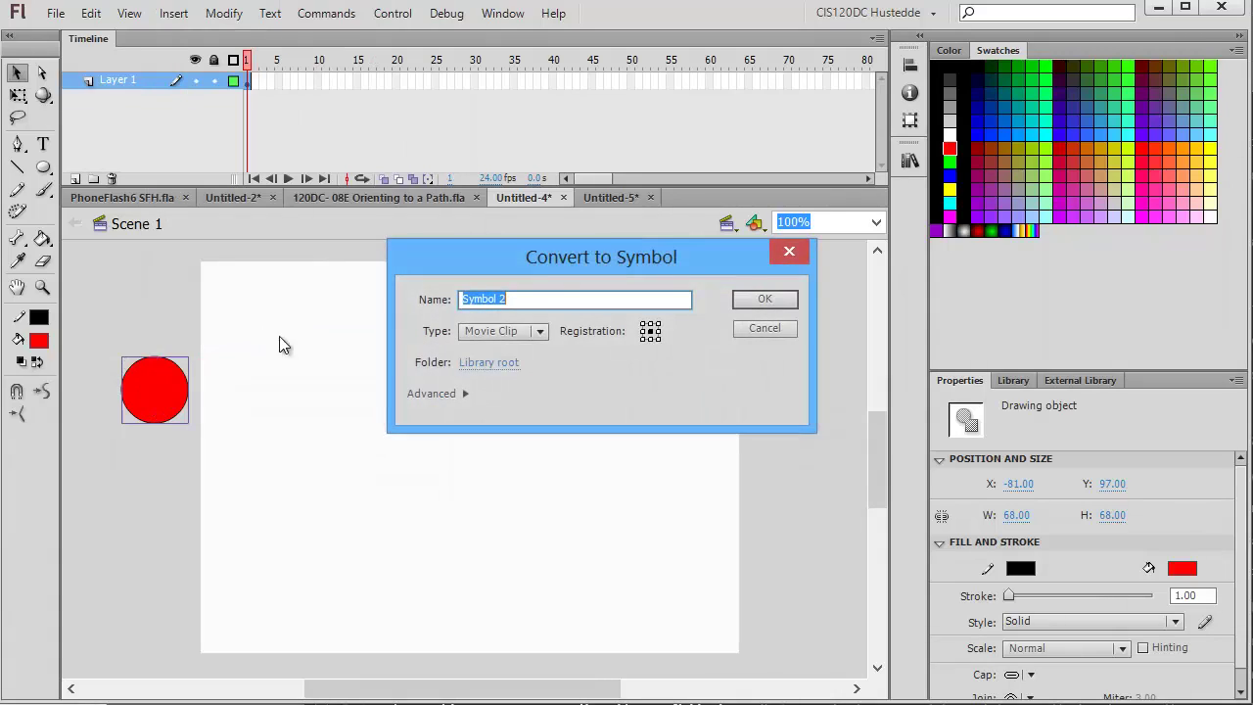
text(mcRedBall)
click(783, 302)
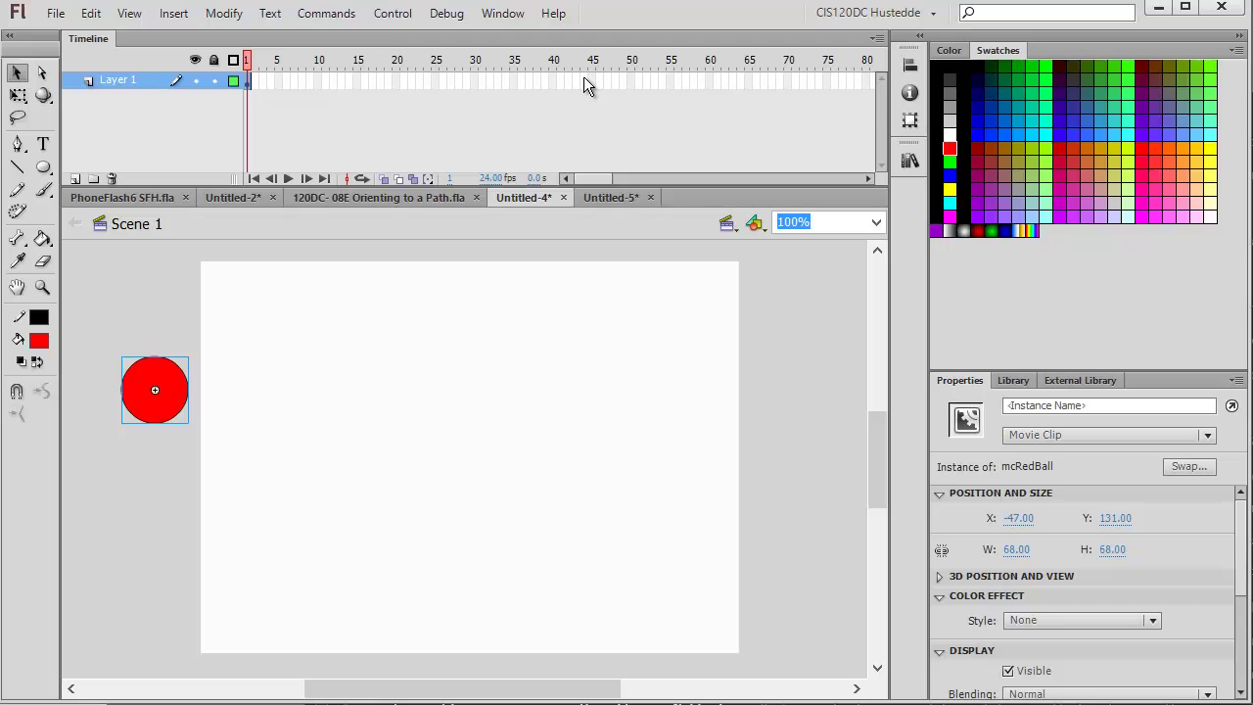
Step: Create a motion tween for the red ball and extend its span to frame 48
right_click(172, 392)
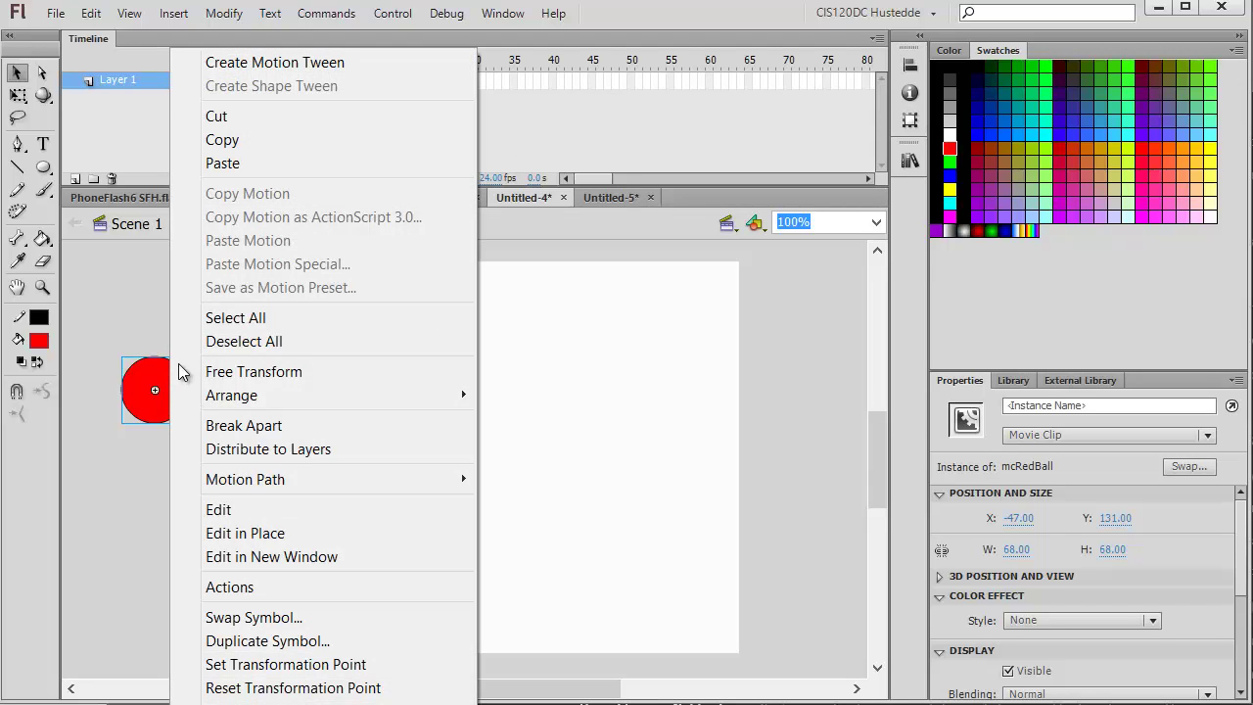
click(217, 65)
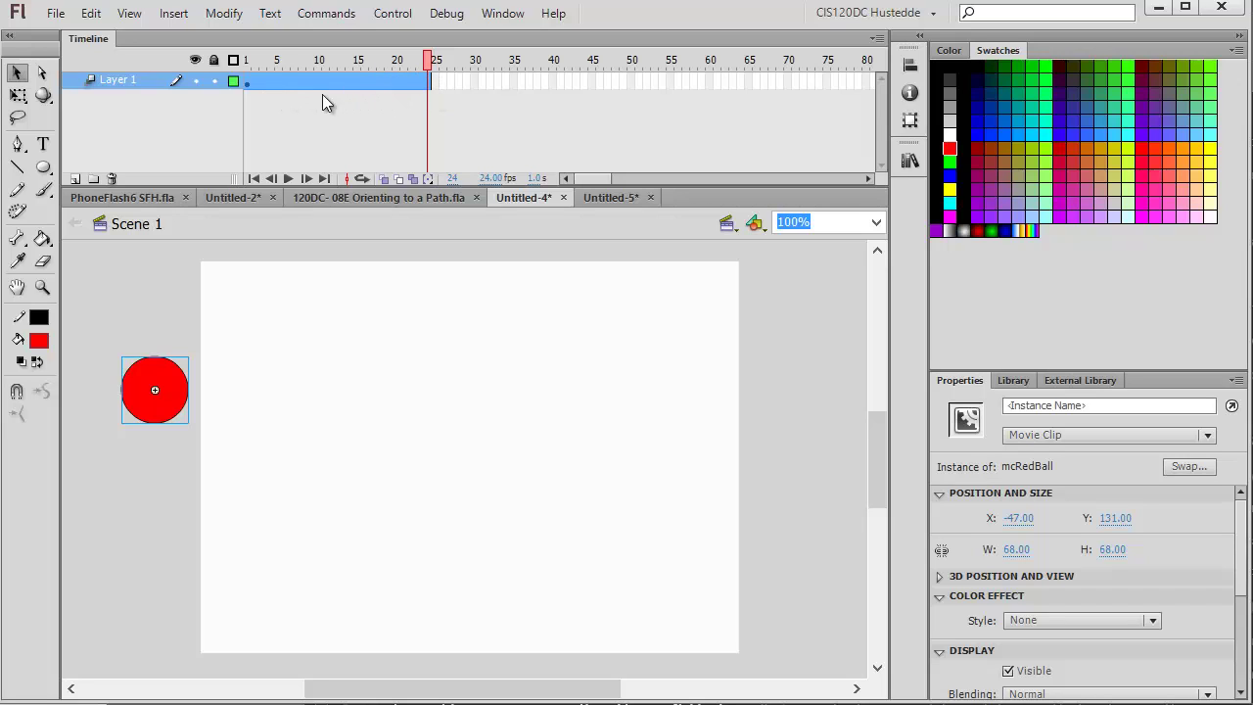
click(431, 79)
drag(433, 78, 617, 78)
click(616, 79)
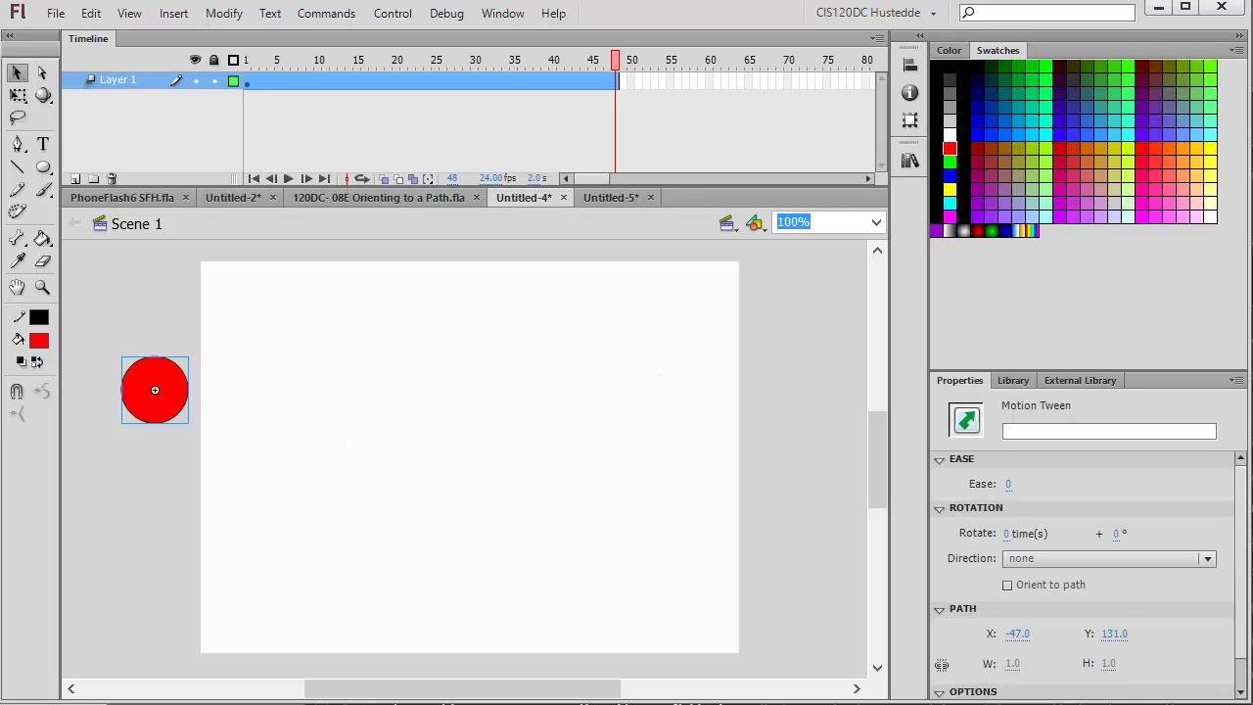
Step: At frame 48, move the ball past the stage's right edge and bend its motion path upward into an arc
mouse_move(614, 68)
mouse_down()
mouse_move(255, 71)
mouse_move(617, 61)
mouse_up()
drag(154, 386, 800, 383)
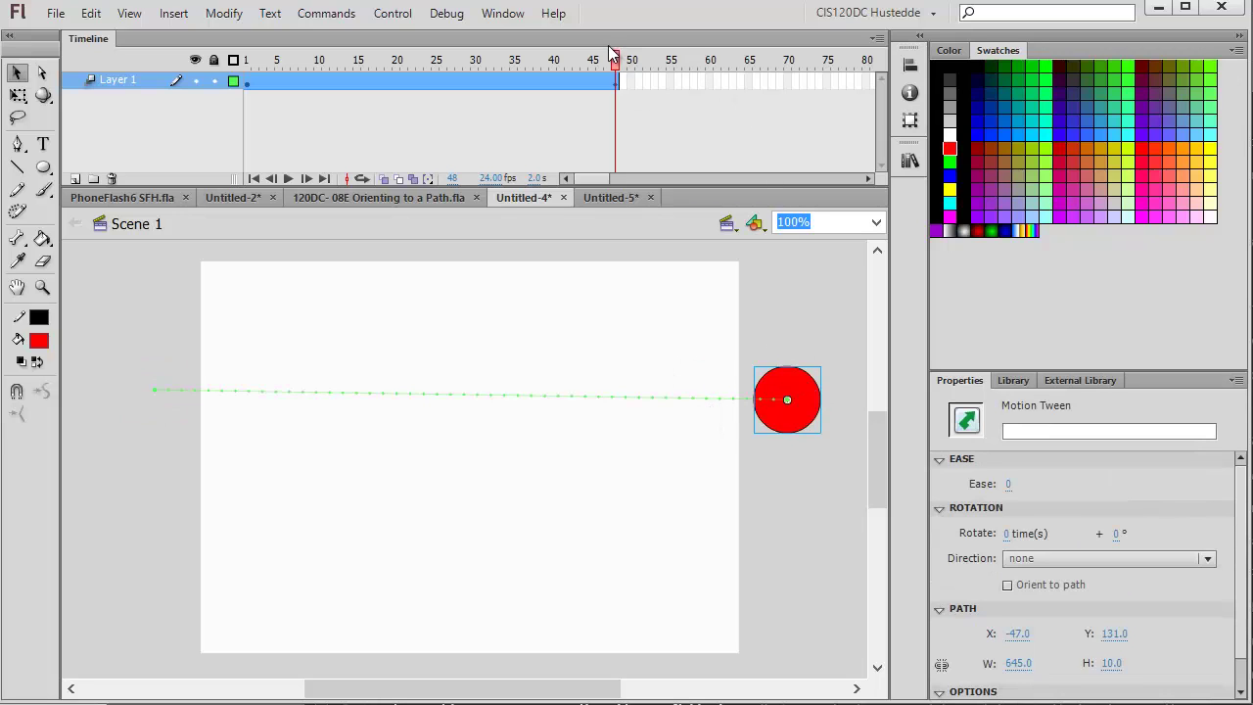
drag(616, 64, 665, 90)
drag(484, 401, 503, 324)
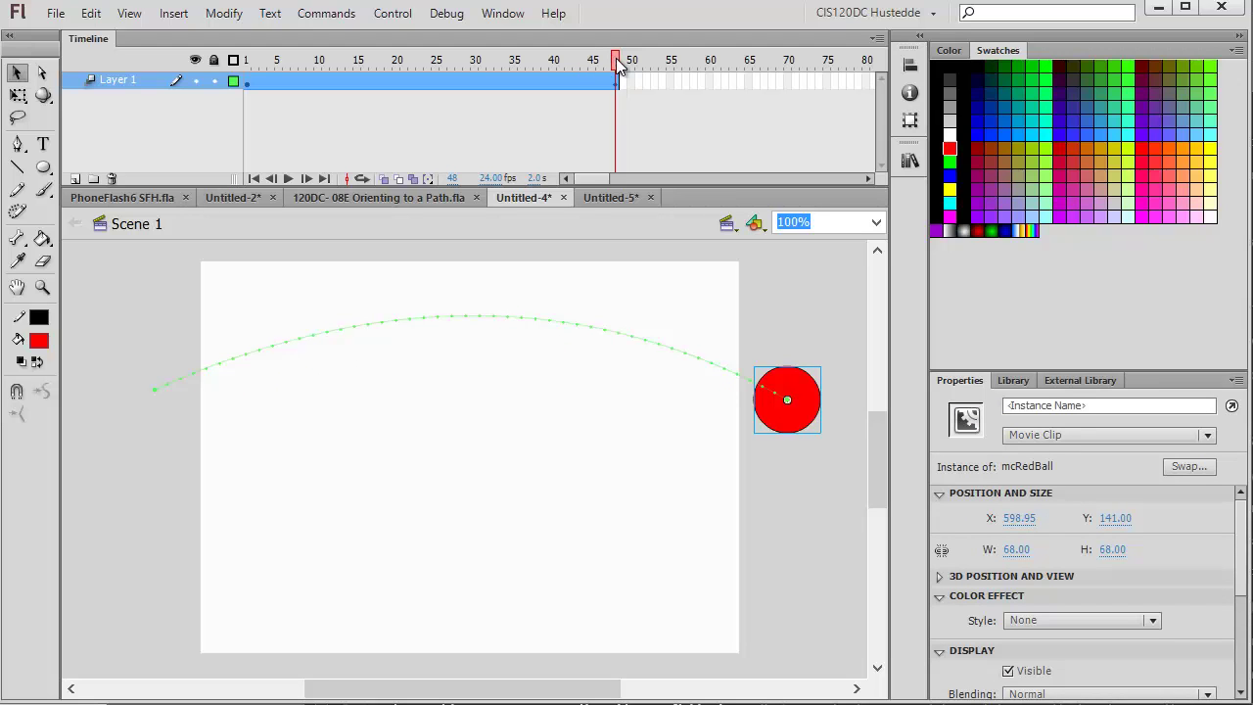
mouse_move(615, 70)
mouse_down()
mouse_move(354, 79)
mouse_move(248, 102)
mouse_move(616, 84)
mouse_up()
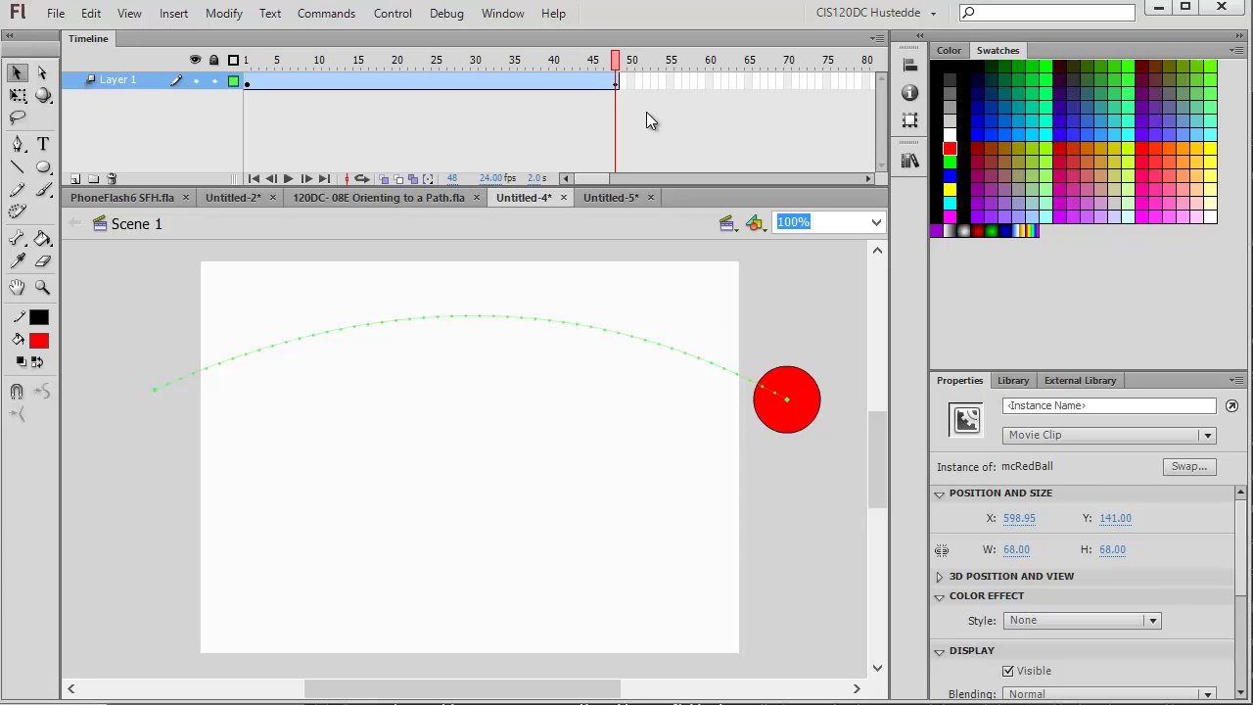
click(646, 115)
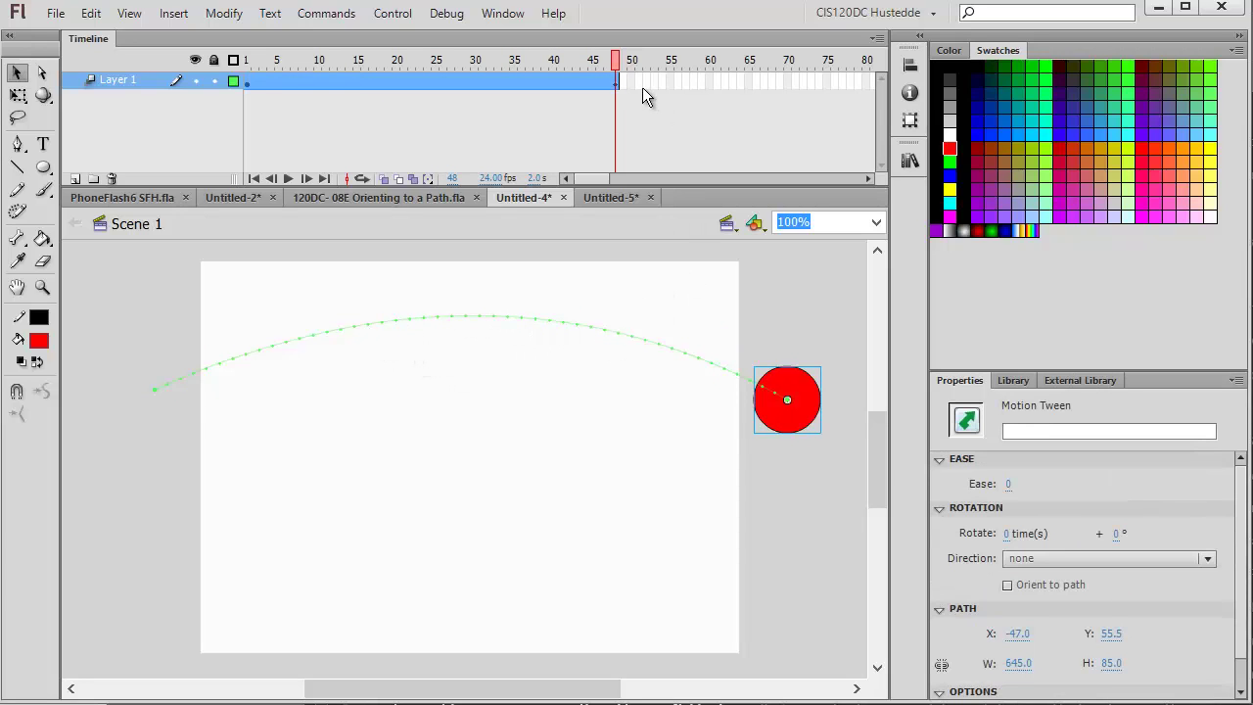
Step: Reshape the motion path into a wave by moving the ball down at frame 15, up at frame 26 and down at frame 37
drag(617, 61, 358, 53)
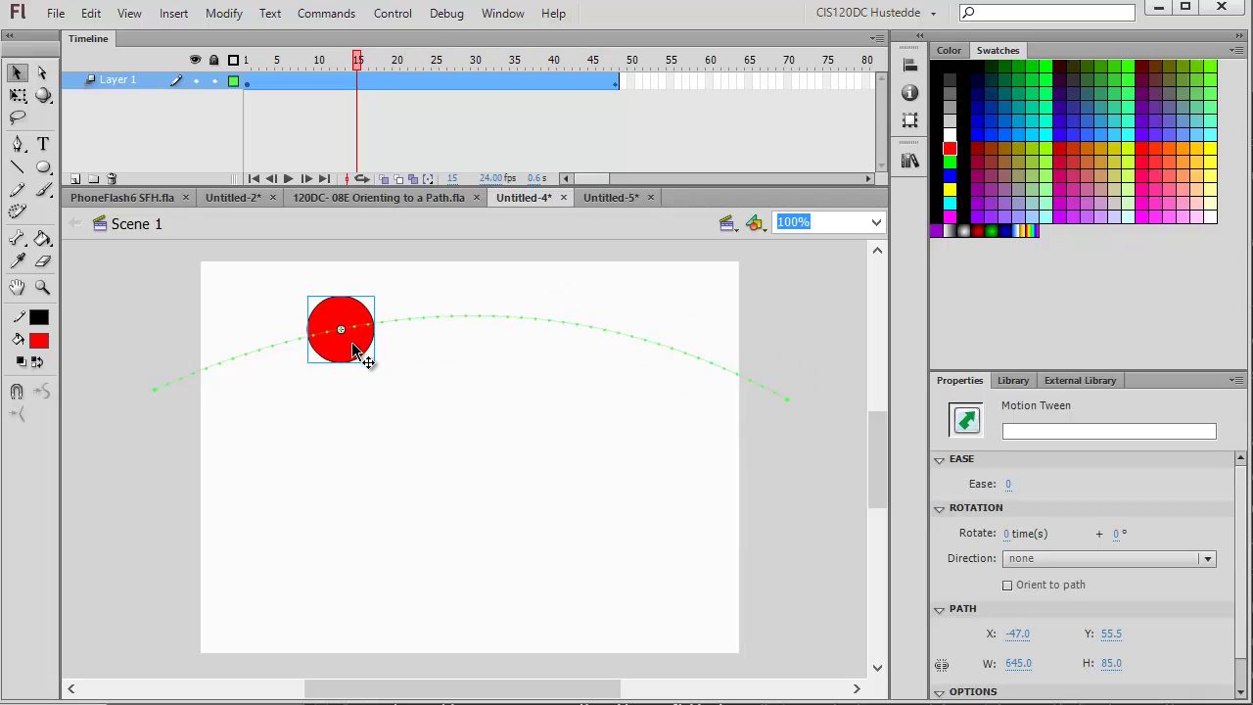
drag(358, 353, 386, 427)
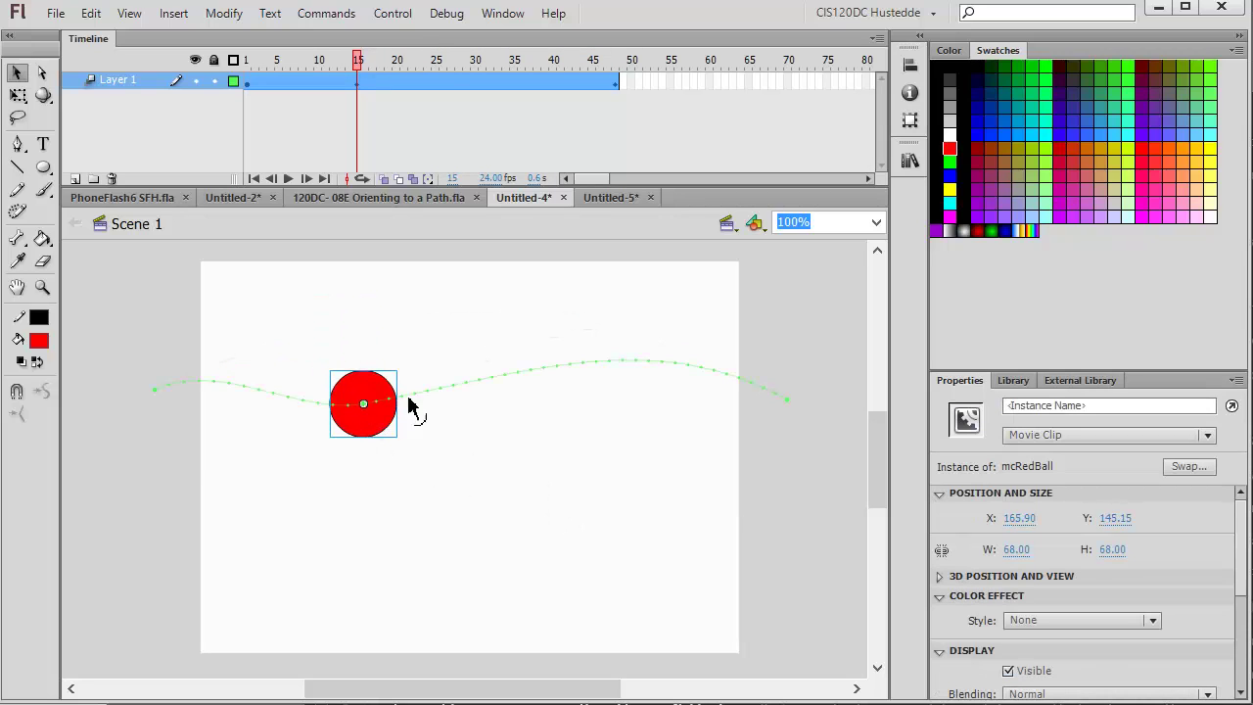
drag(361, 60, 443, 62)
drag(503, 344, 511, 276)
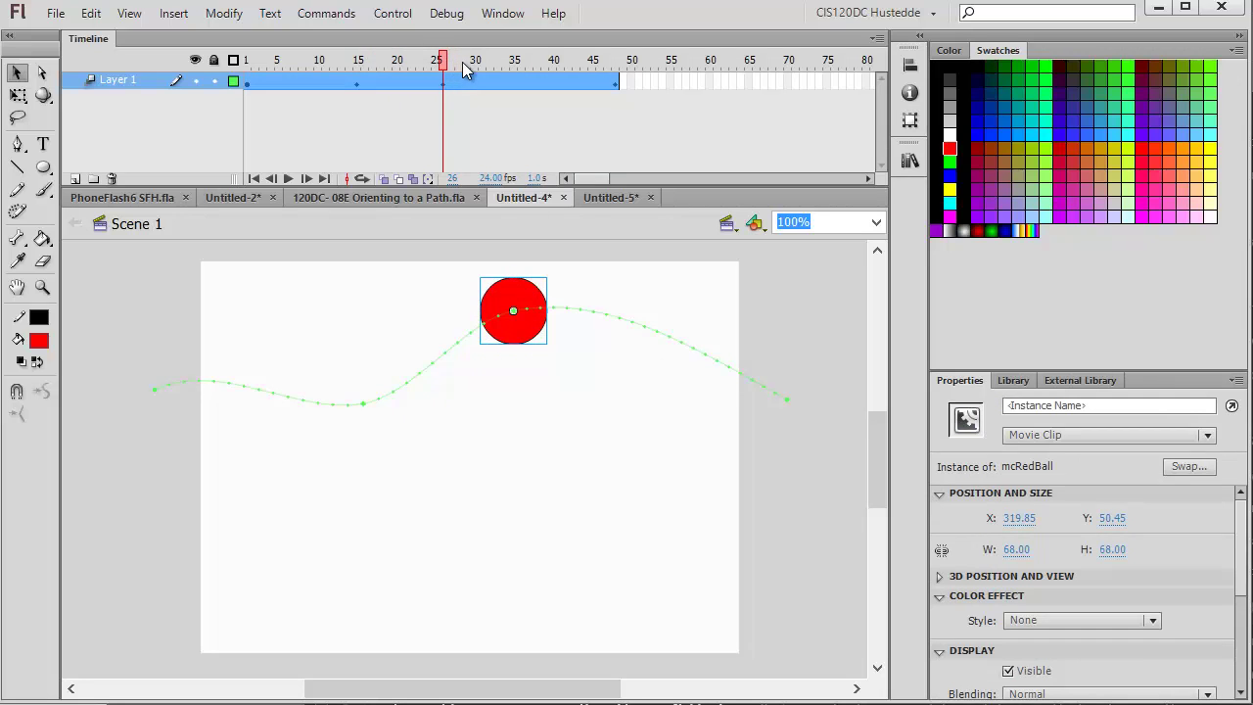
drag(462, 62, 528, 62)
drag(668, 352, 656, 408)
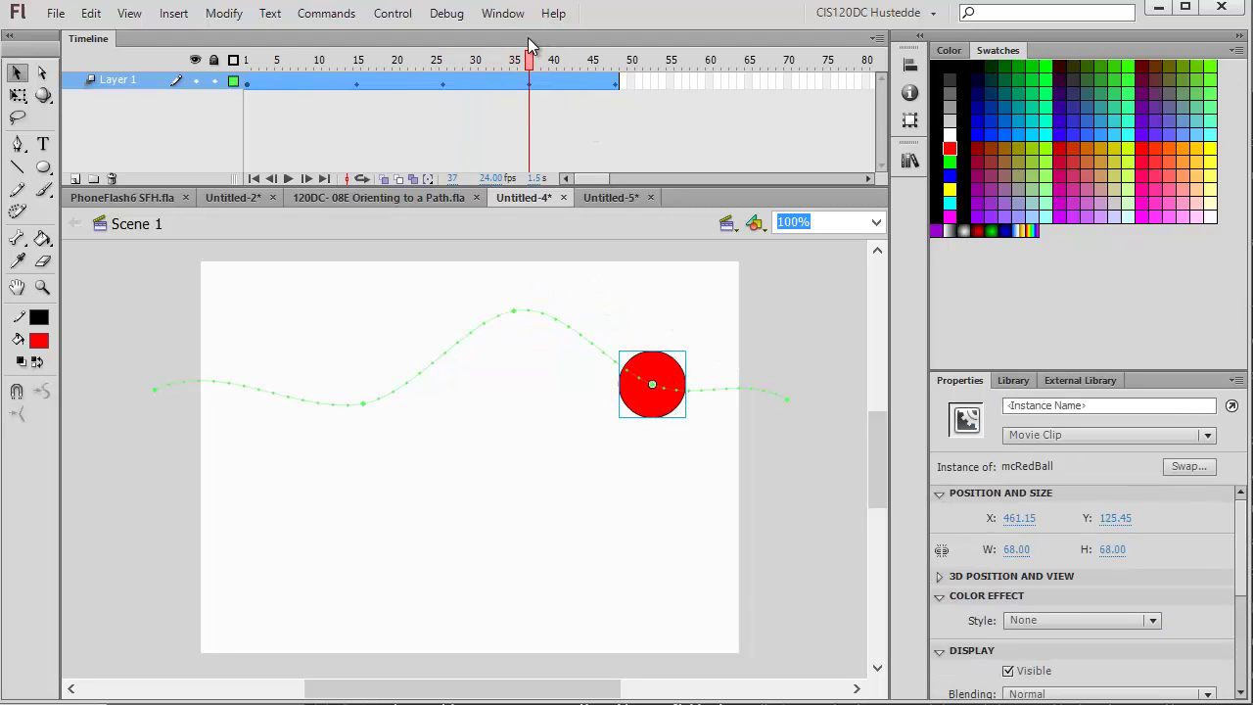
Step: Play the animation from frame 1, run a movie test in Flash Professional, and close the test window
drag(529, 62, 205, 61)
key(Return)
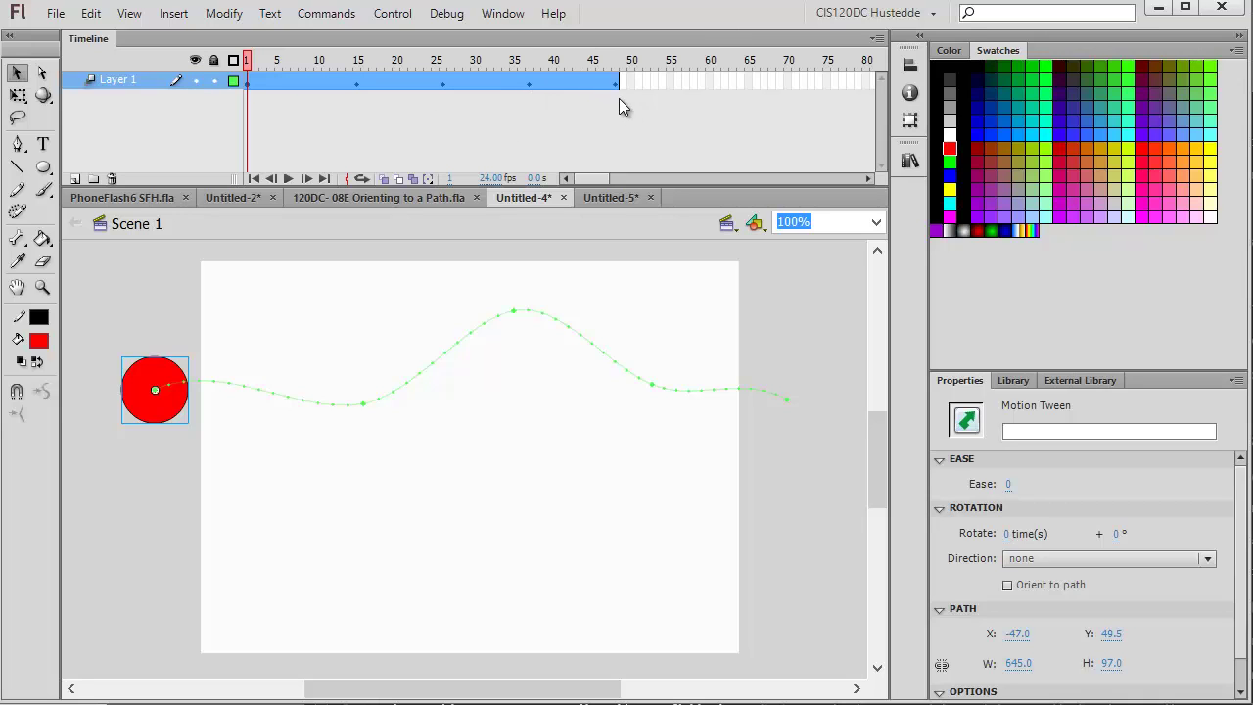
click(392, 14)
mouse_move(431, 168)
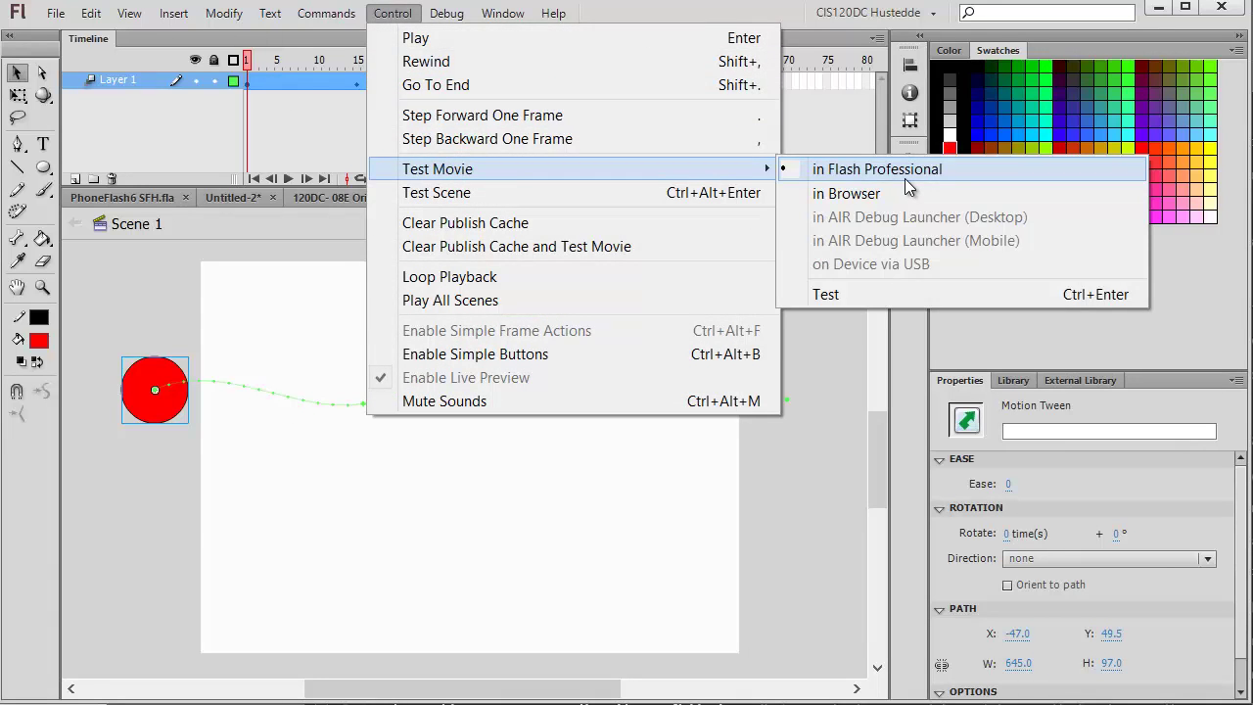
click(904, 178)
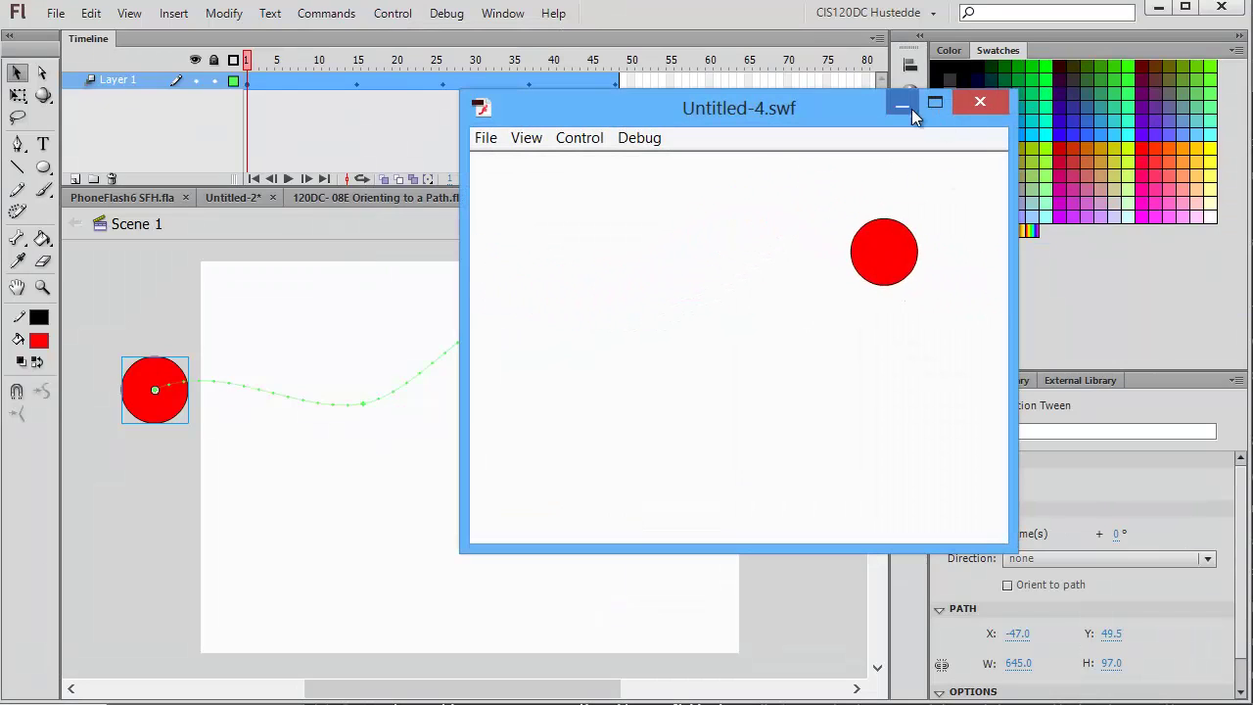
click(988, 104)
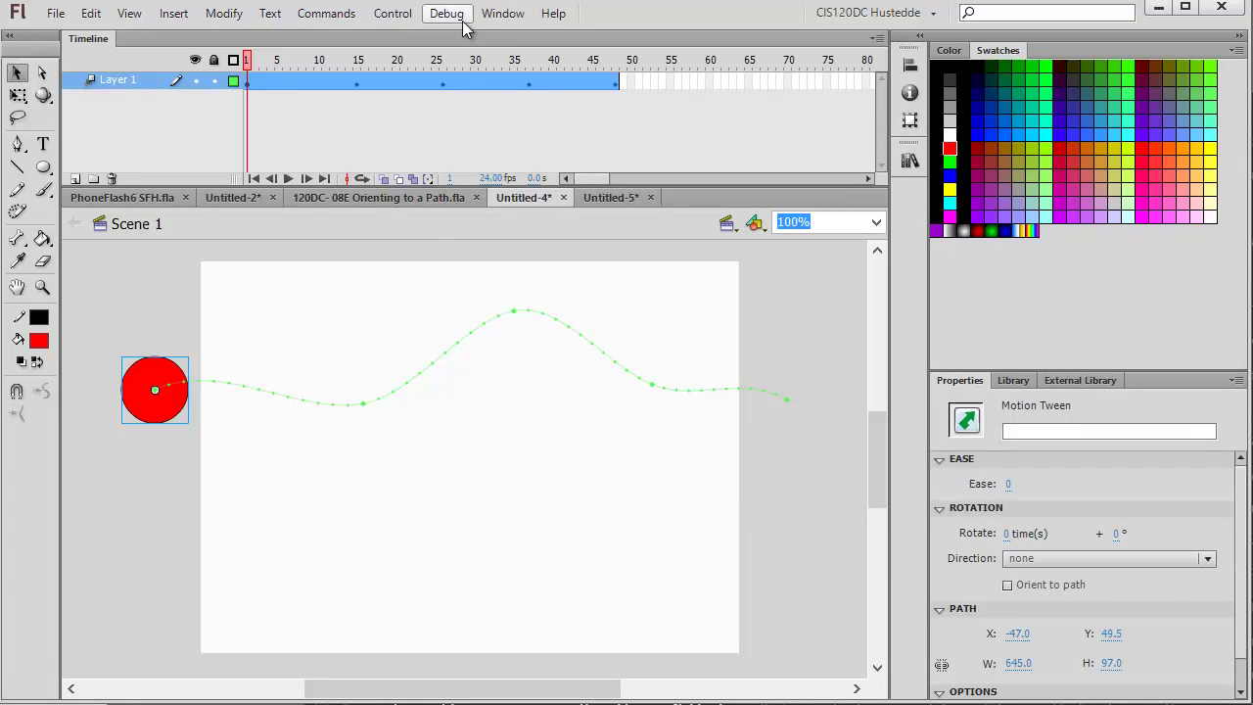
Step: Open Motion Presets beside the stage and expand the Default Presets folder to look through it
click(499, 14)
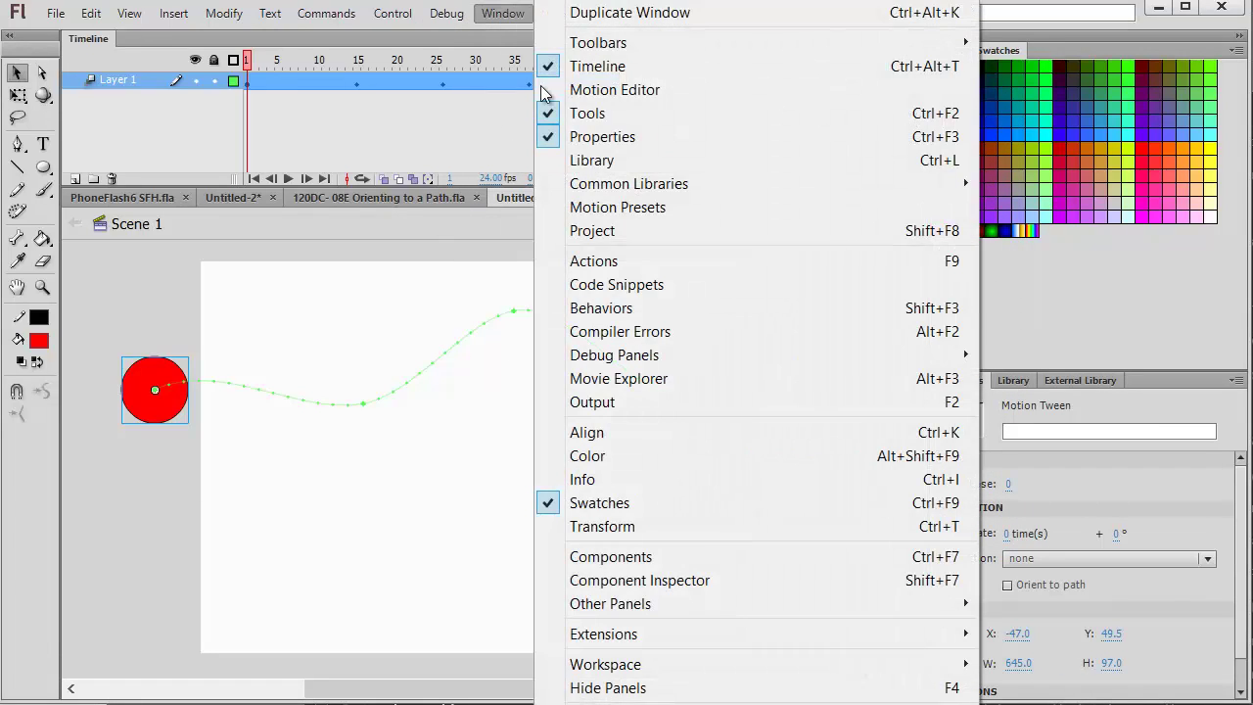
click(587, 206)
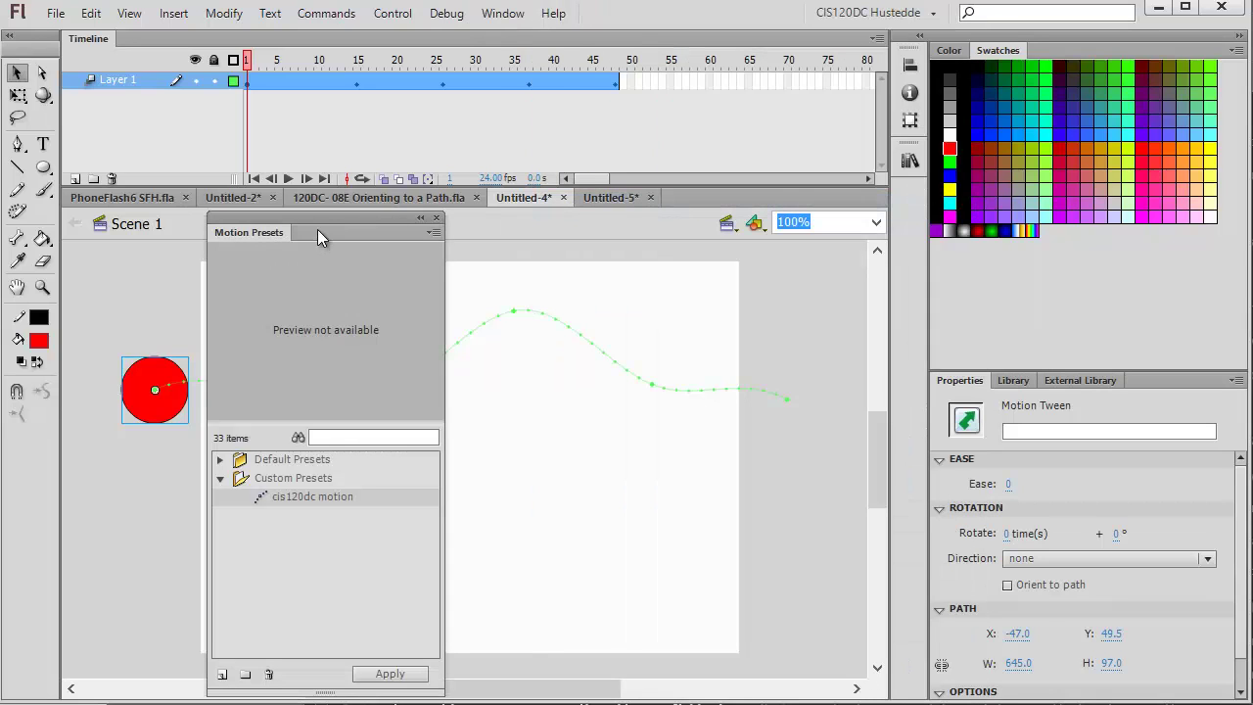
drag(320, 217, 925, 102)
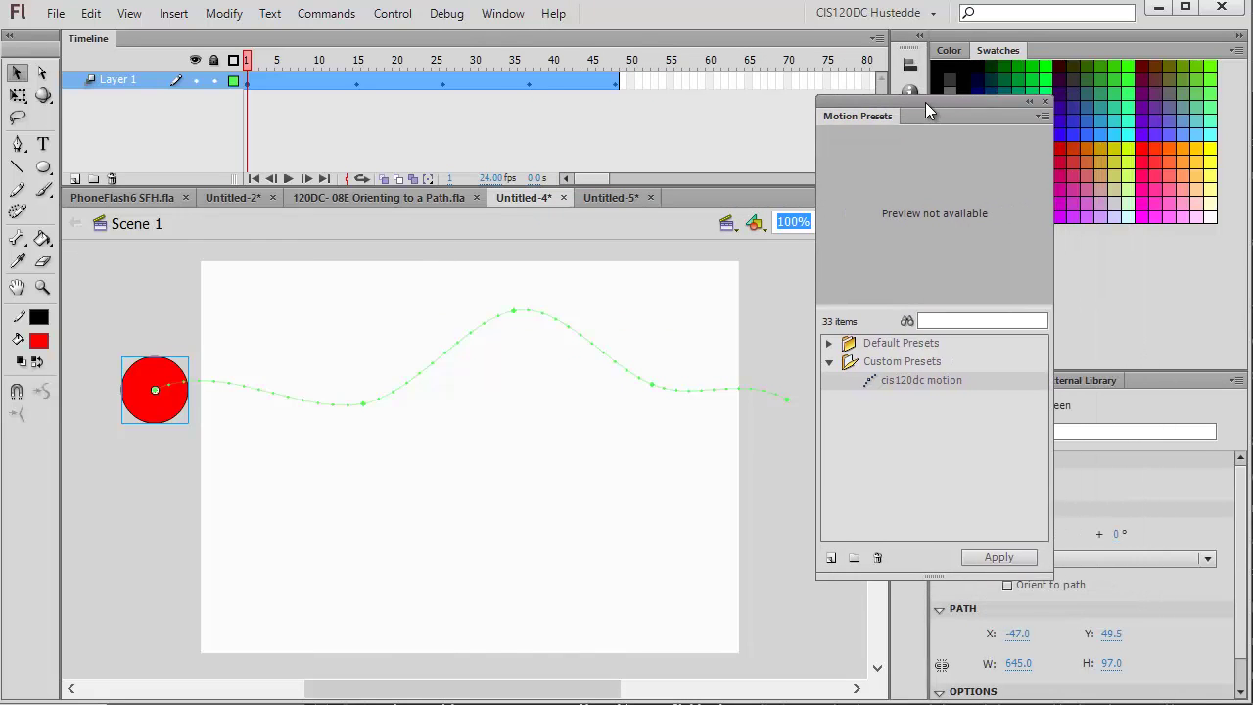
click(827, 344)
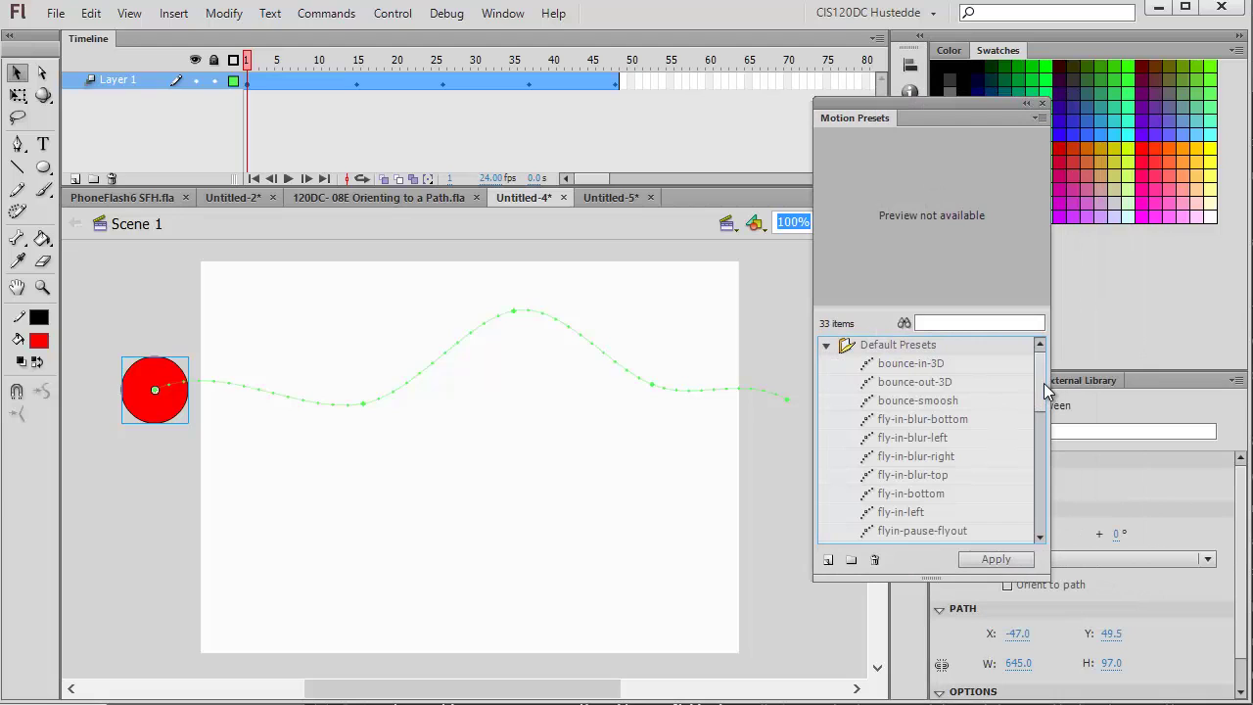
mouse_move(1042, 385)
mouse_down()
mouse_move(1065, 538)
mouse_move(1044, 384)
mouse_up()
Step: Save the red ball's motion tween as a motion preset named "redBall Tween"
key(ctrl+shift+a)
right_click(163, 377)
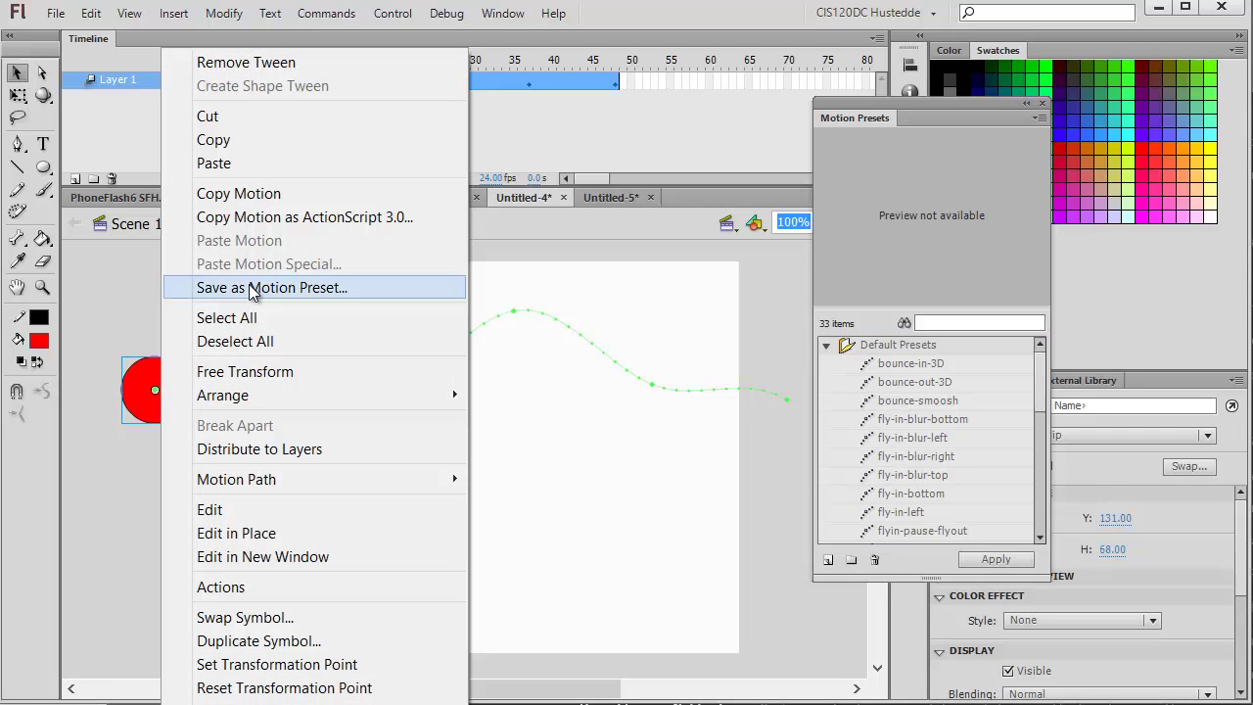
click(252, 293)
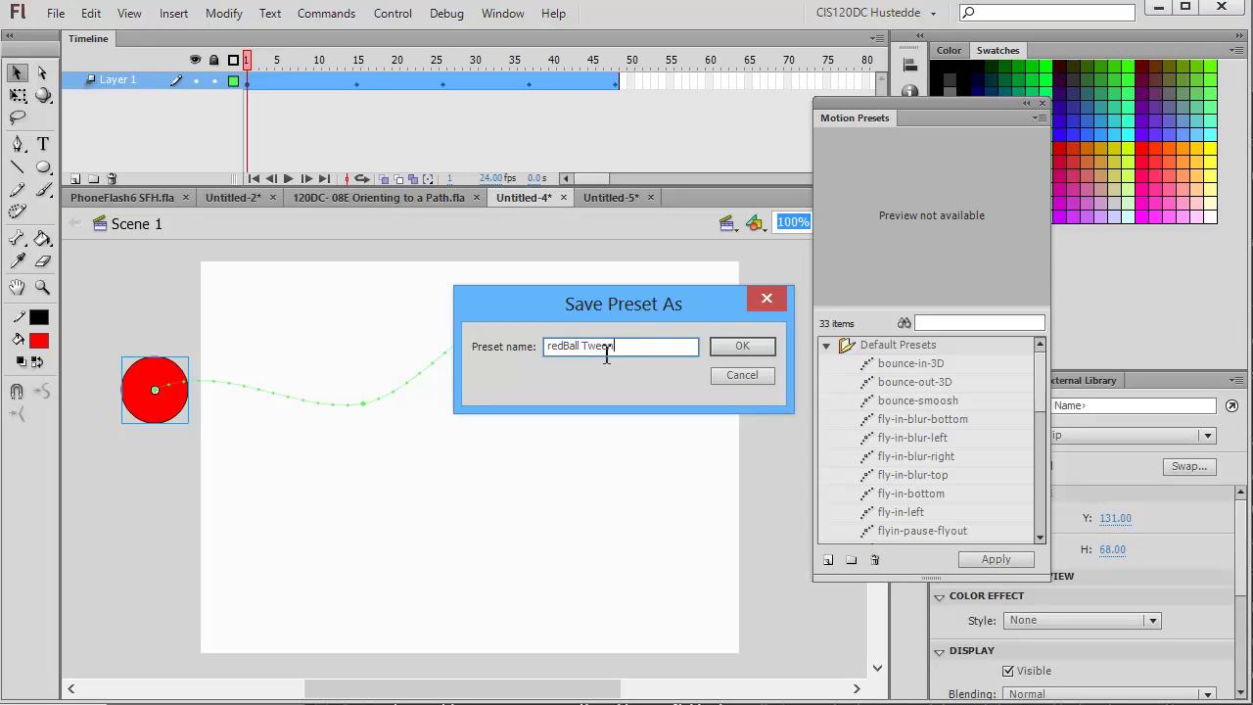
click(741, 349)
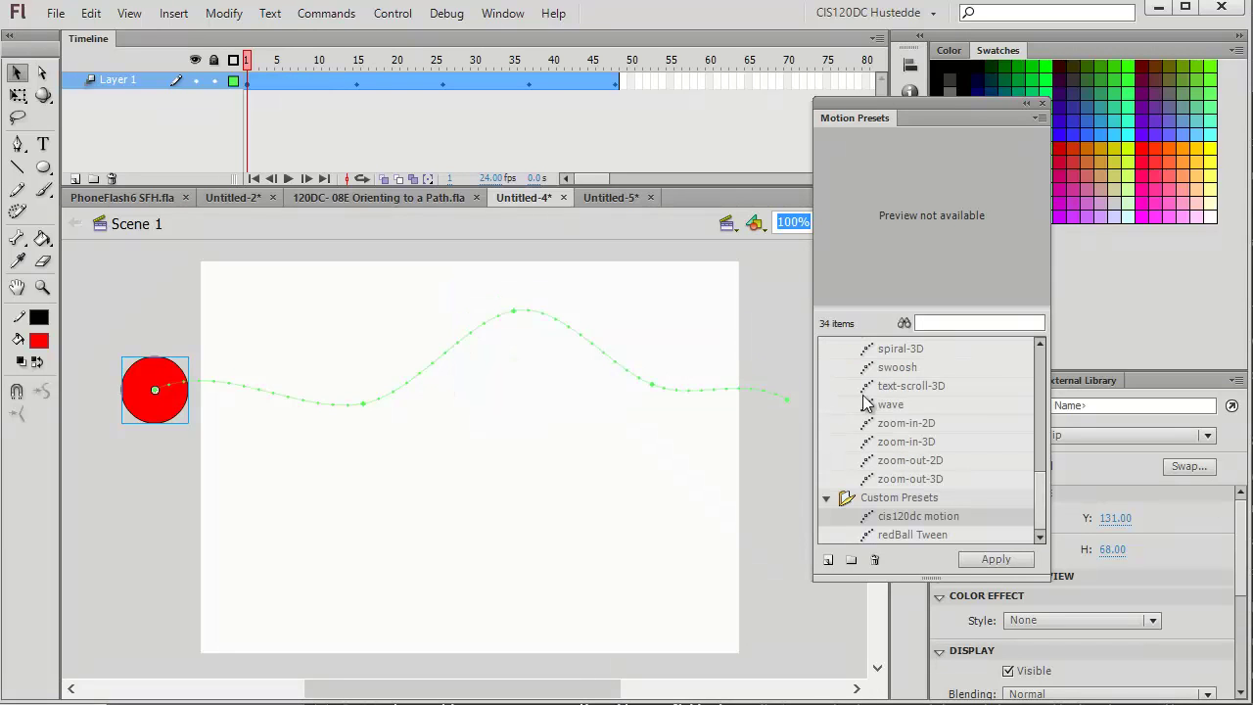
Step: Select the redBall Tween custom preset with the default presets collapsed, and switch to the Untitled-5 document
click(1040, 447)
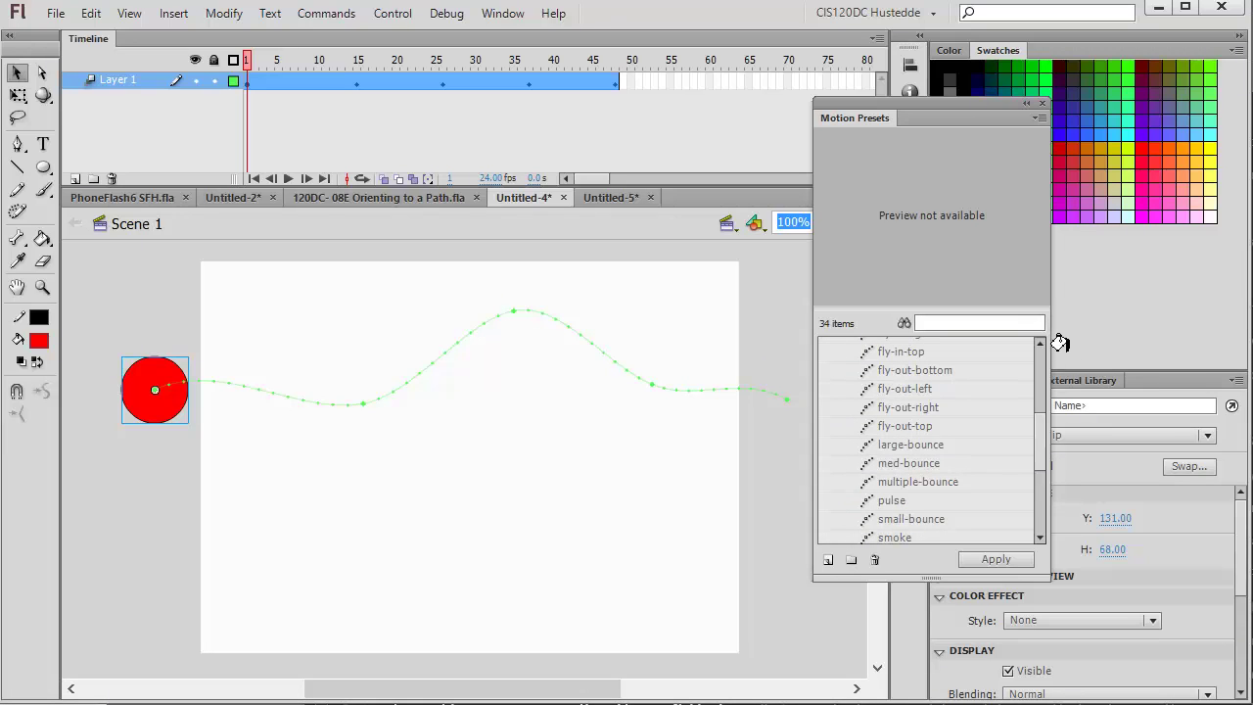
drag(1043, 422, 1041, 324)
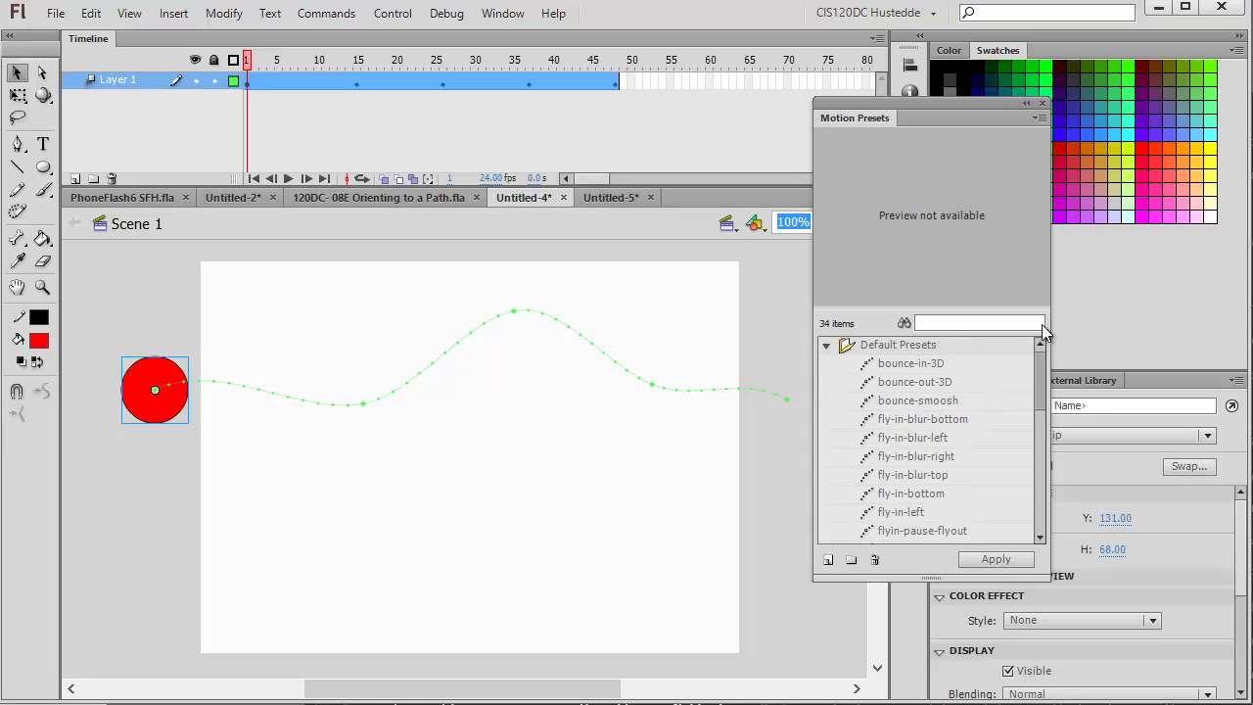
click(826, 347)
click(904, 402)
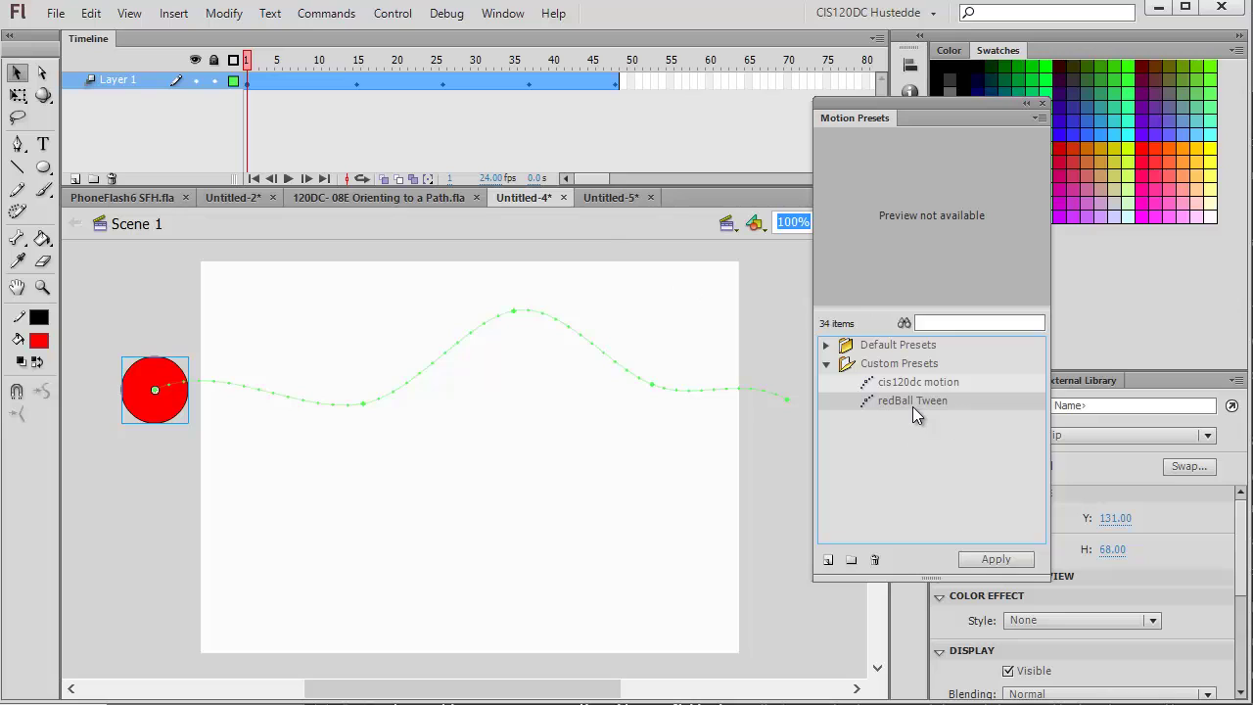
click(619, 200)
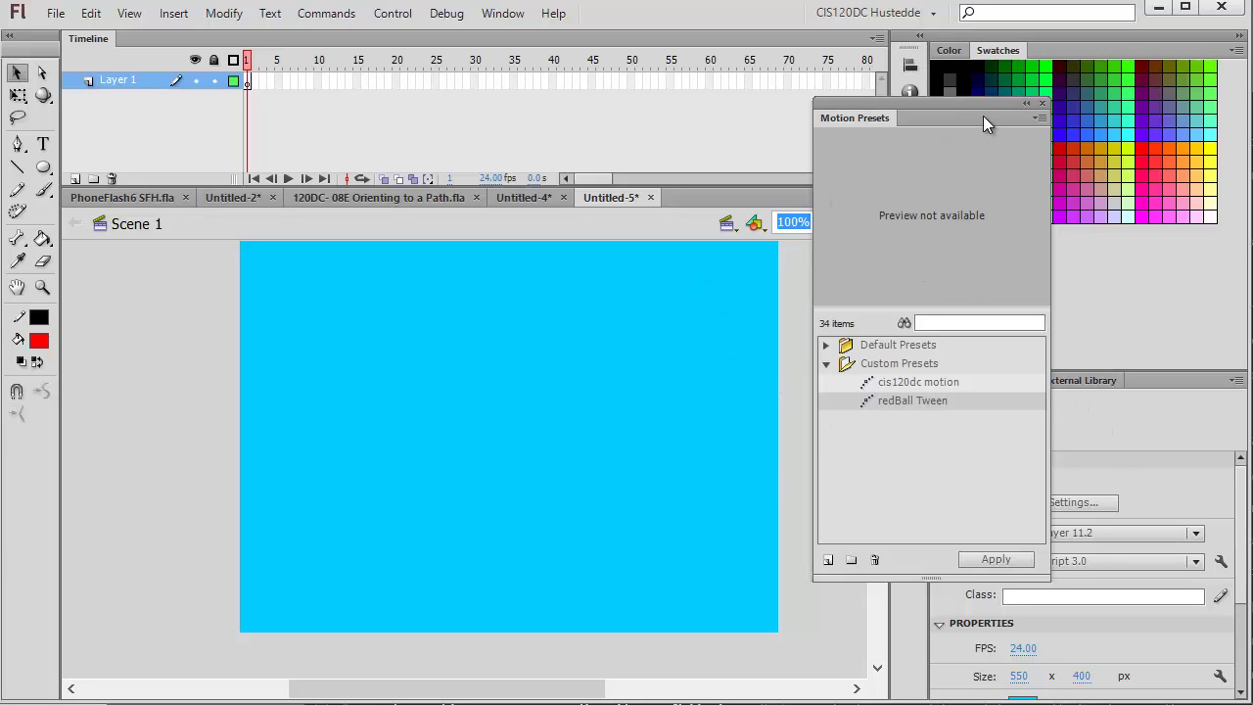
Step: Collapse the Motion Presets panel and place an instance of mcFlyingGoose from the library near the middle of the stage
click(1028, 104)
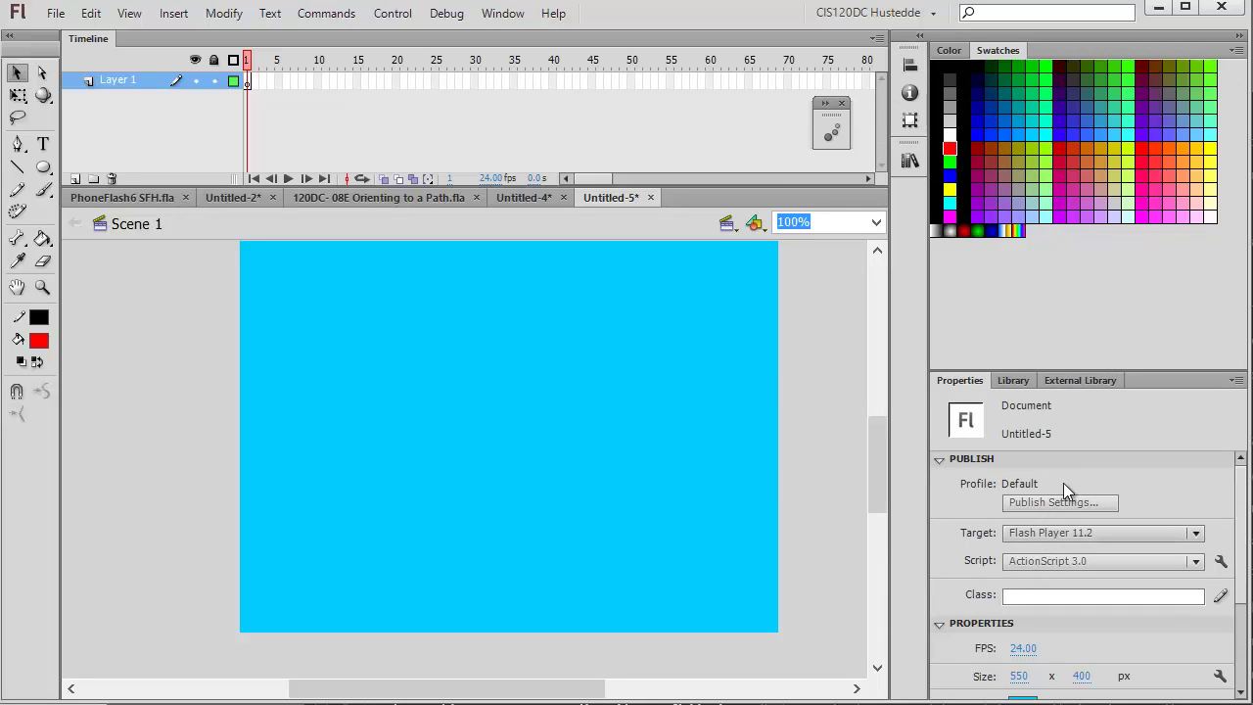
click(1014, 381)
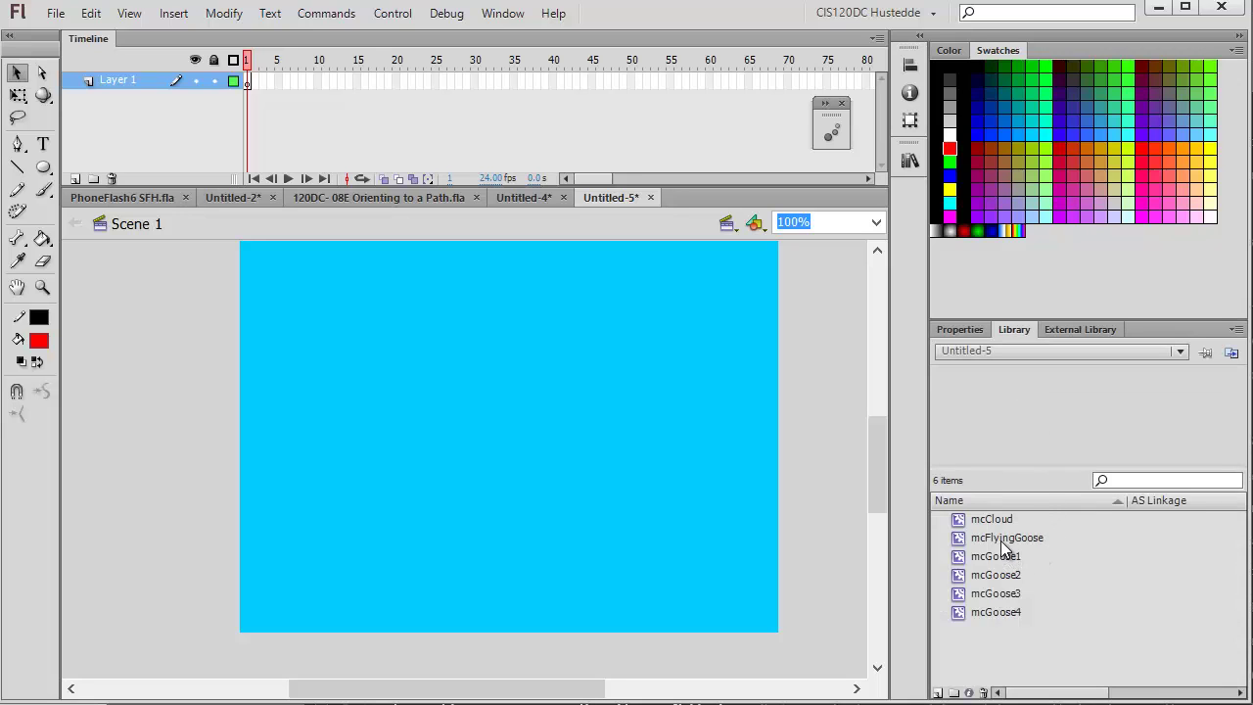
drag(1000, 540, 115, 386)
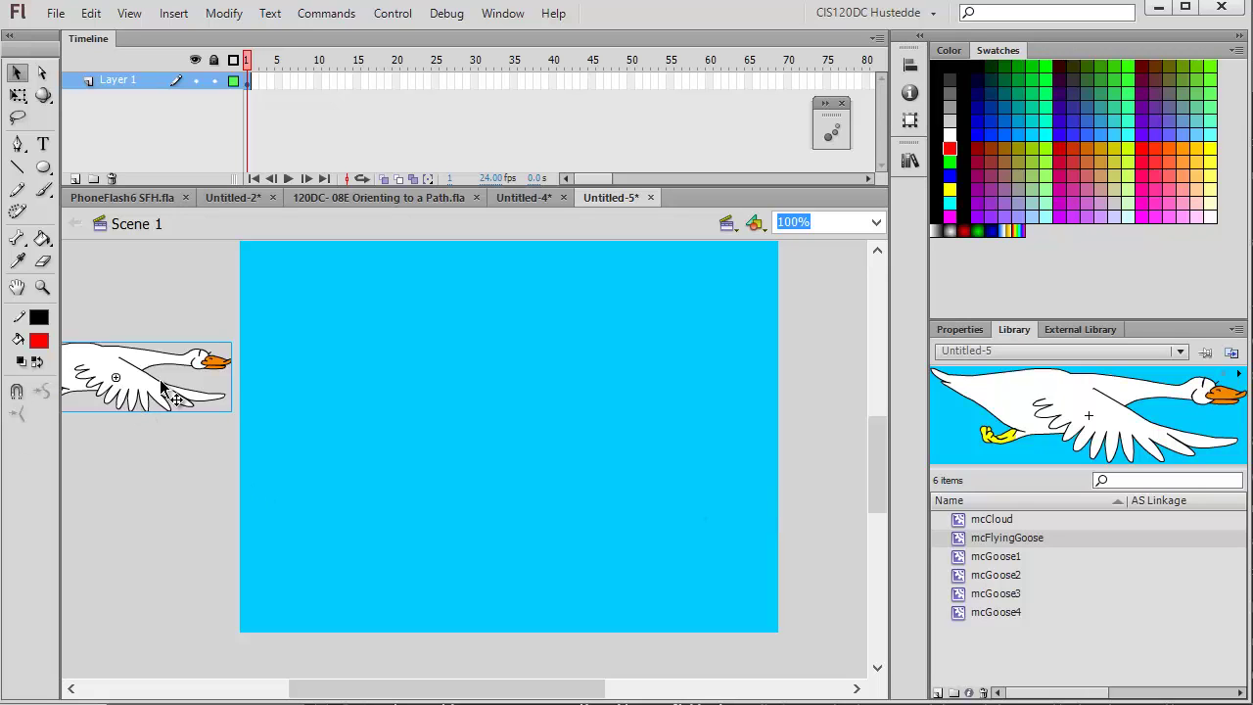
drag(118, 396, 494, 408)
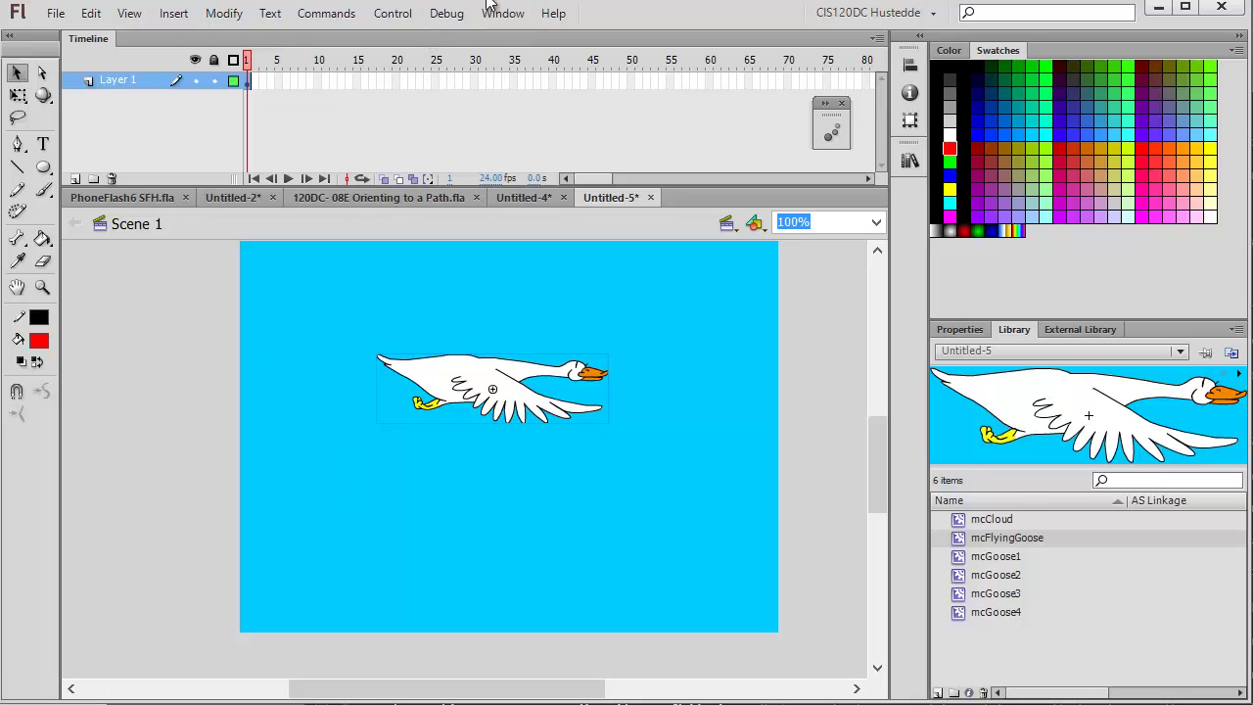
Step: Test the movie in Flash Professional to view the goose's wing animation, and close the test window
click(406, 18)
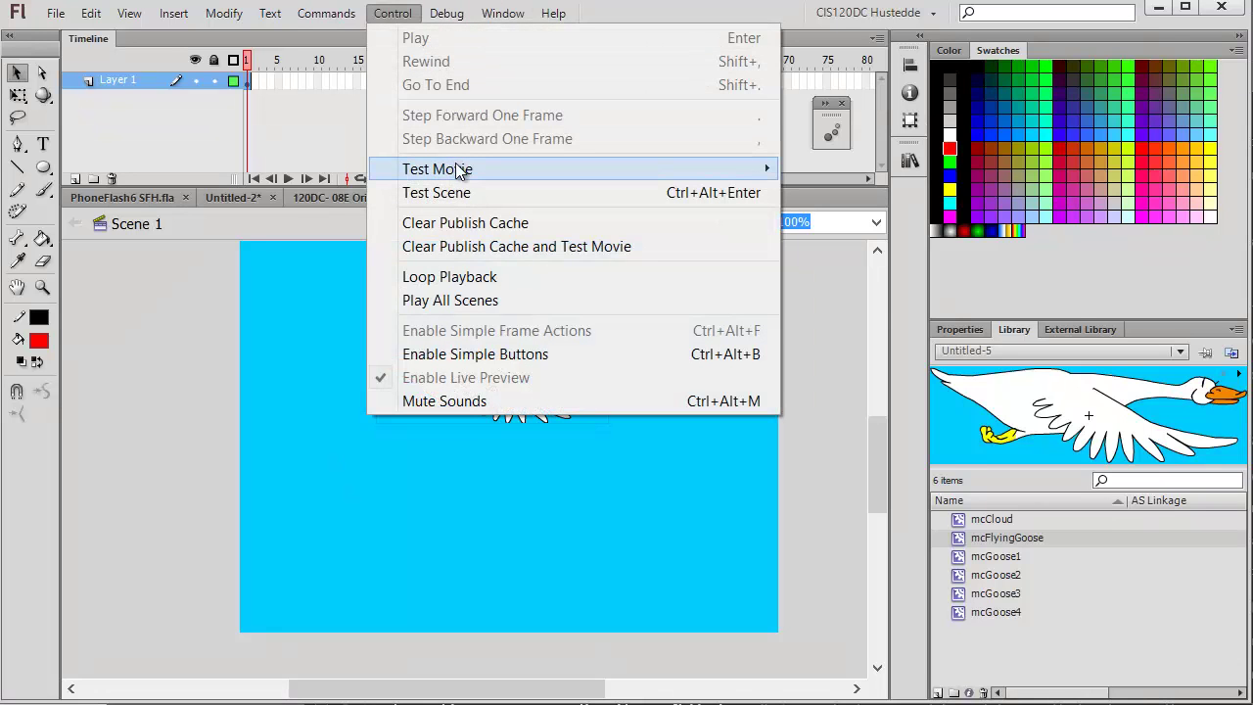
mouse_move(447, 168)
click(851, 174)
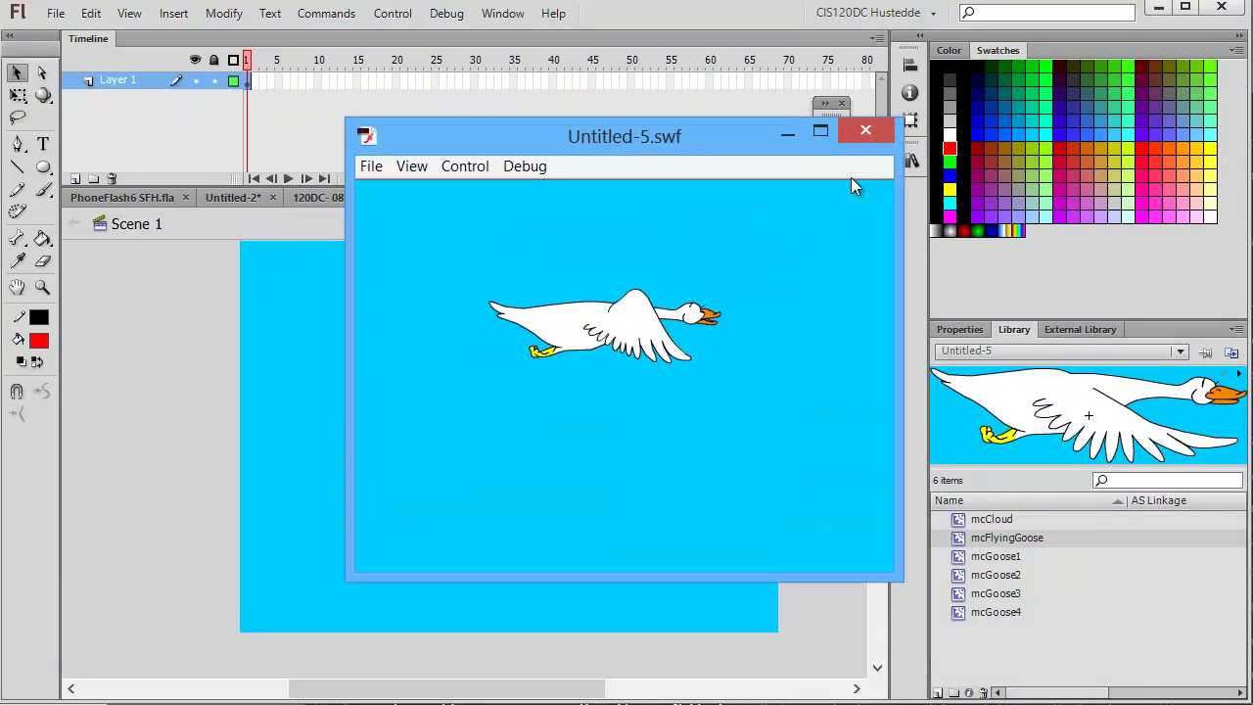
click(865, 131)
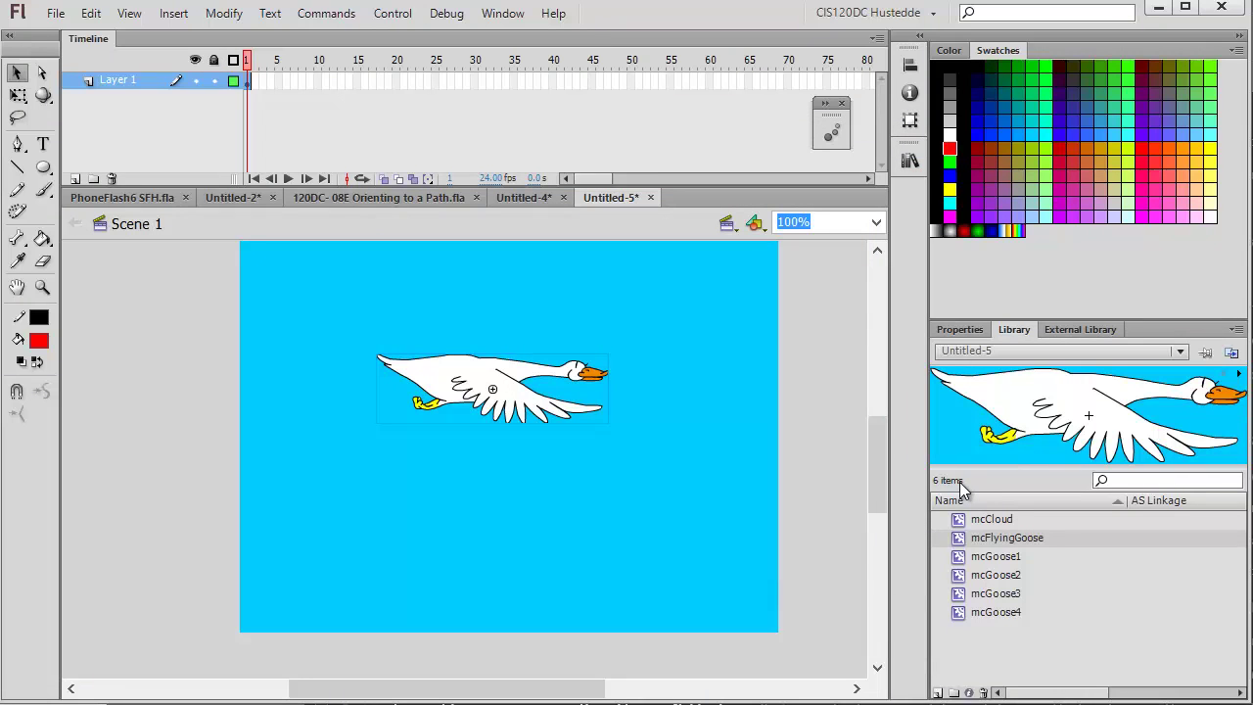
Step: Move the goose just off the stage's left edge and apply the redBall Tween custom motion preset to it
drag(497, 375, 127, 375)
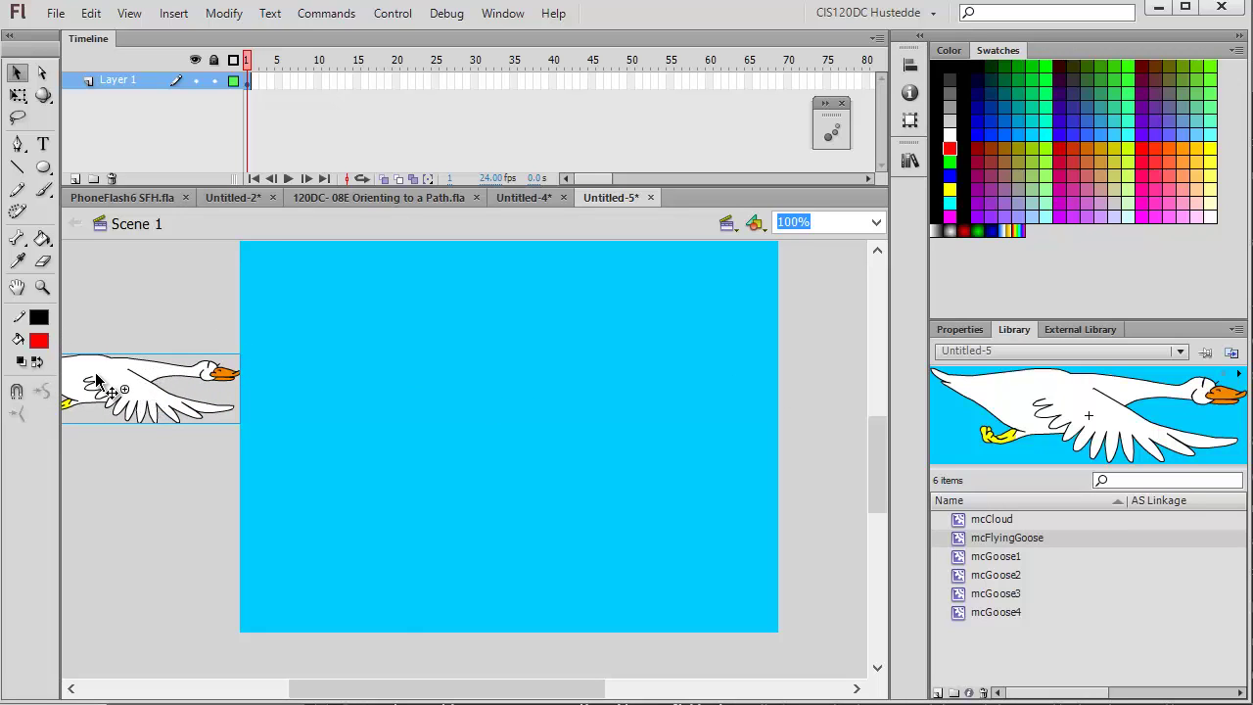
right_click(97, 380)
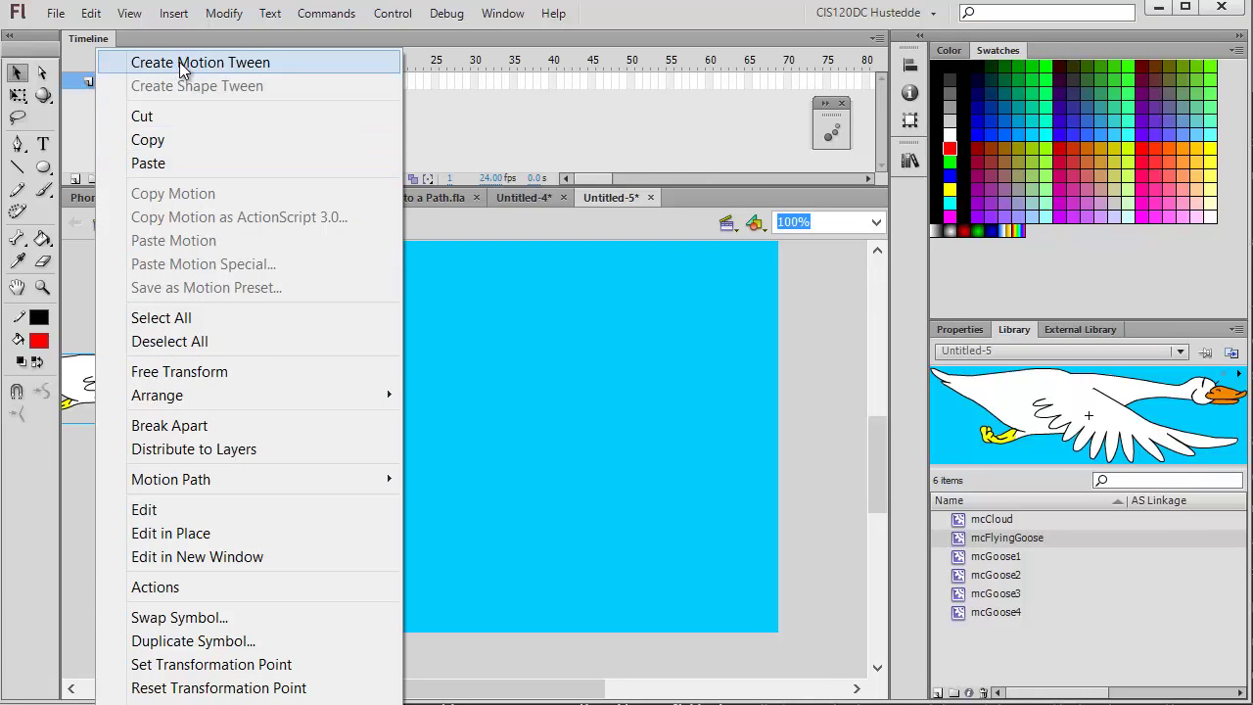
click(86, 329)
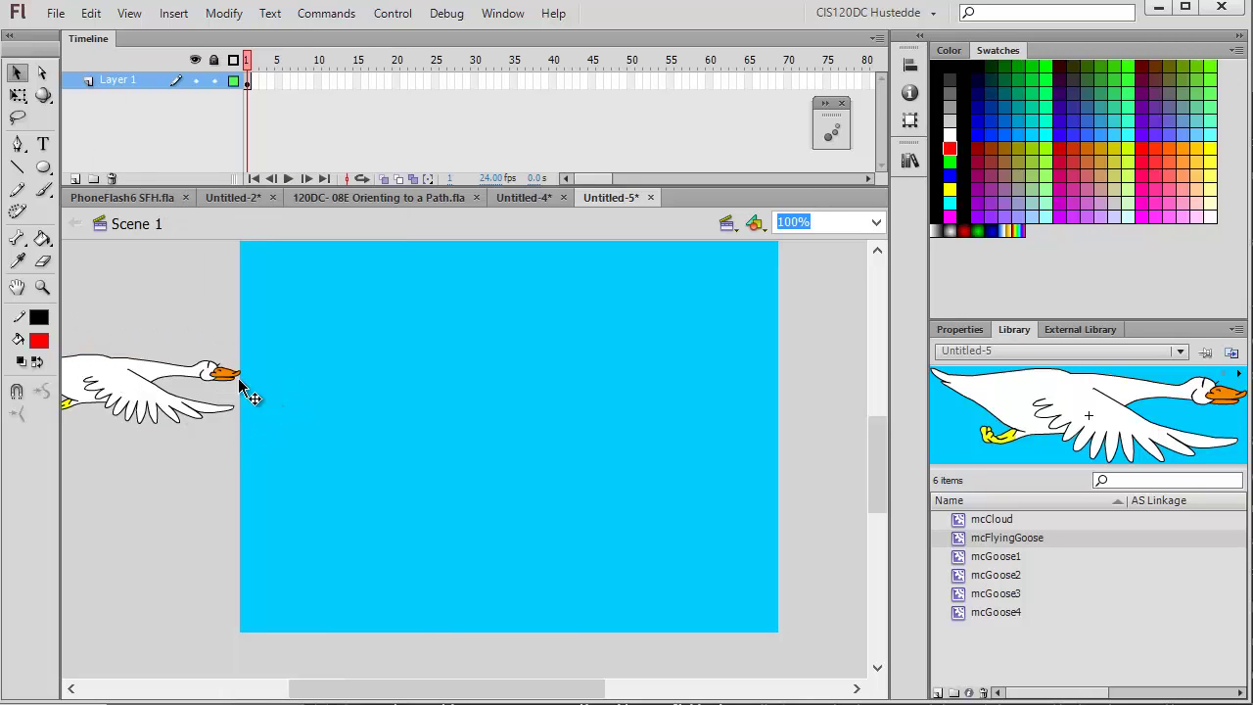
click(832, 137)
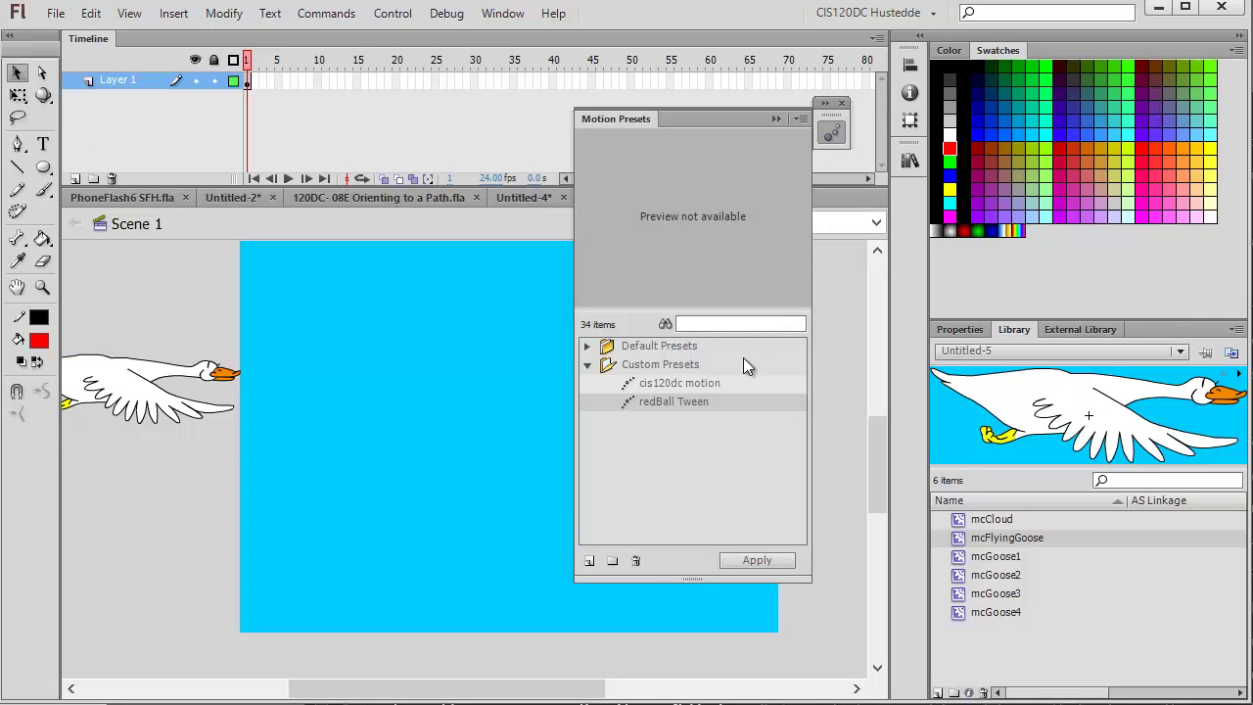
click(665, 404)
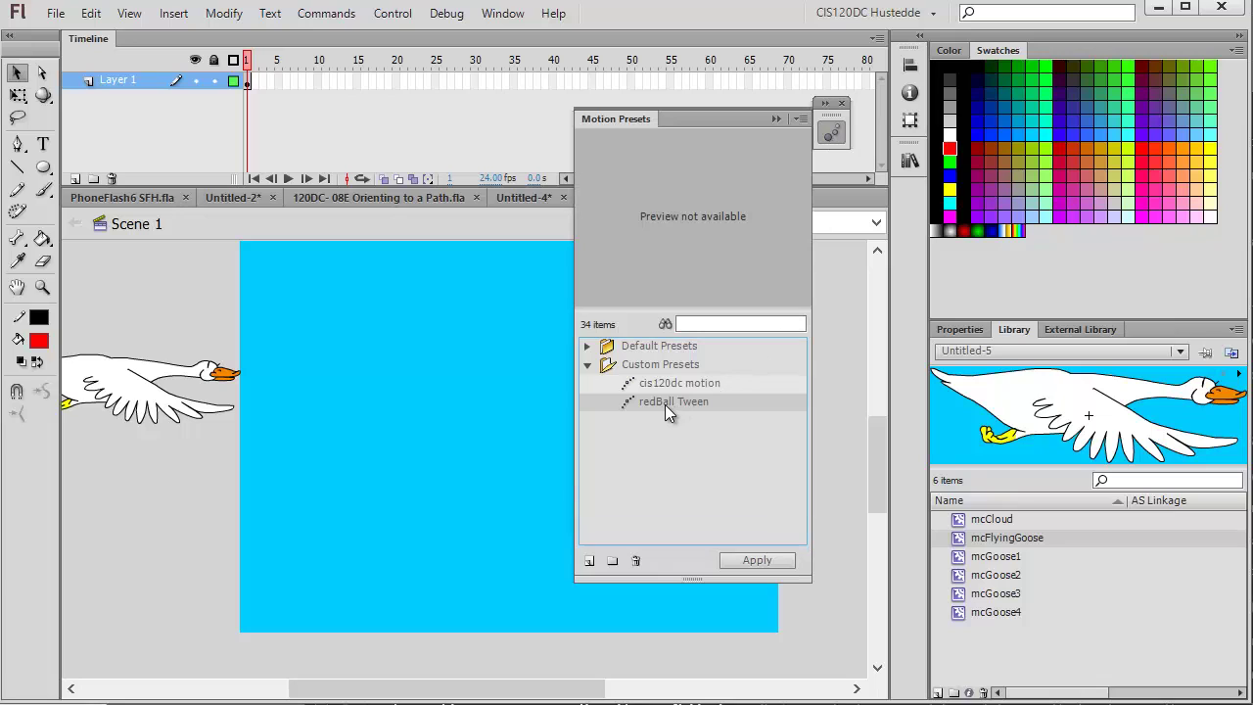
click(145, 382)
click(831, 133)
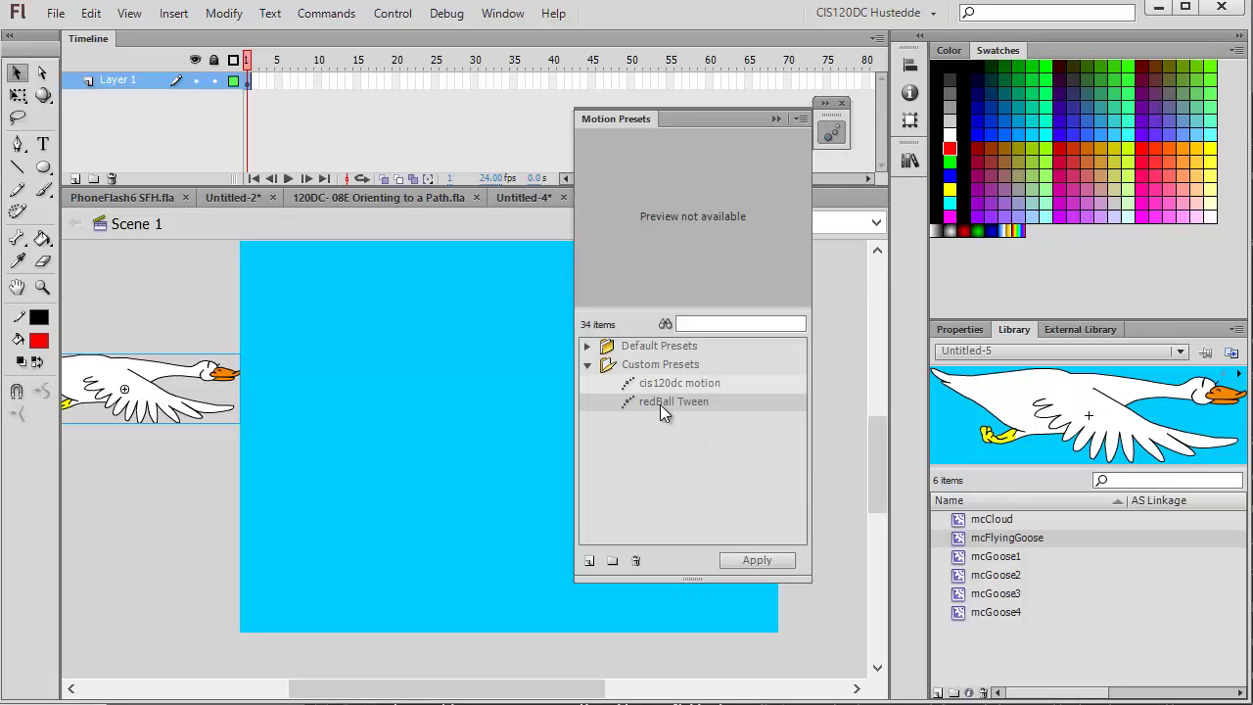
click(756, 561)
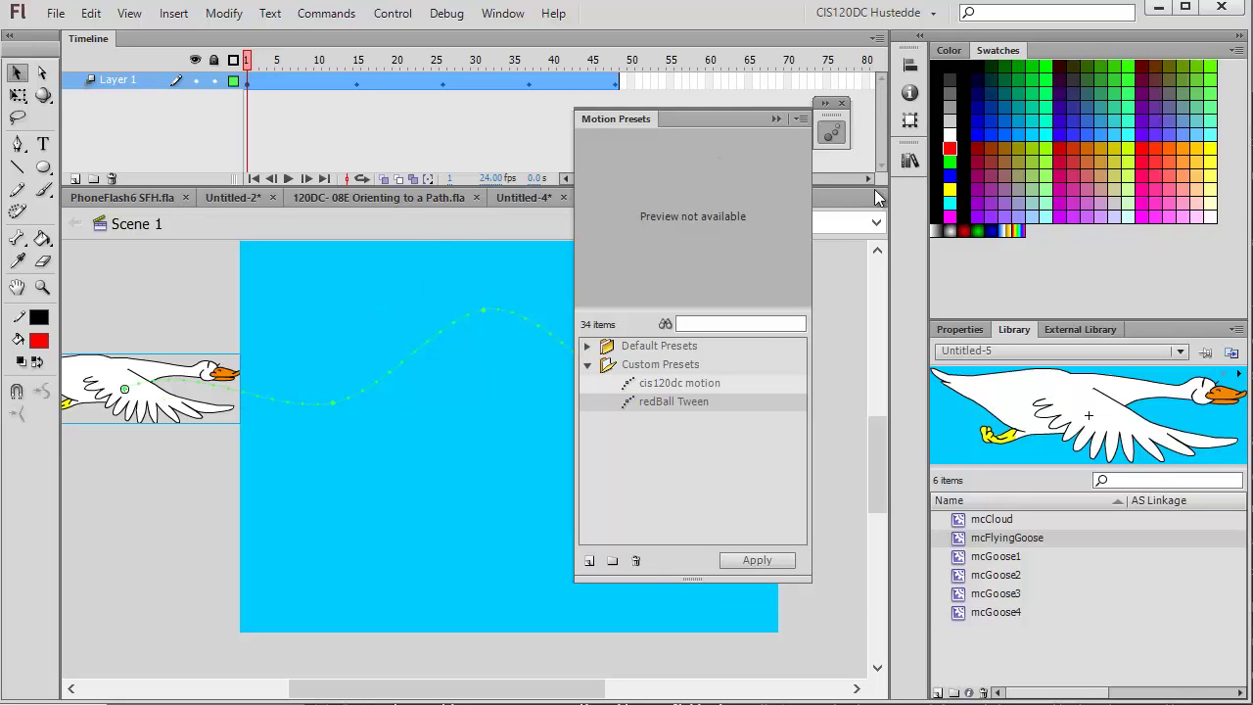
click(776, 119)
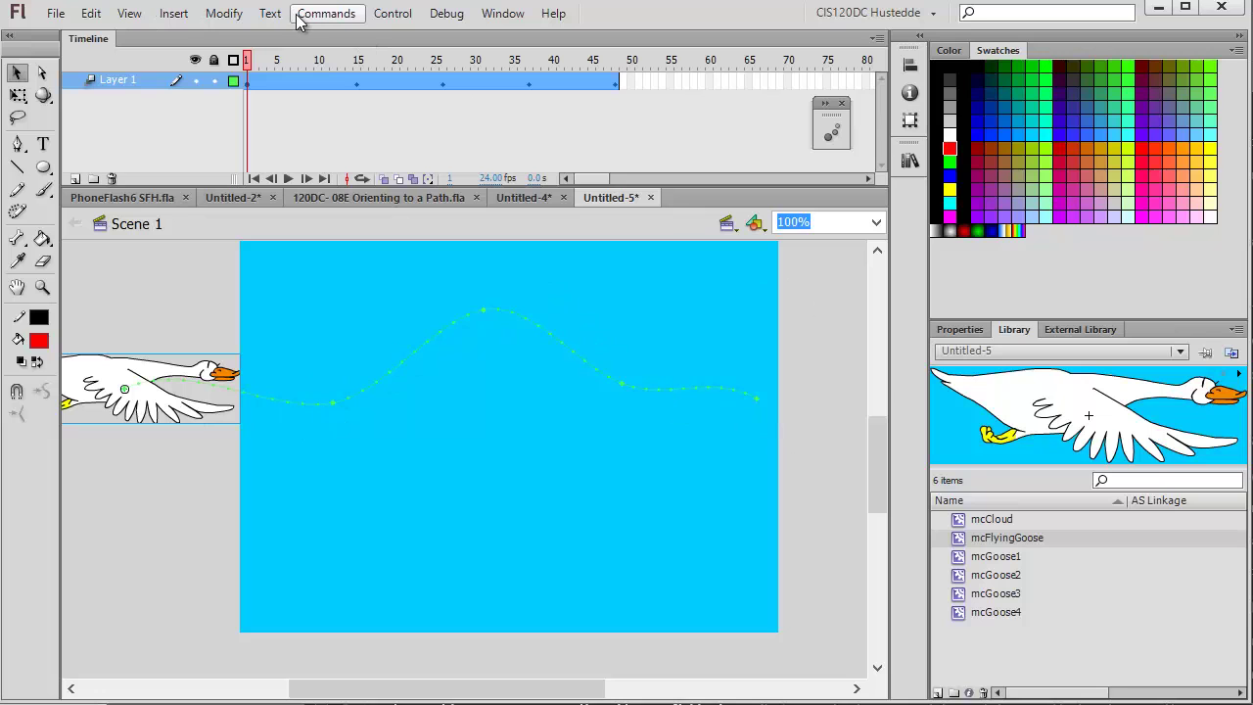
Step: Run a movie test of the goose following the preset's motion path, and close the test window
click(395, 15)
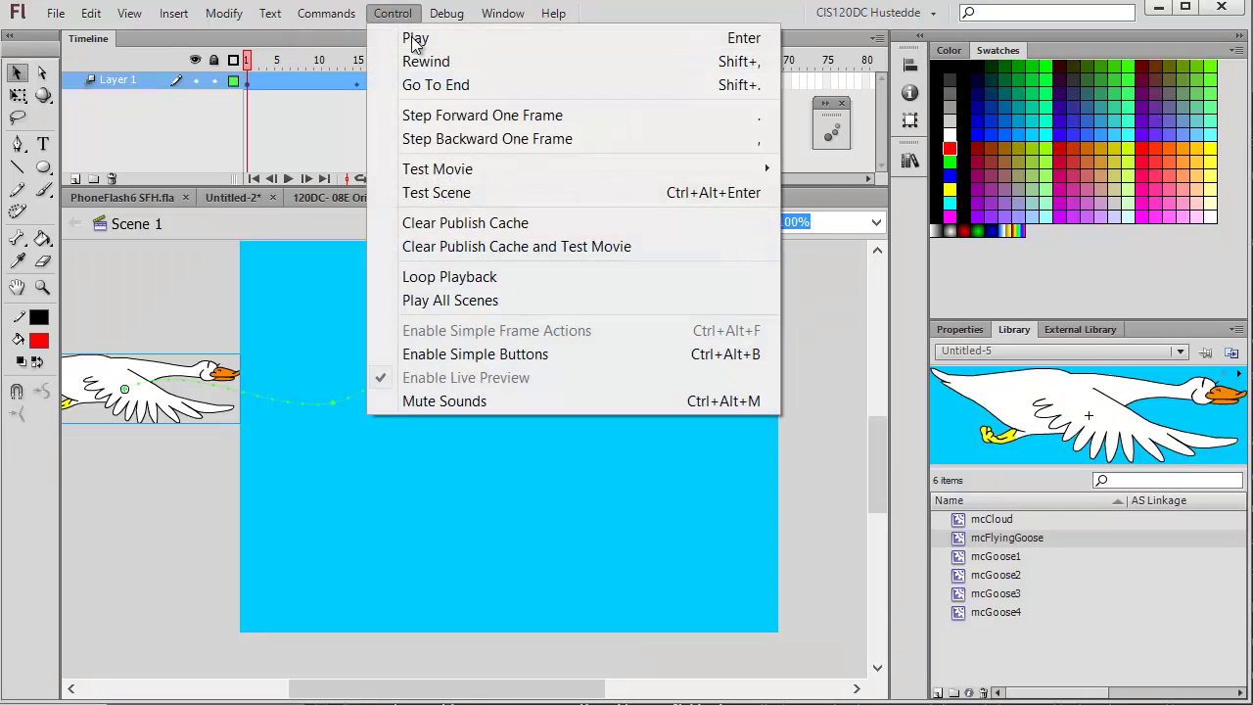
mouse_move(525, 168)
click(866, 166)
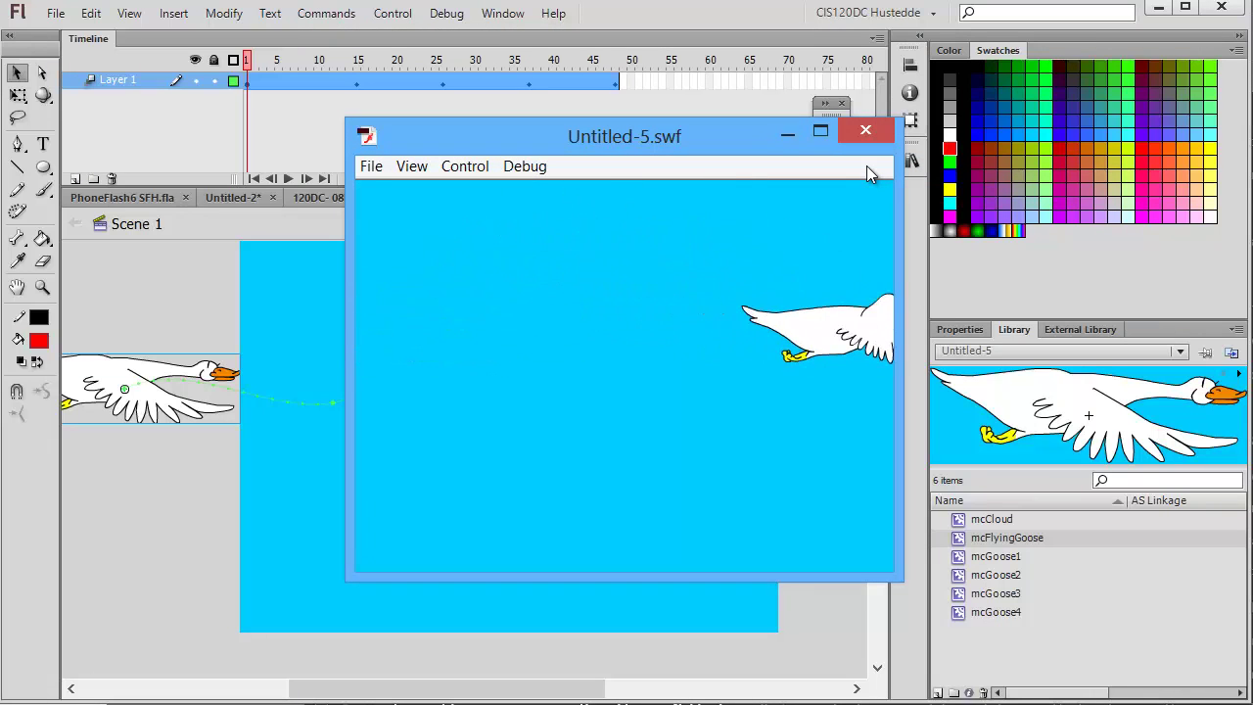
click(867, 131)
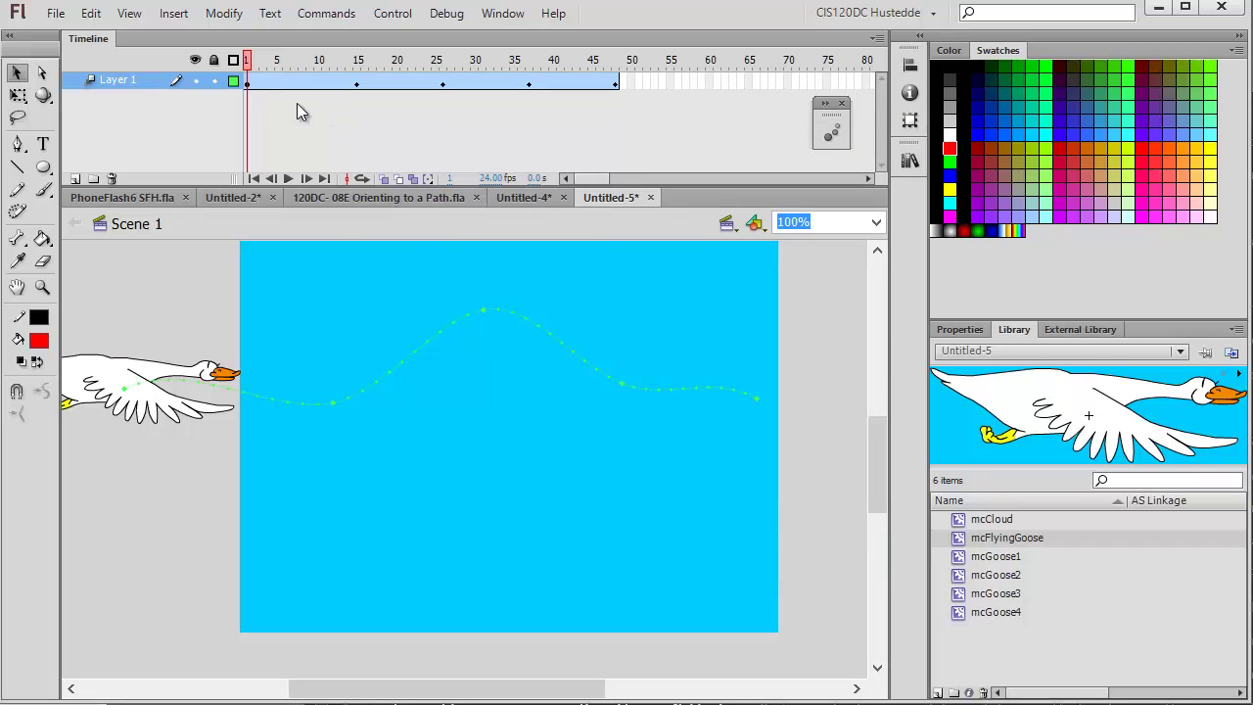
Step: At frame 26, move the goose down near the stage's bottom edge to reshape its path, and test the movie
drag(251, 62, 447, 75)
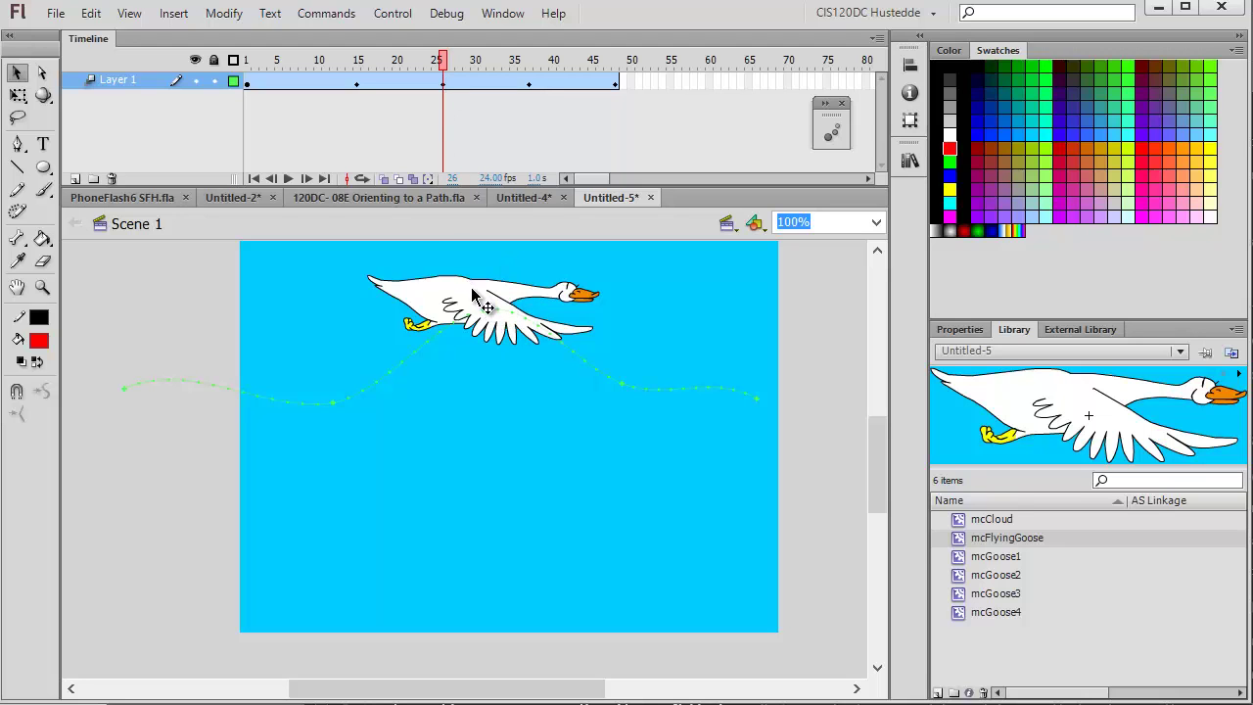
drag(480, 294, 521, 555)
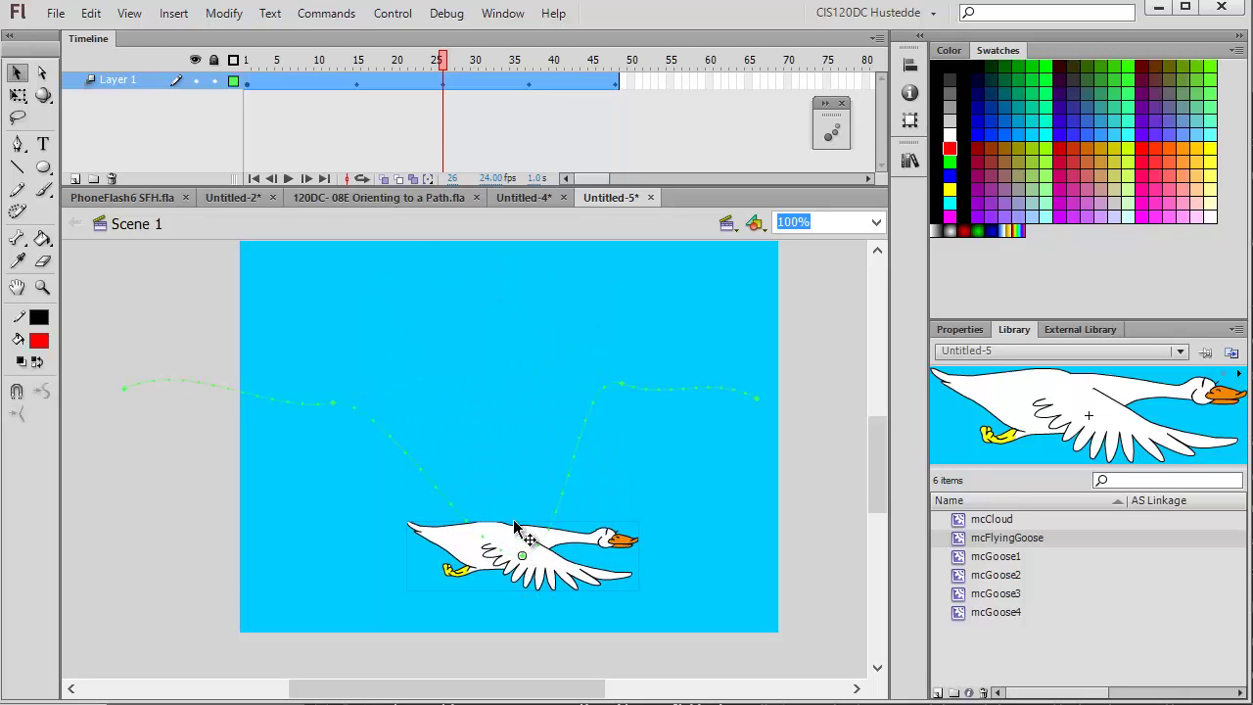
click(392, 13)
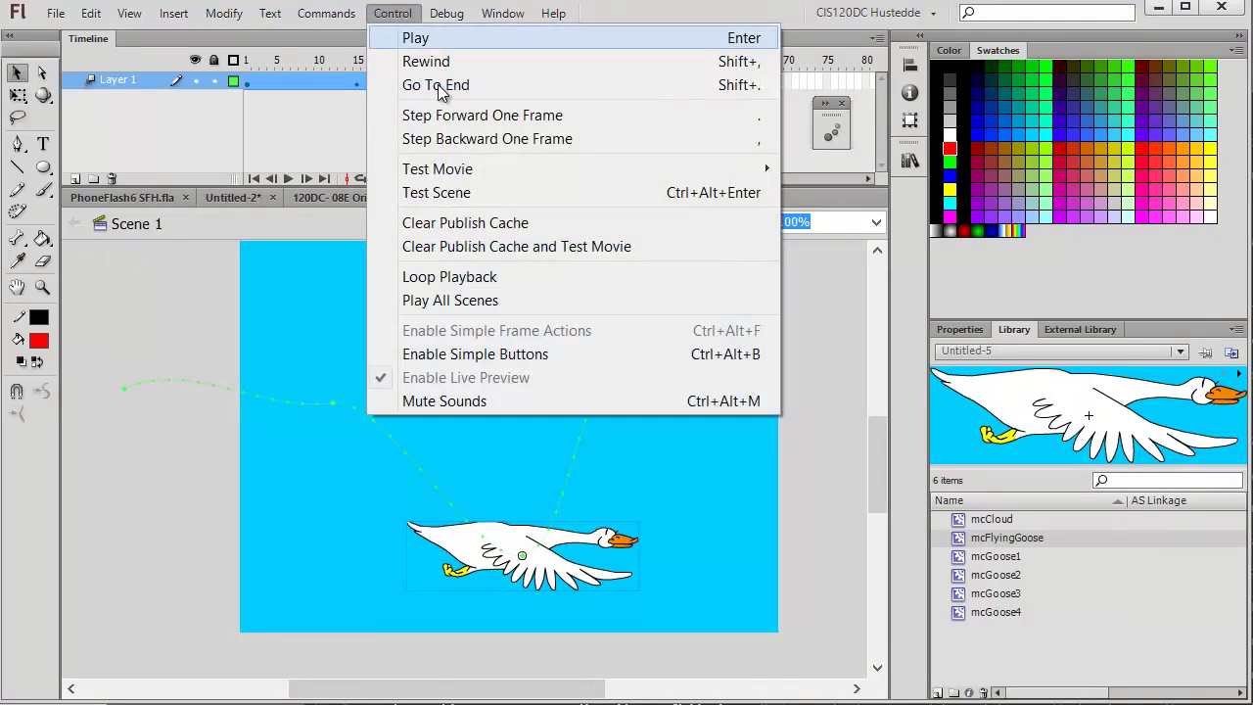
mouse_move(472, 171)
click(818, 170)
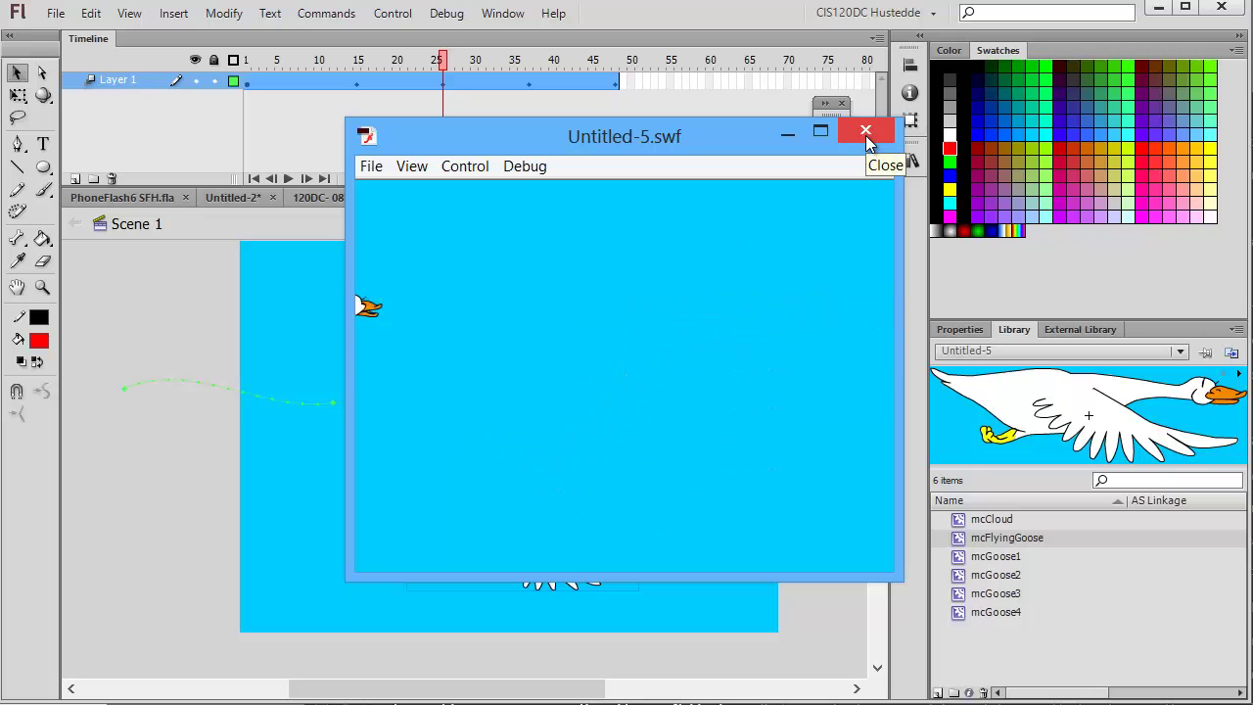
click(865, 135)
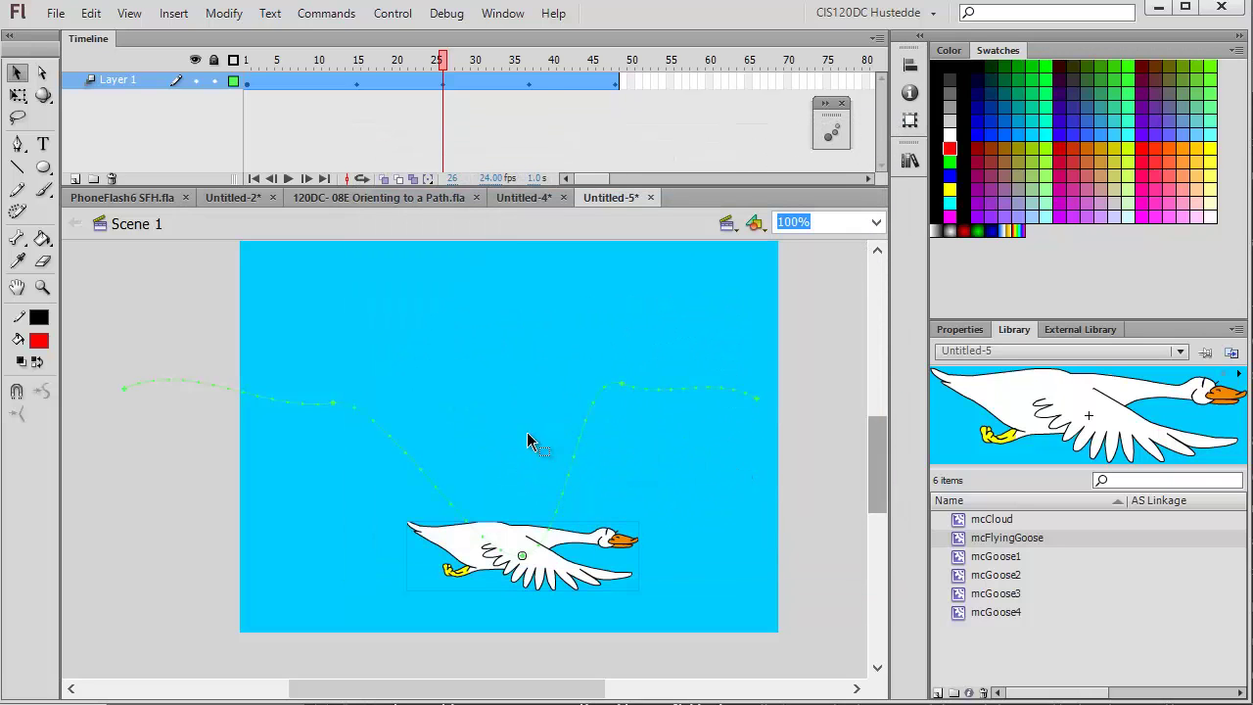
Step: In the Untitled-4 document, remove the red ball's motion tween and delete frames 2 to 48 from Layer 1
click(534, 196)
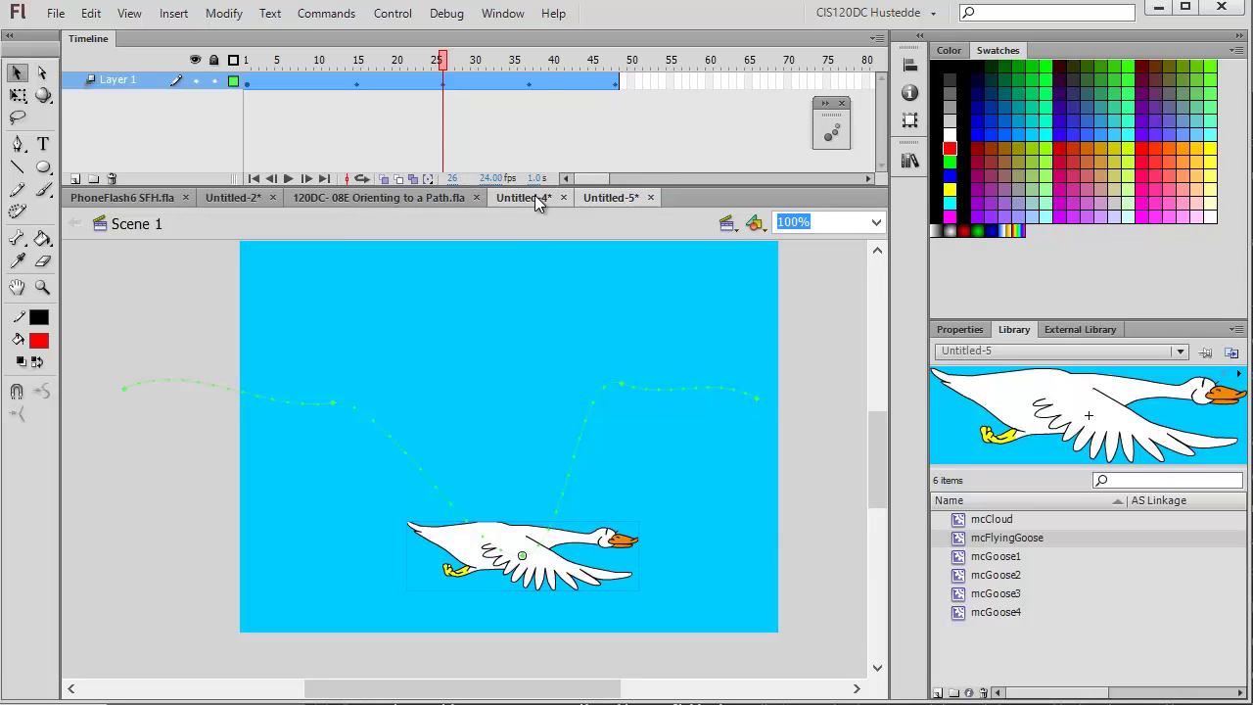
right_click(302, 86)
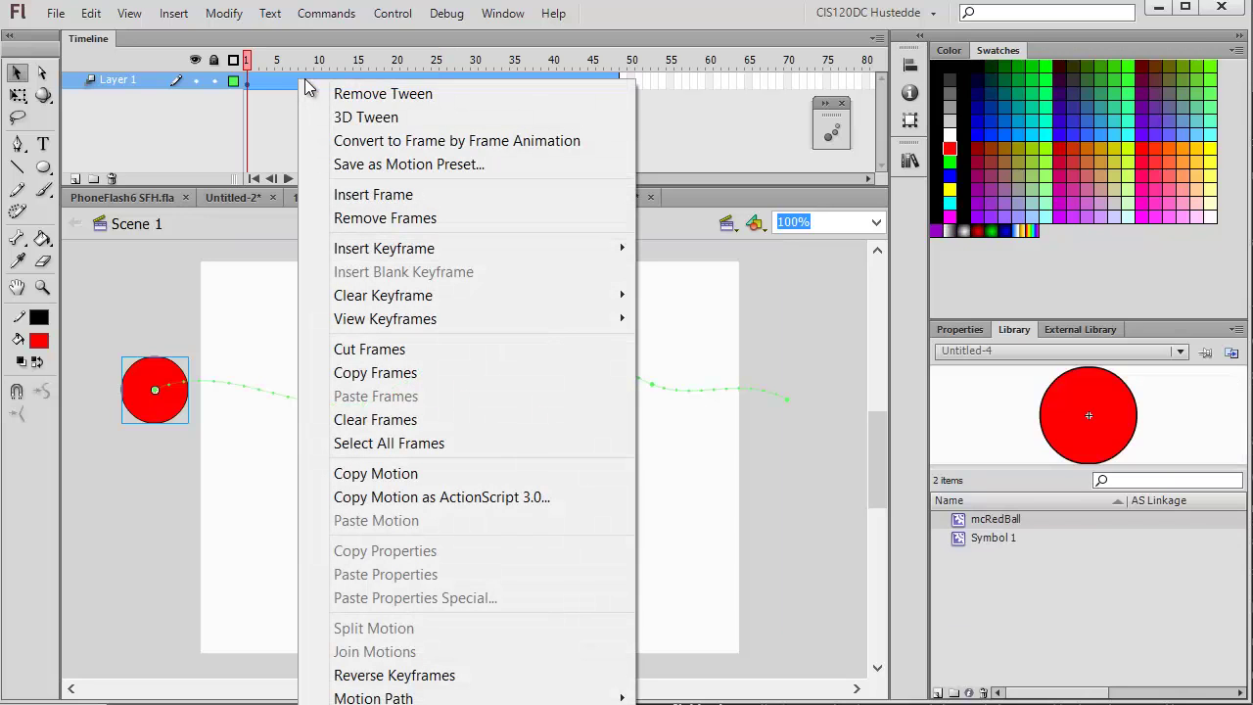
click(387, 98)
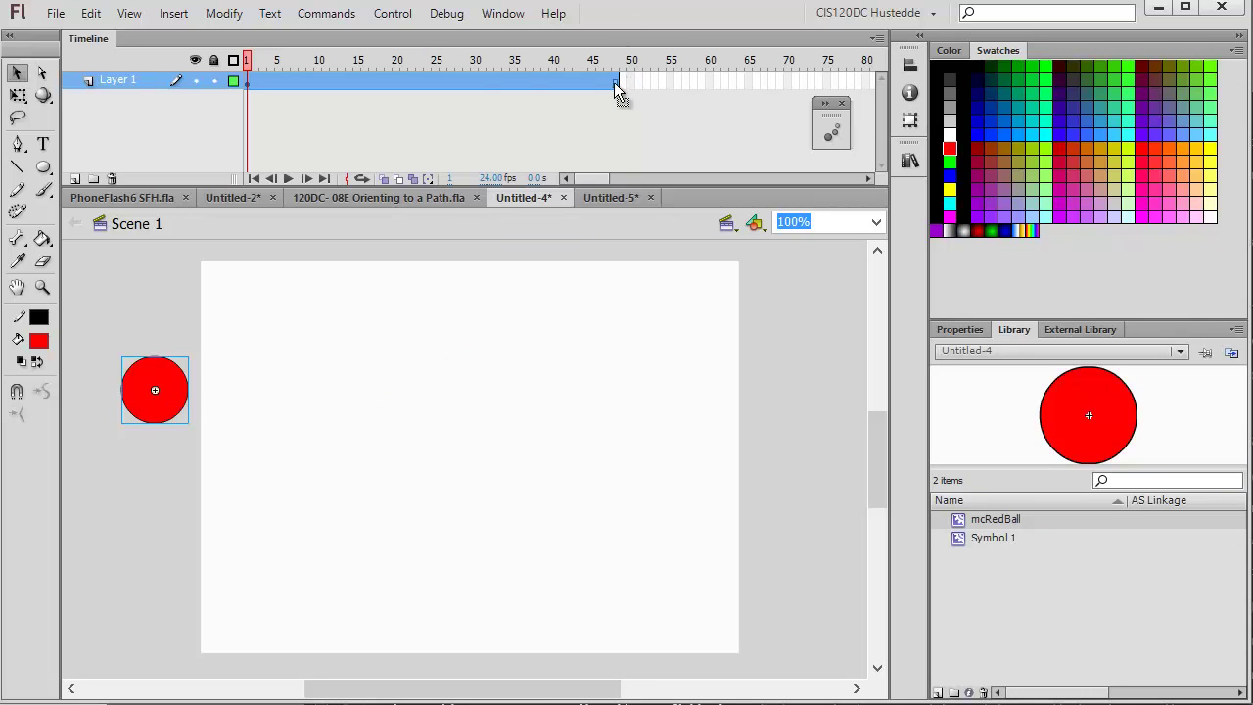
click(554, 82)
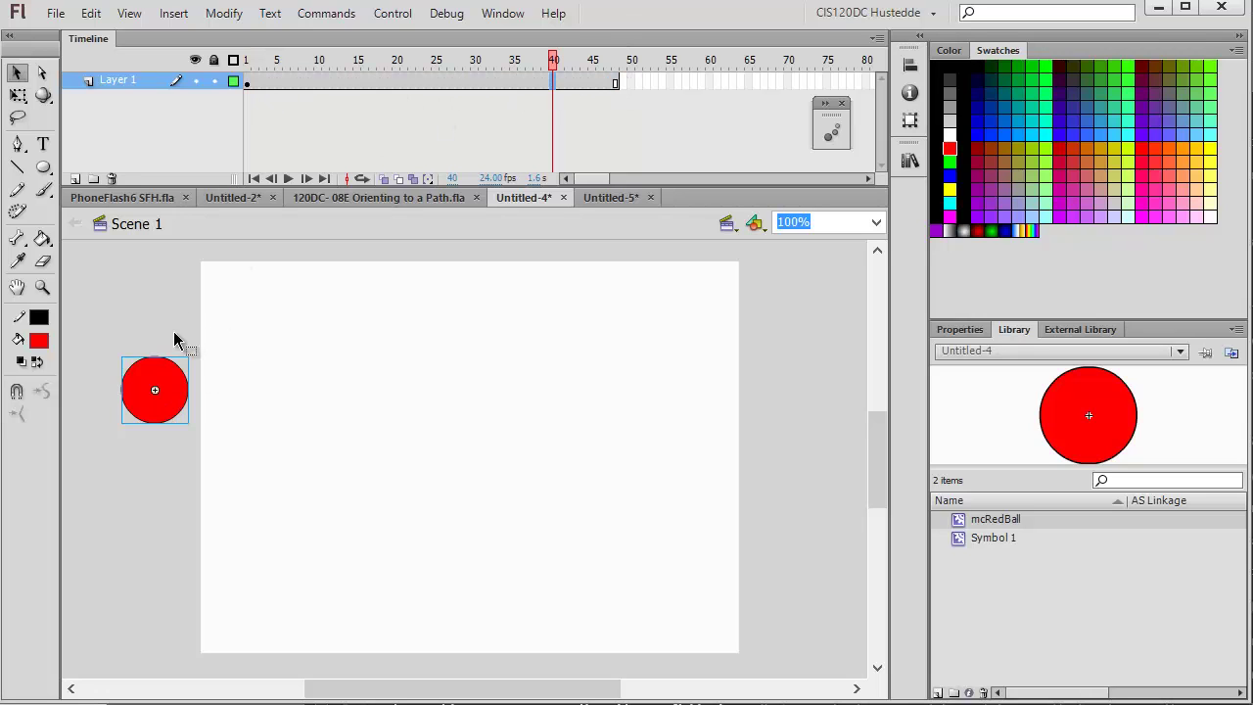
click(257, 86)
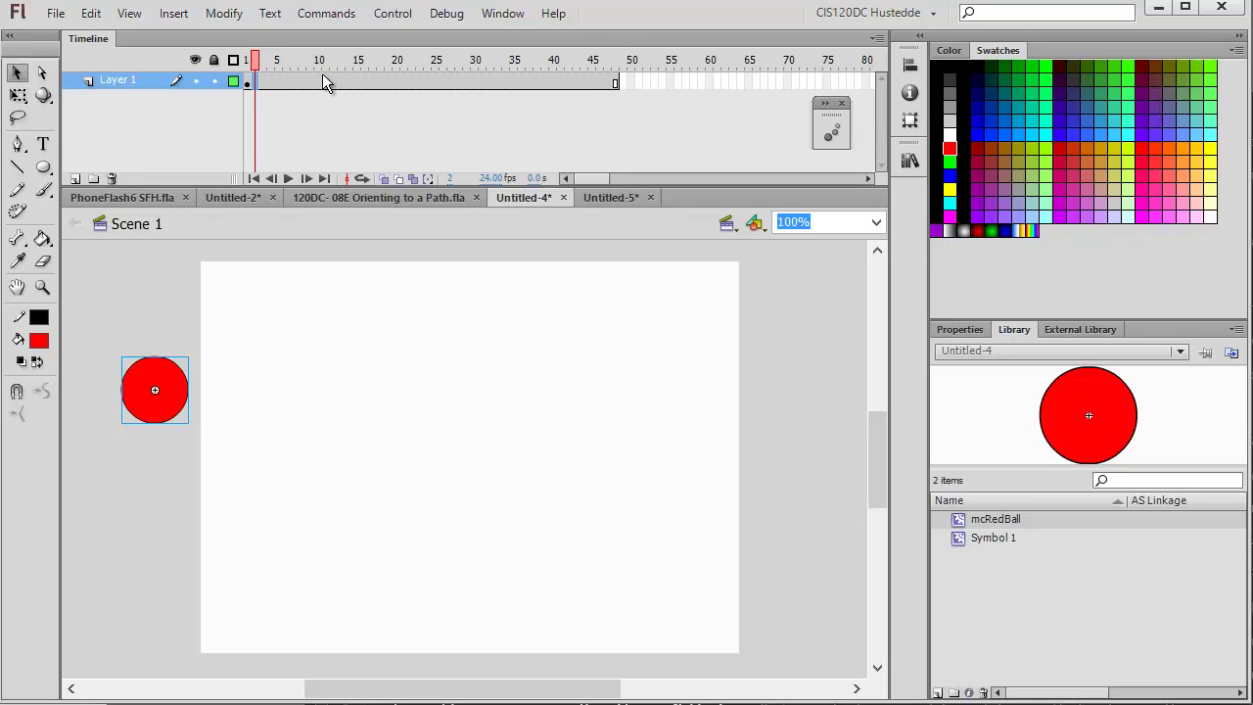
shift+click(613, 86)
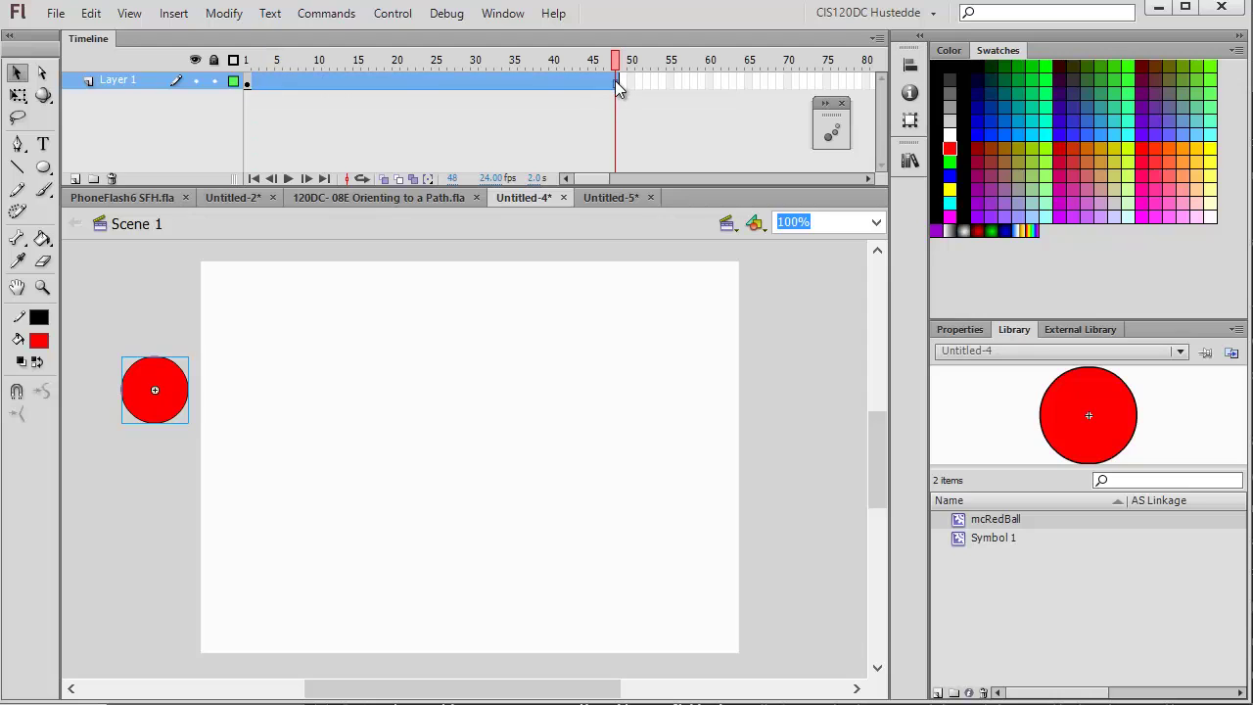
right_click(613, 86)
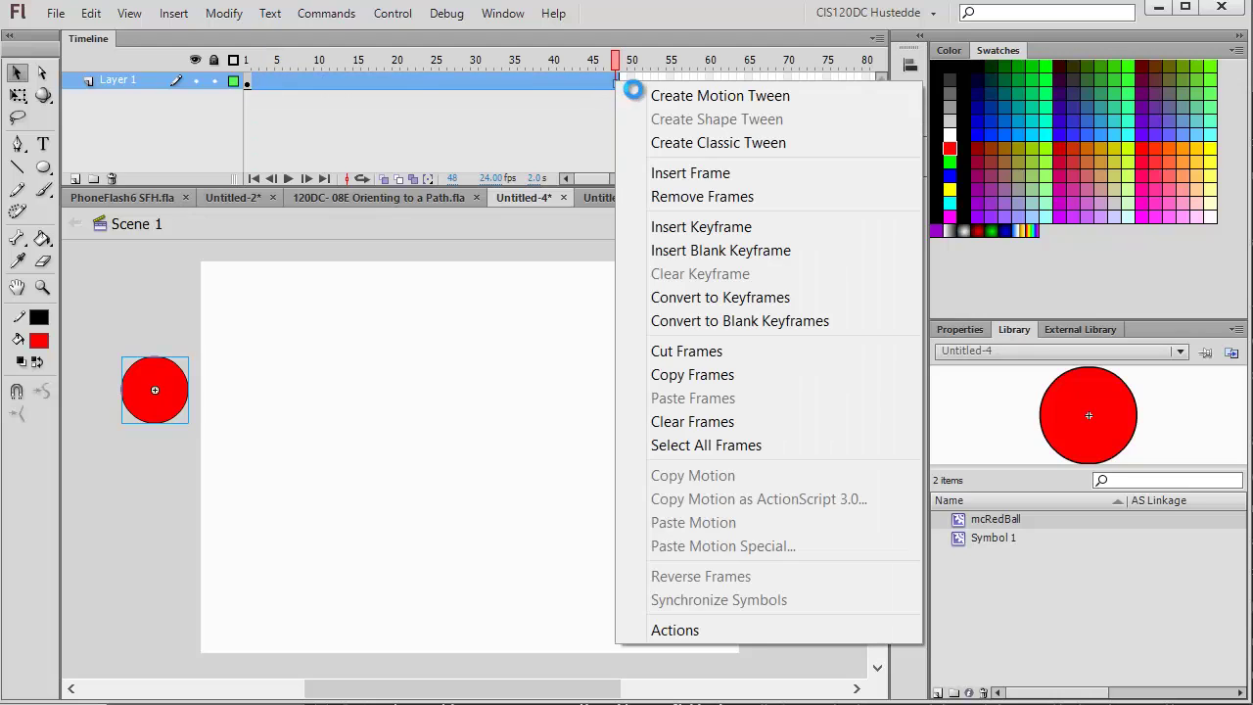
click(702, 196)
Step: Move the red ball just above the stage's top edge and create a motion tween on it
drag(168, 399, 431, 265)
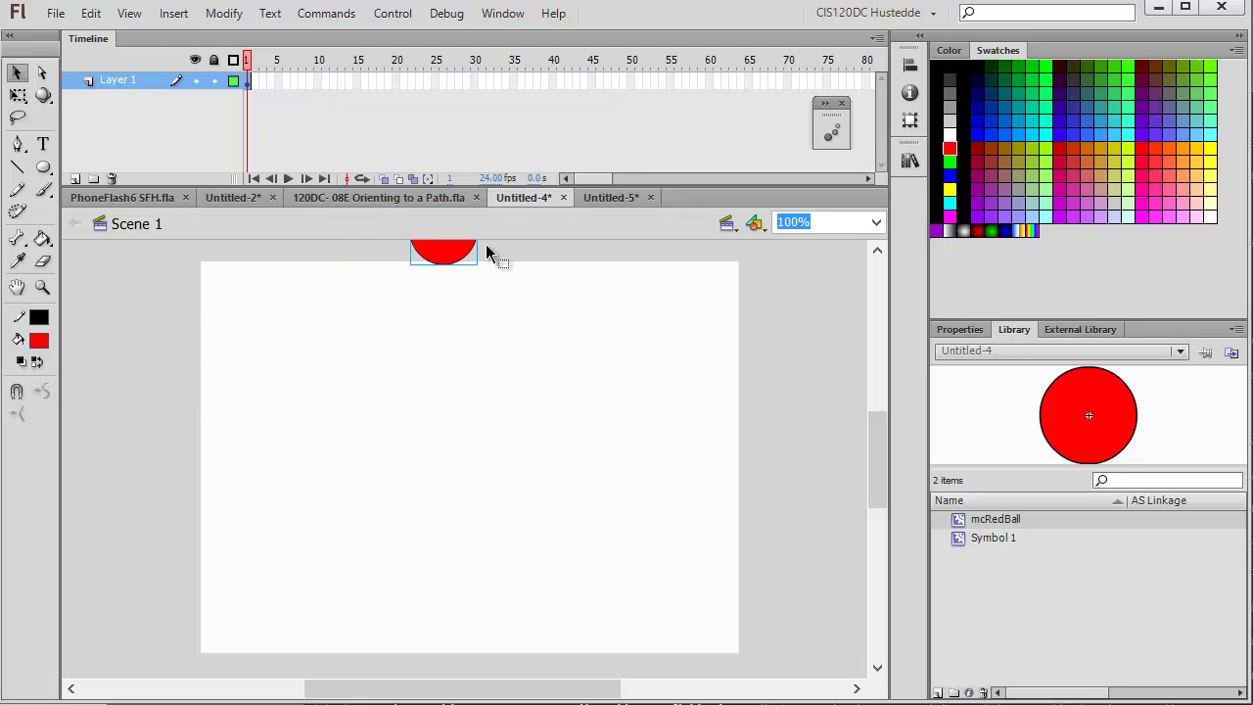
right_click(453, 257)
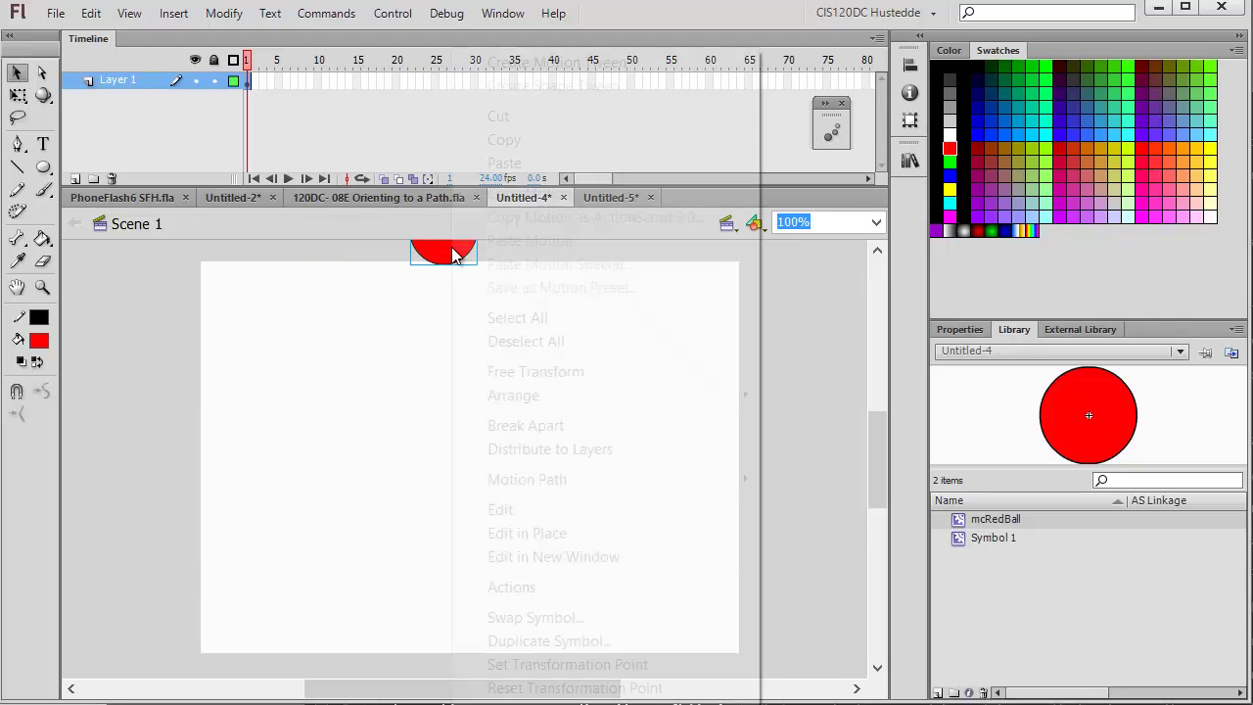
click(535, 63)
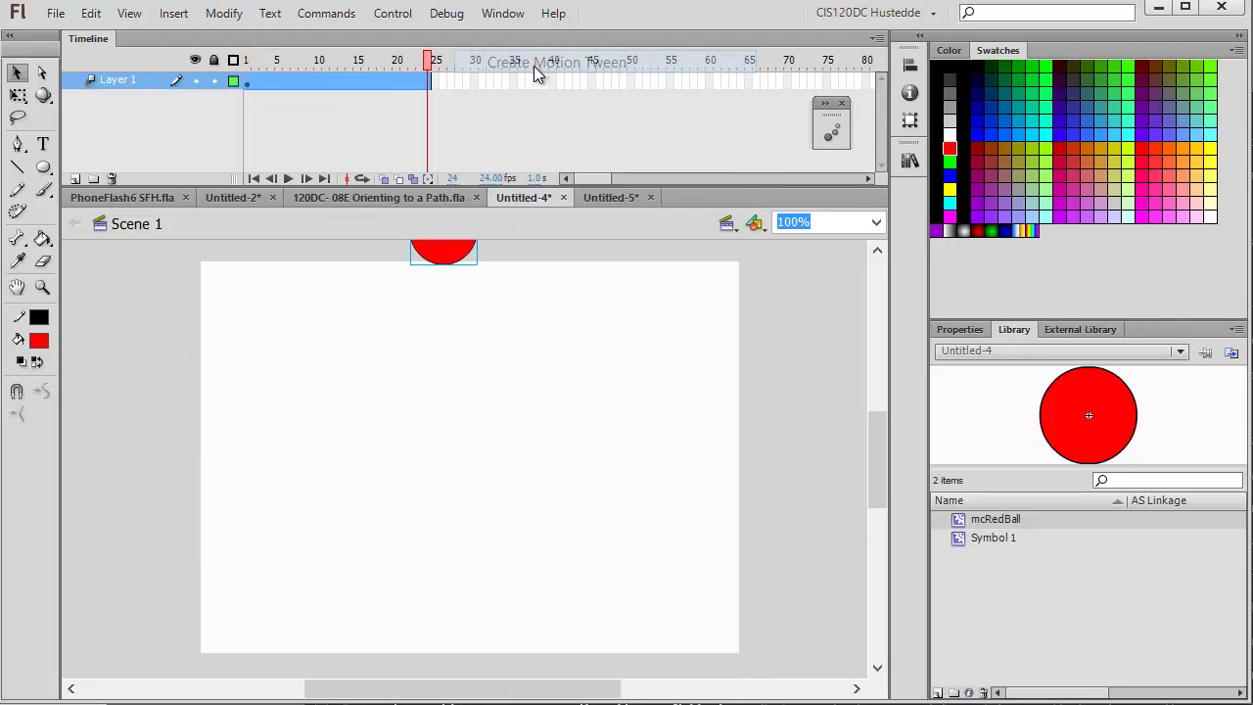
Step: Extend the tween span to frame 48 and move the ball straight down to the stage's bottom edge at frame 21
mouse_move(426, 84)
mouse_down()
mouse_move(581, 89)
mouse_move(617, 104)
mouse_move(406, 80)
mouse_up()
click(407, 85)
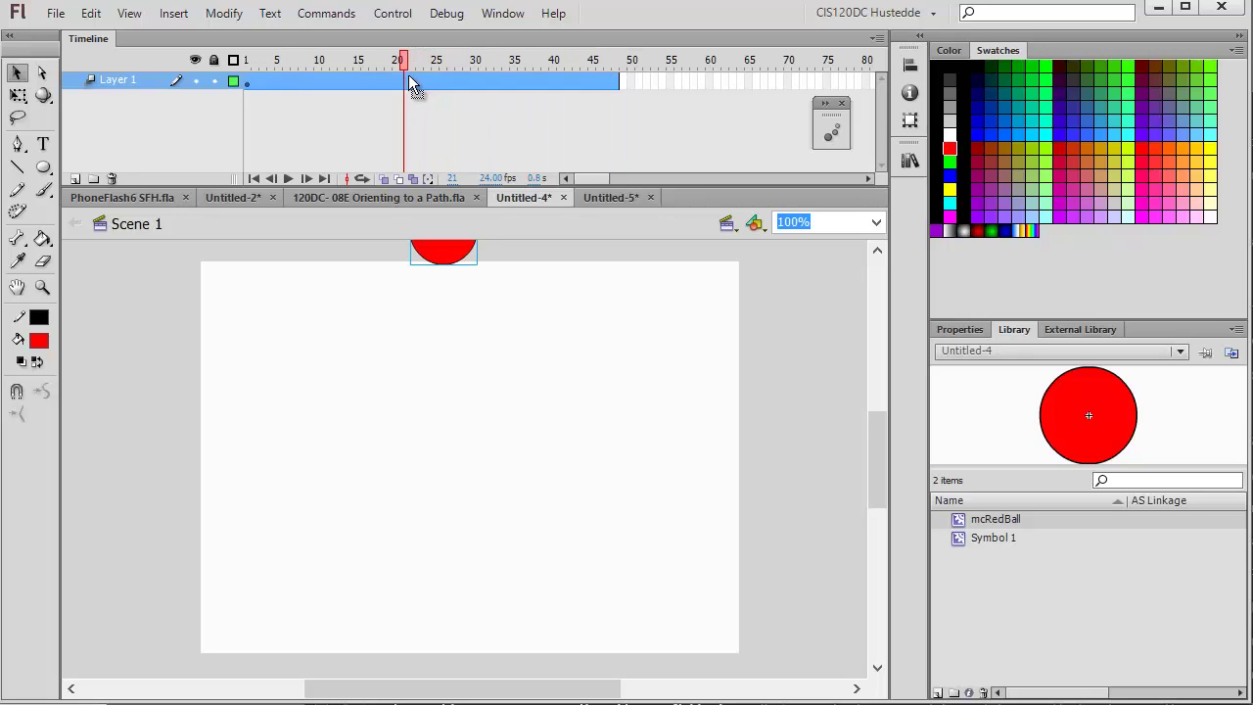
drag(448, 256, 455, 638)
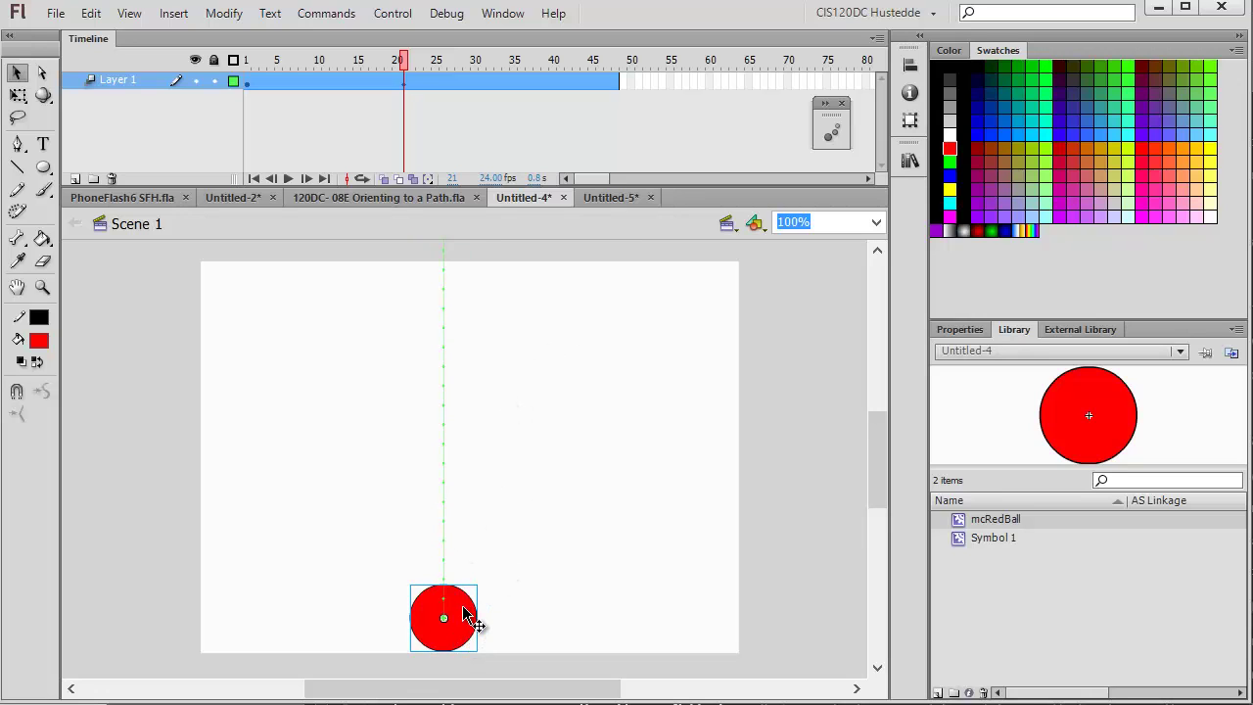
Step: At frame 48, move the red ball back up to just above the stage's top edge
drag(466, 618, 472, 620)
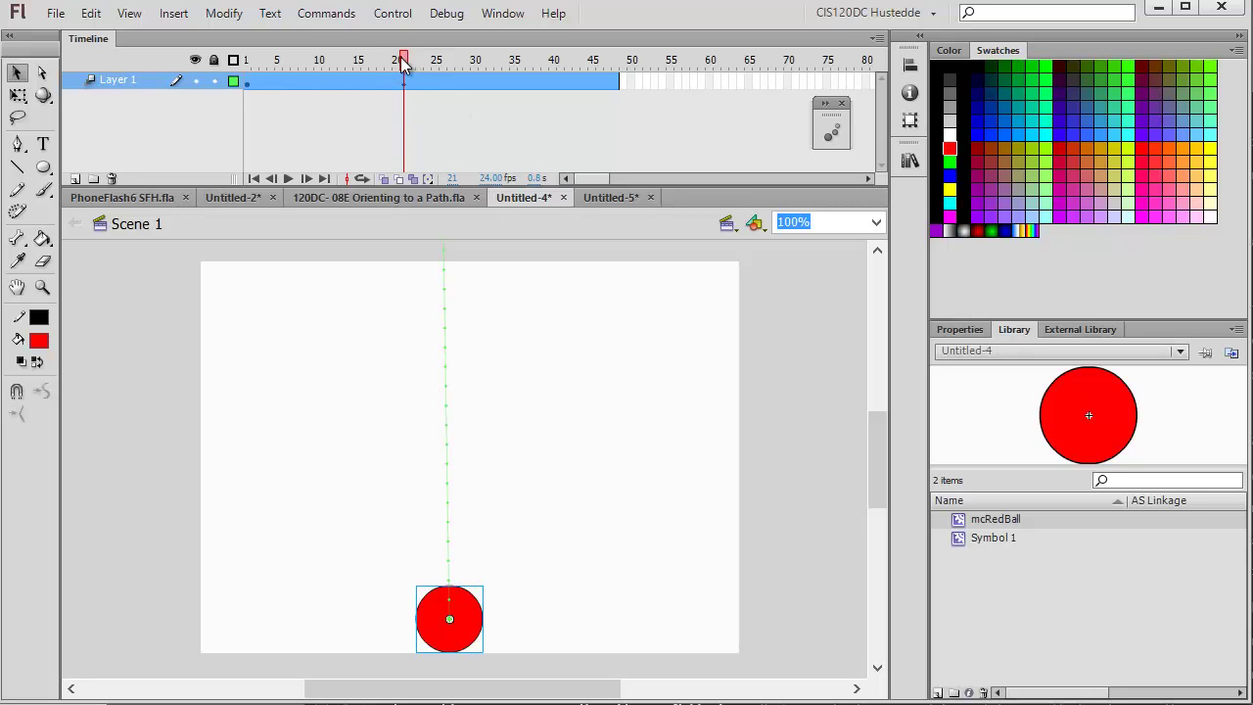
drag(403, 62, 641, 61)
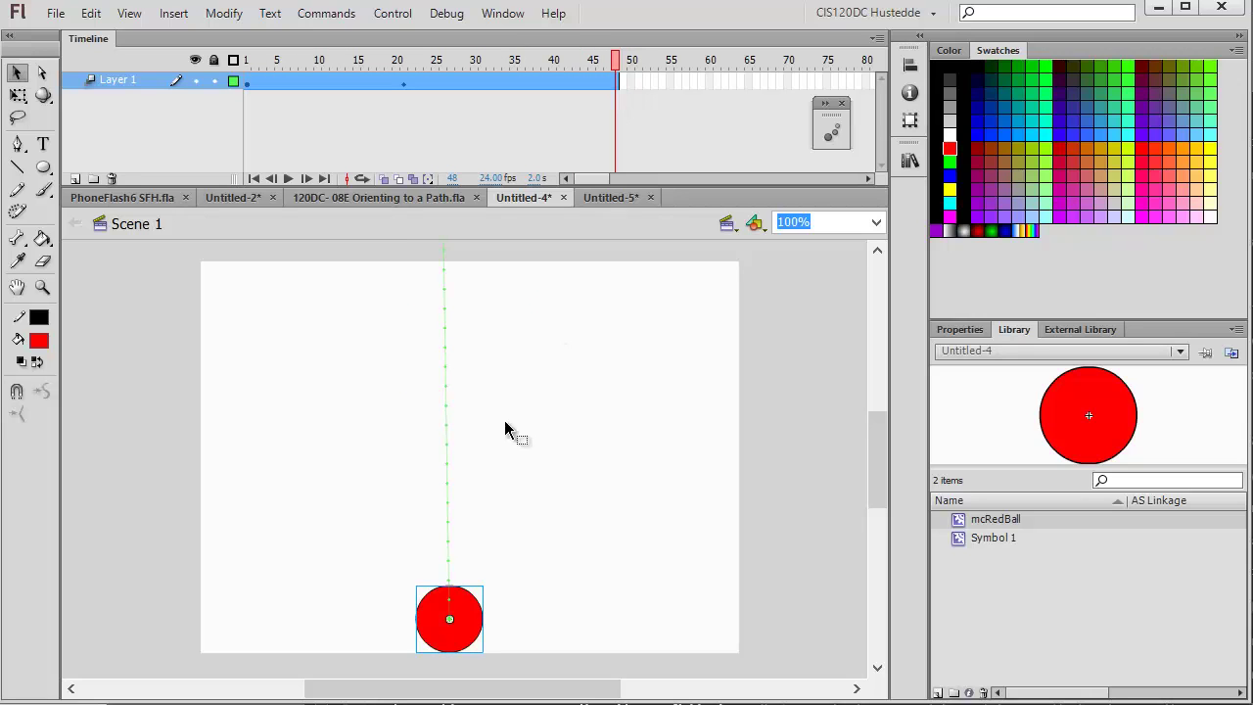
drag(481, 611, 460, 291)
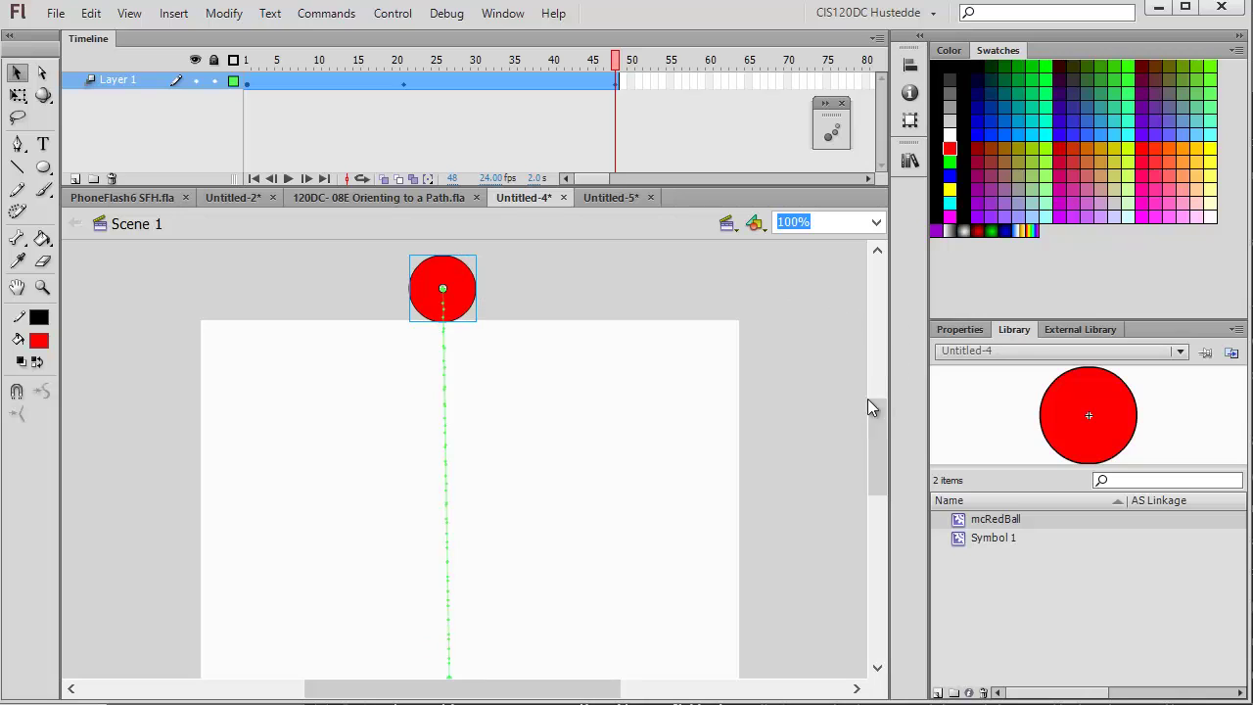
Step: At frame 21, shift the ball slightly left along the stage's bottom edge to straighten its motion path vertically
drag(878, 419, 878, 463)
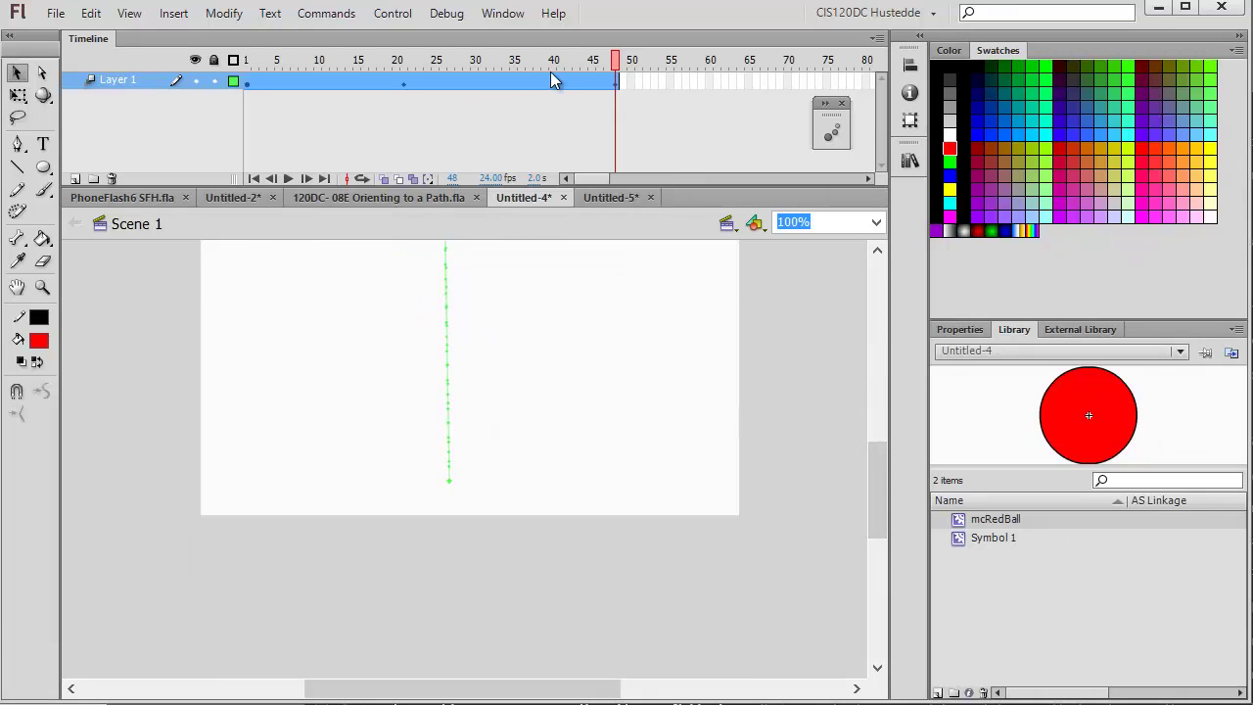
drag(619, 67, 403, 63)
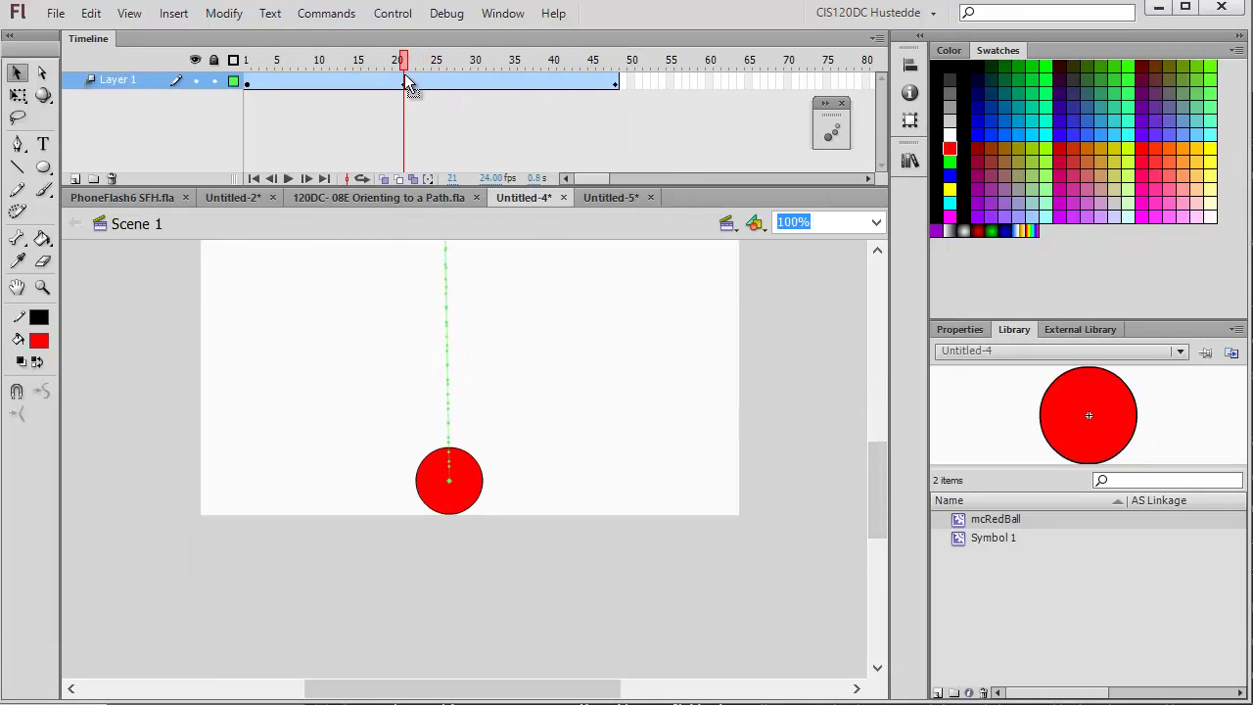
drag(471, 501, 466, 501)
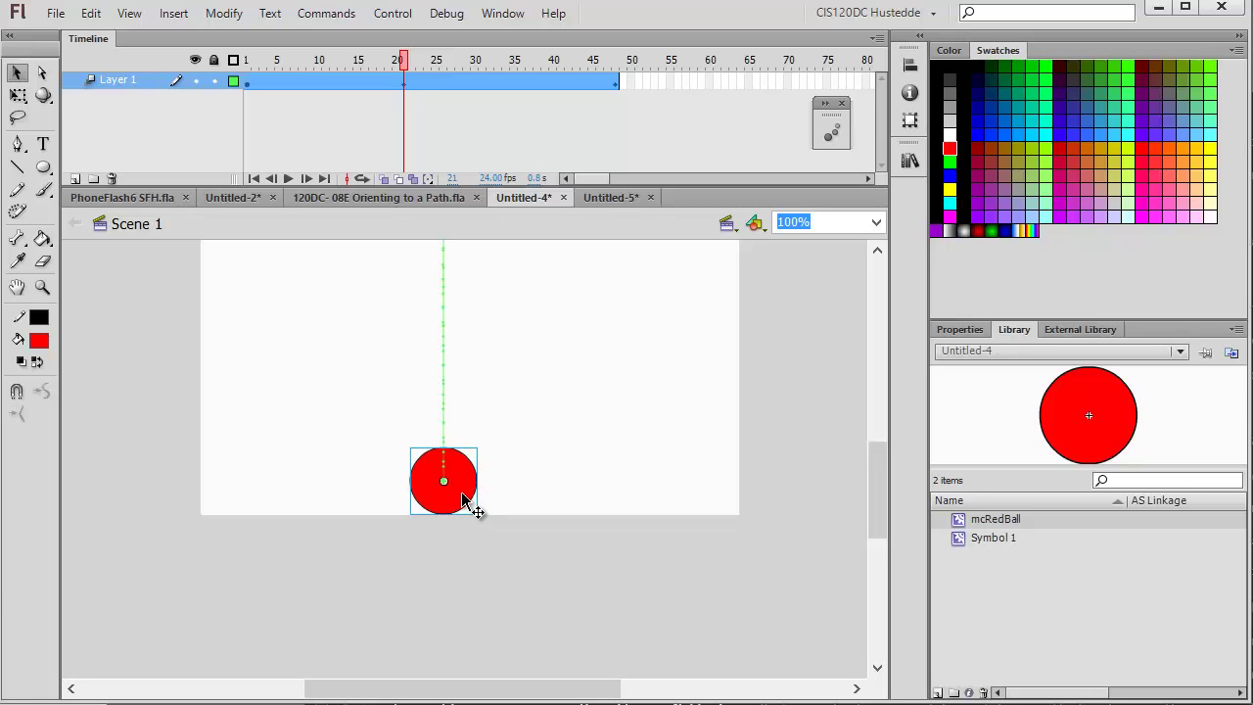
drag(877, 529, 894, 447)
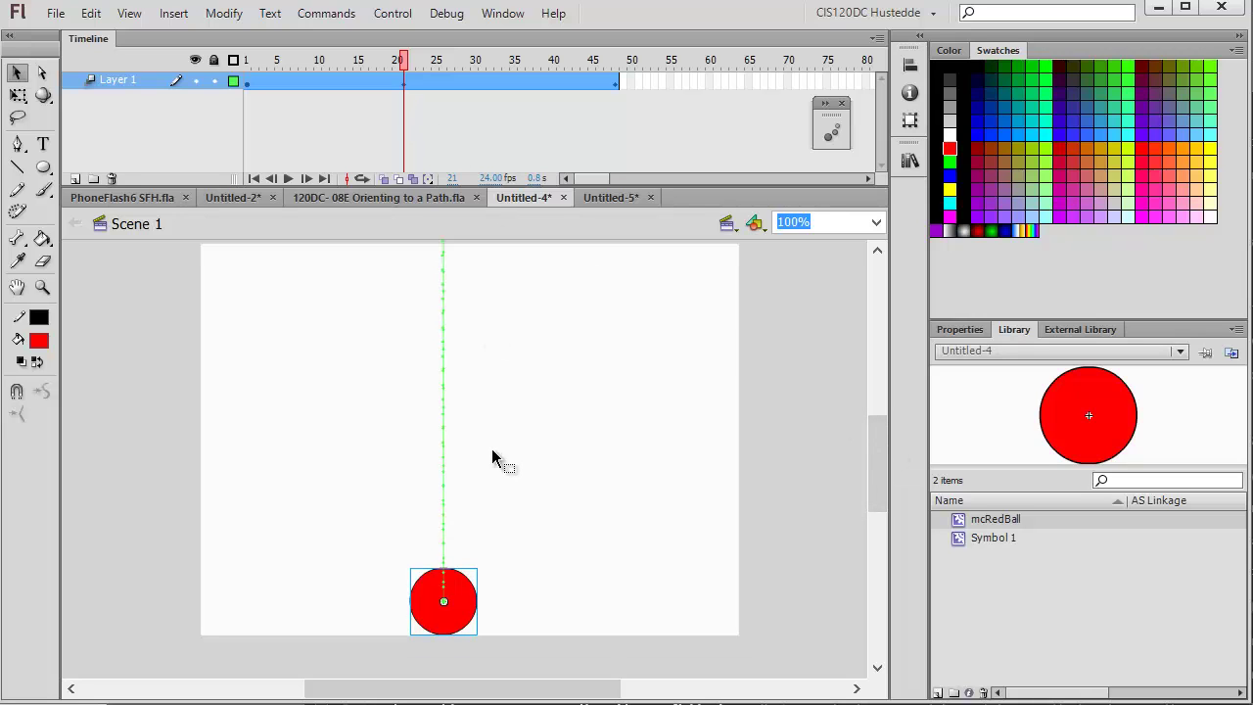
Step: Select the ball's tween at frame 21 and open the Motion Editor, placed clear of the ball on the stage
mouse_move(401, 71)
mouse_down()
mouse_move(271, 65)
mouse_move(411, 66)
mouse_up()
drag(625, 115, 410, 101)
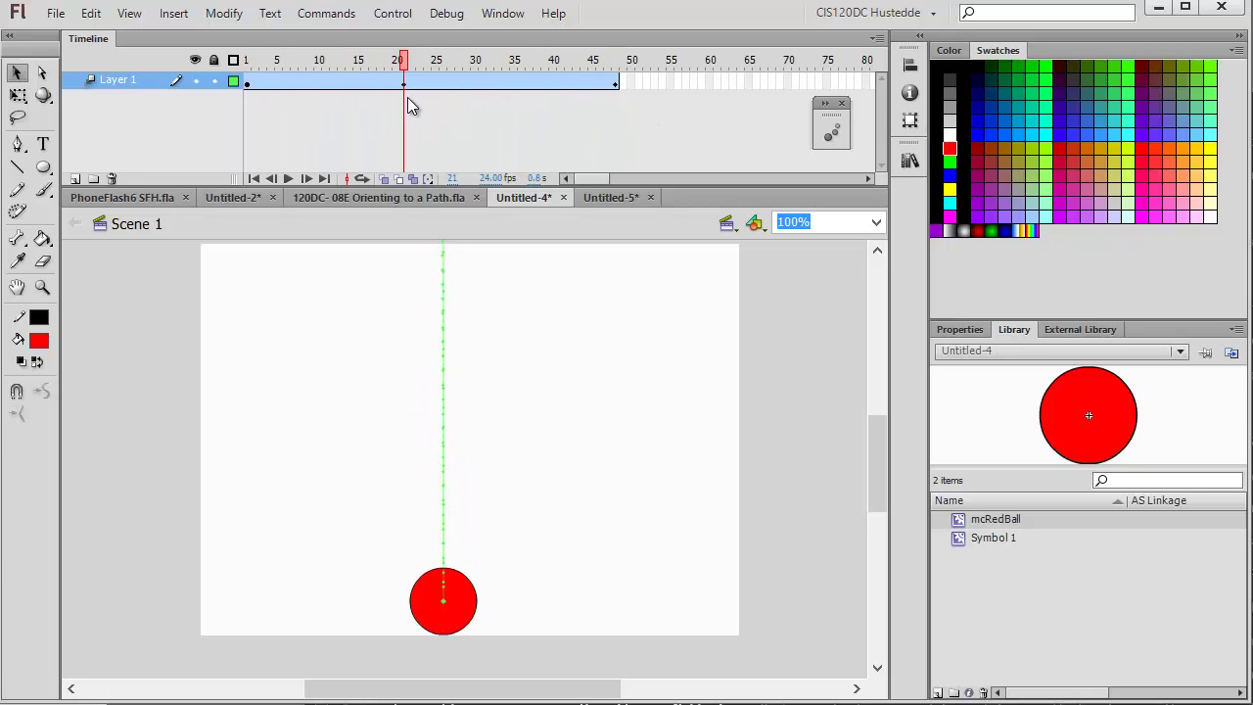
click(408, 84)
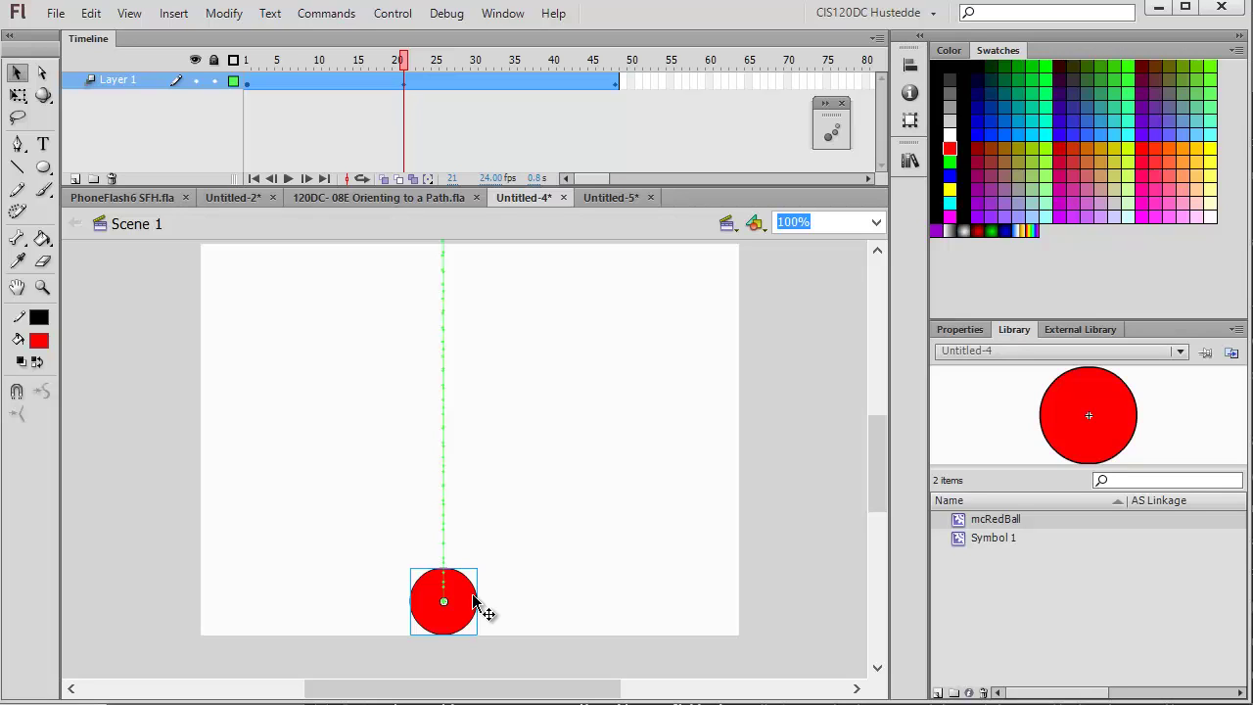
click(499, 14)
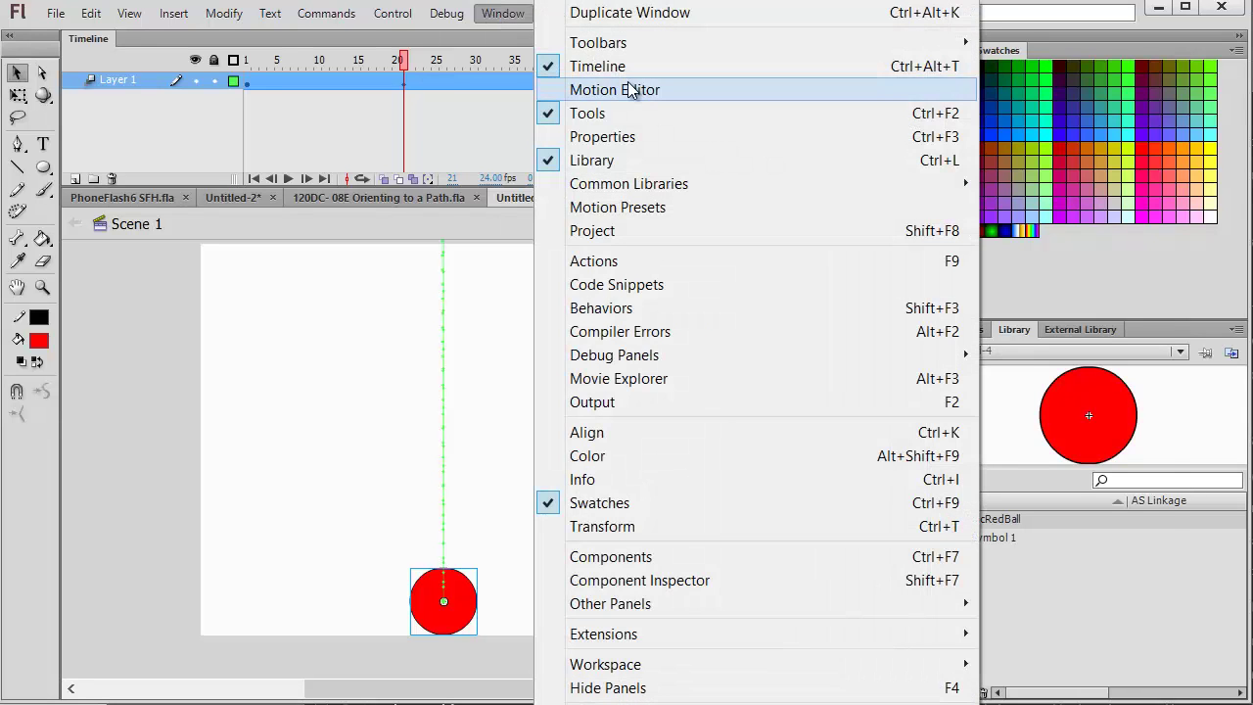
click(632, 88)
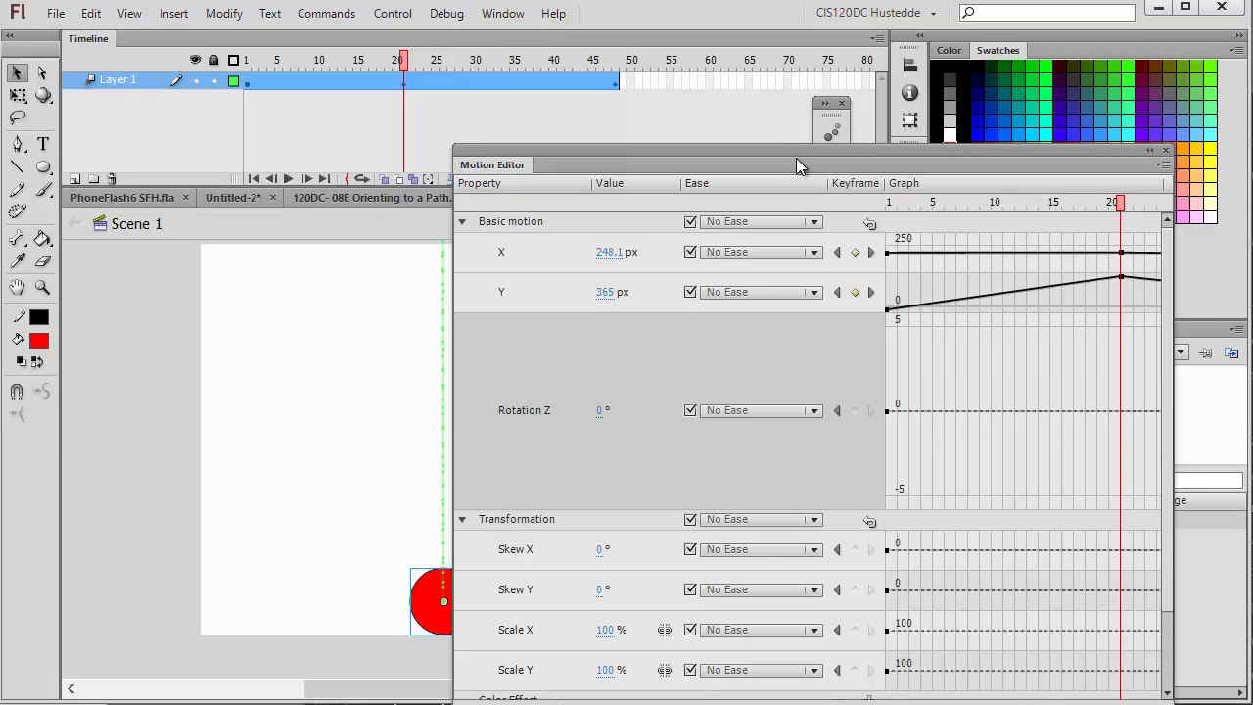
drag(799, 163, 852, 74)
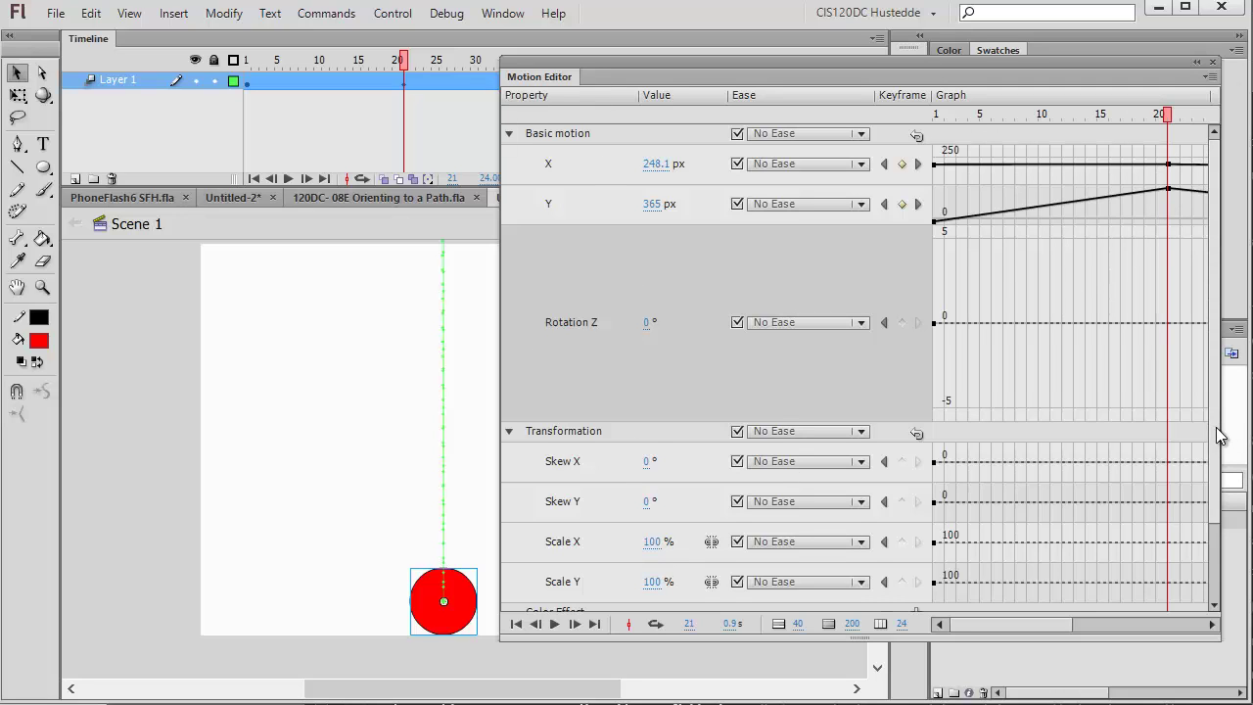
drag(1220, 436, 1229, 290)
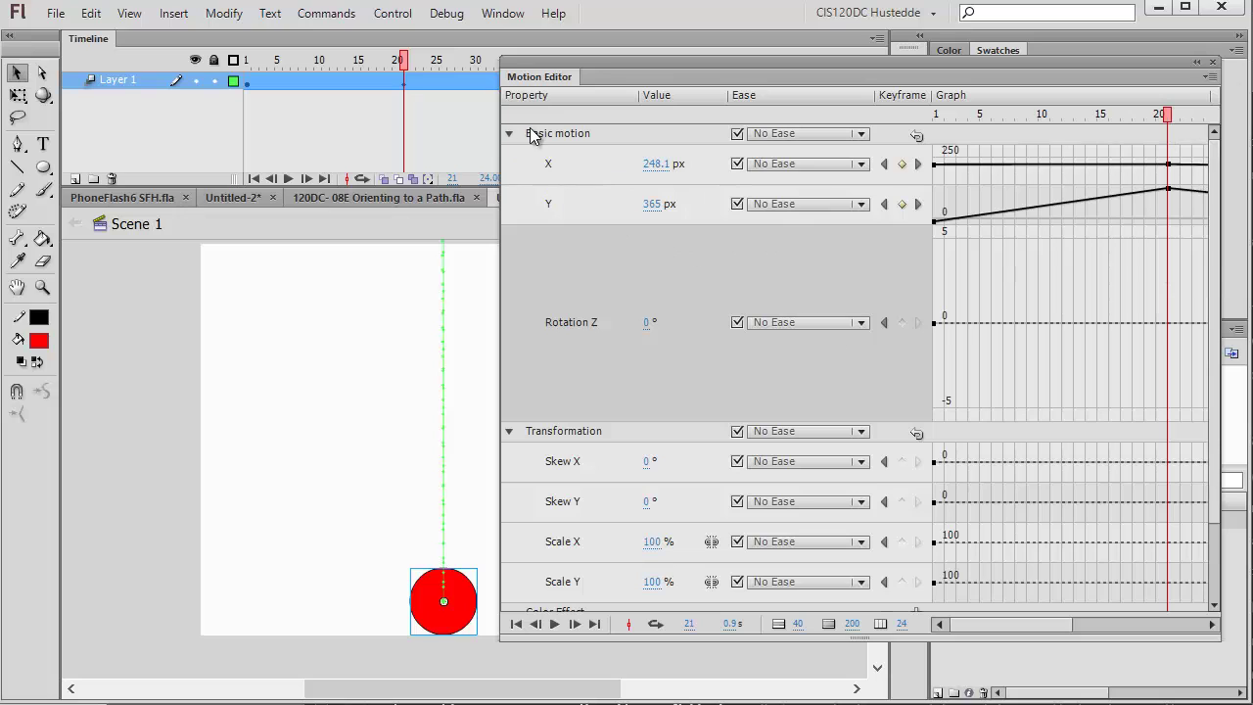
drag(1024, 630, 982, 692)
Step: At frame 23, set the ball's Y position to 366 px
drag(409, 62, 421, 65)
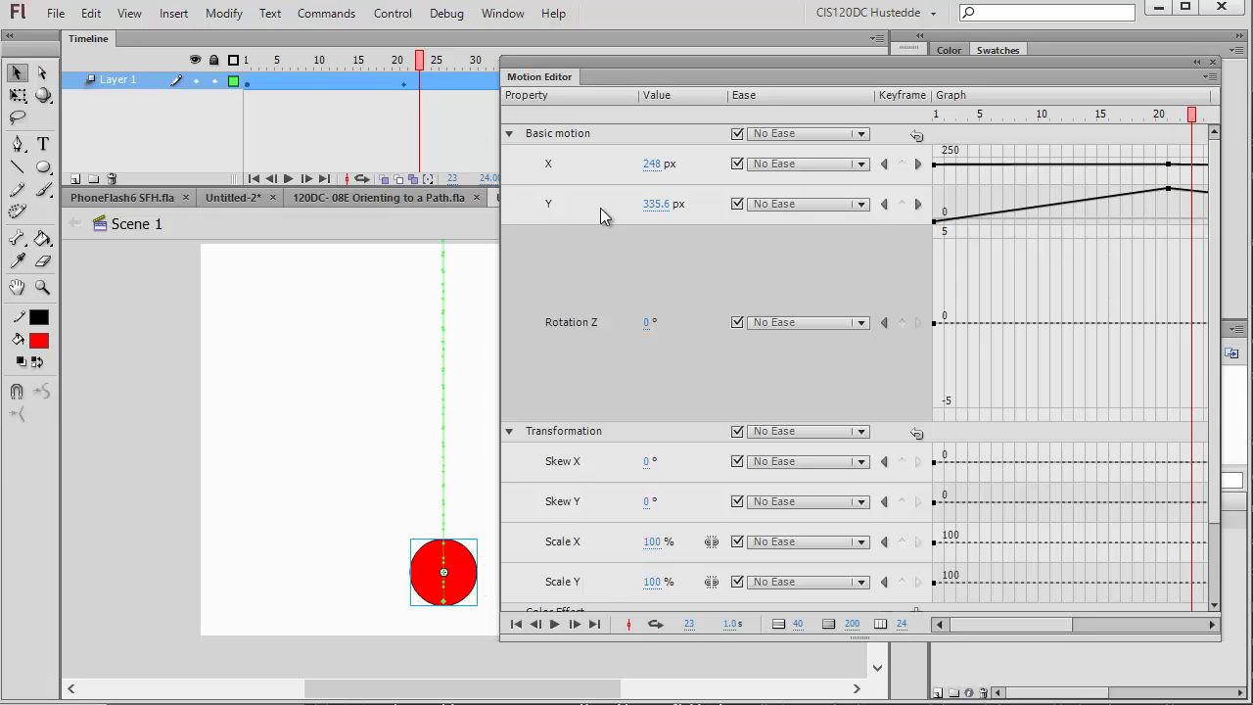
click(659, 199)
click(654, 283)
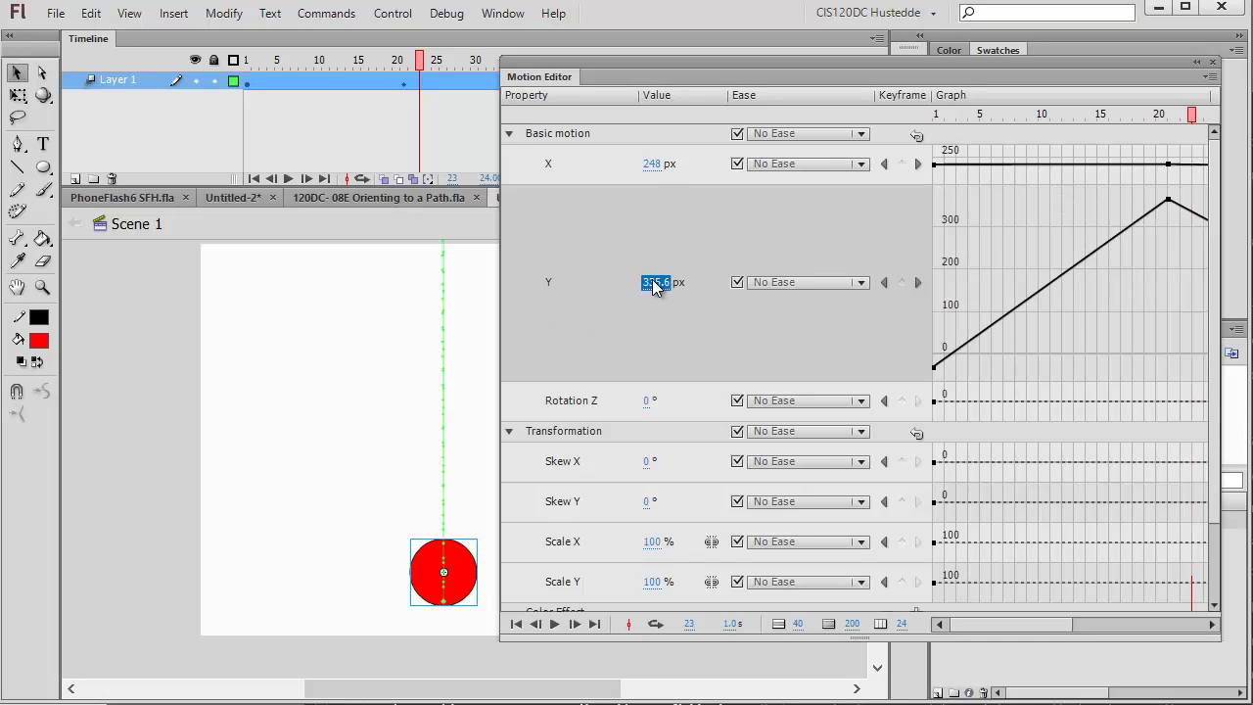
text(347)
key(Return)
drag(668, 282, 685, 281)
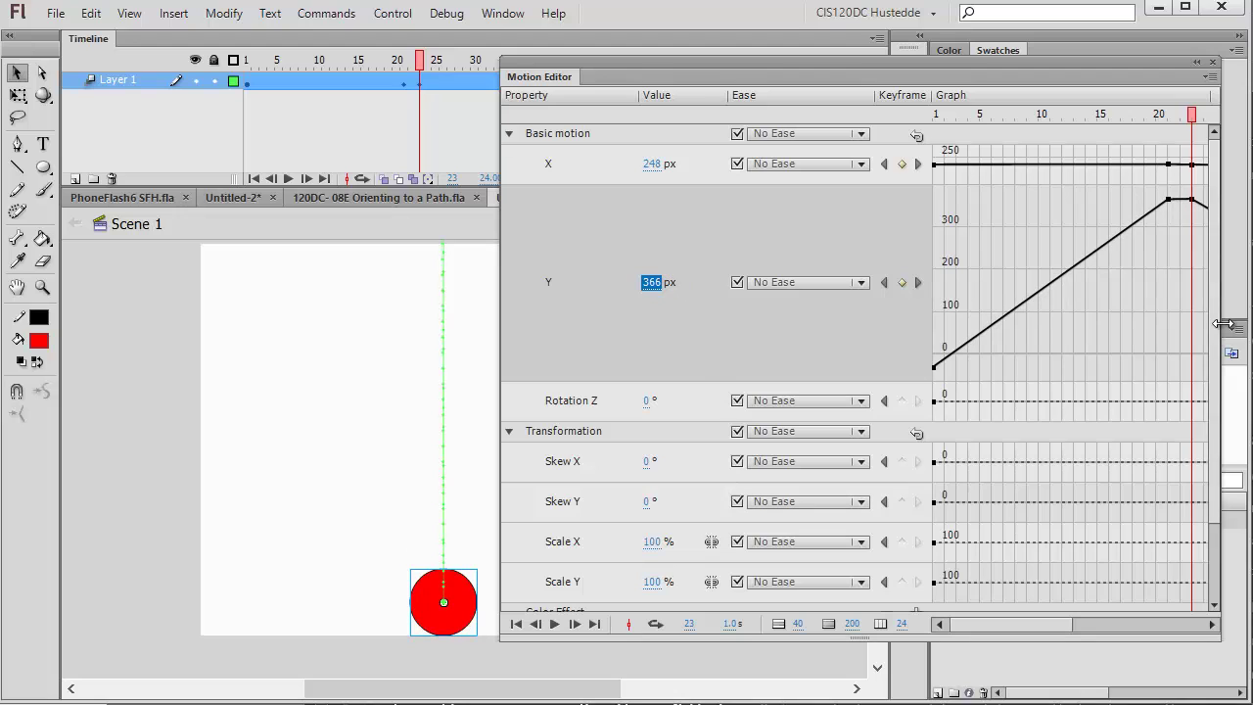
Step: Squash the ball at frame 23 with Scale X 118% and Scale Y 81%, and lower it to Y 372 px
scroll(1218, 322, down, 3)
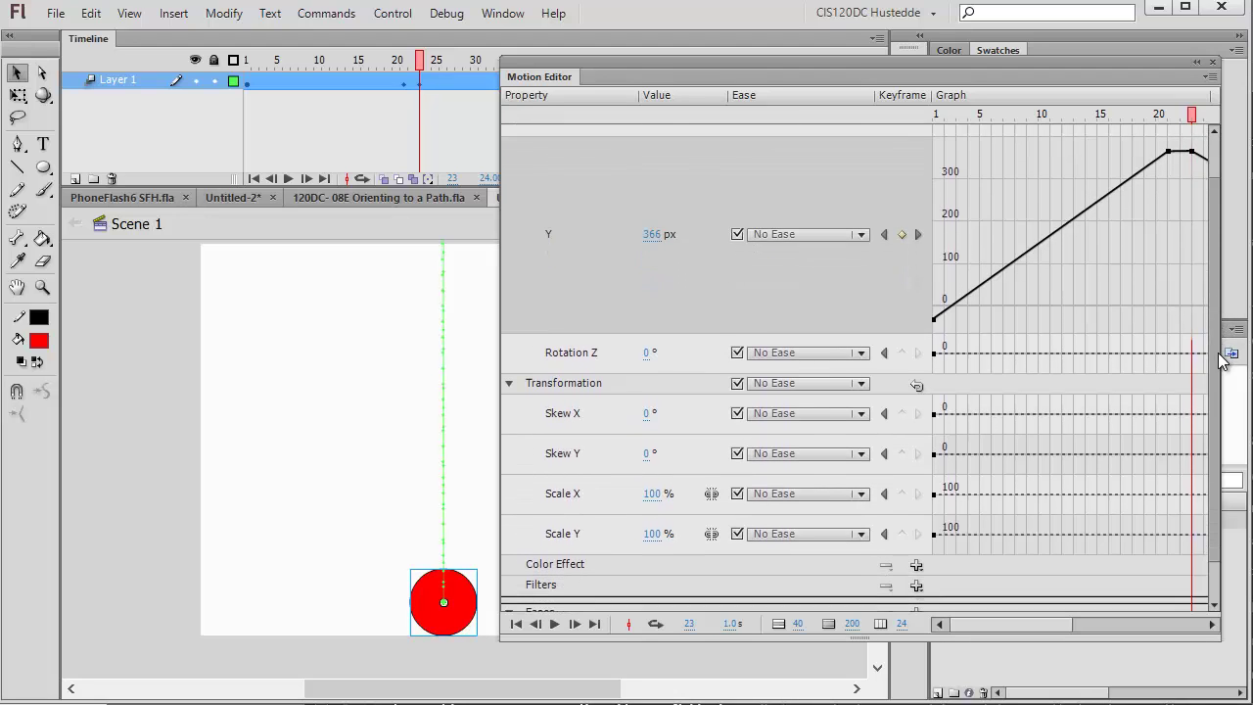
drag(657, 450, 673, 448)
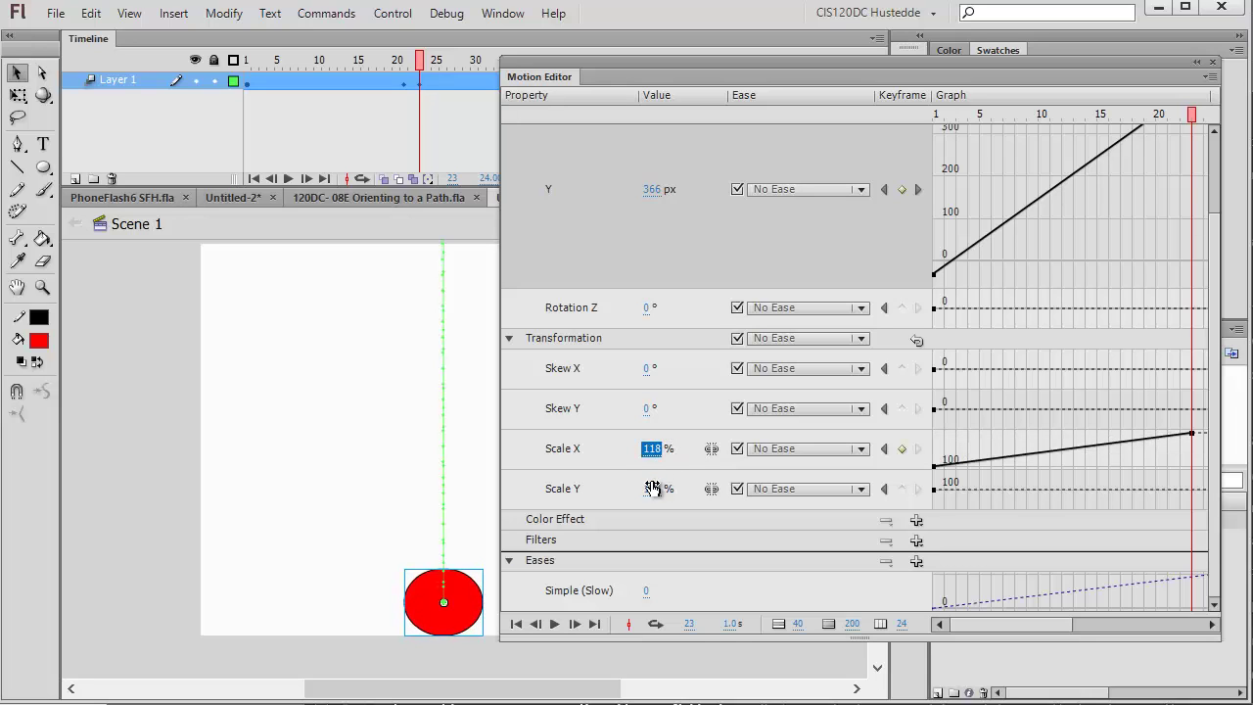
click(652, 488)
drag(652, 488, 635, 487)
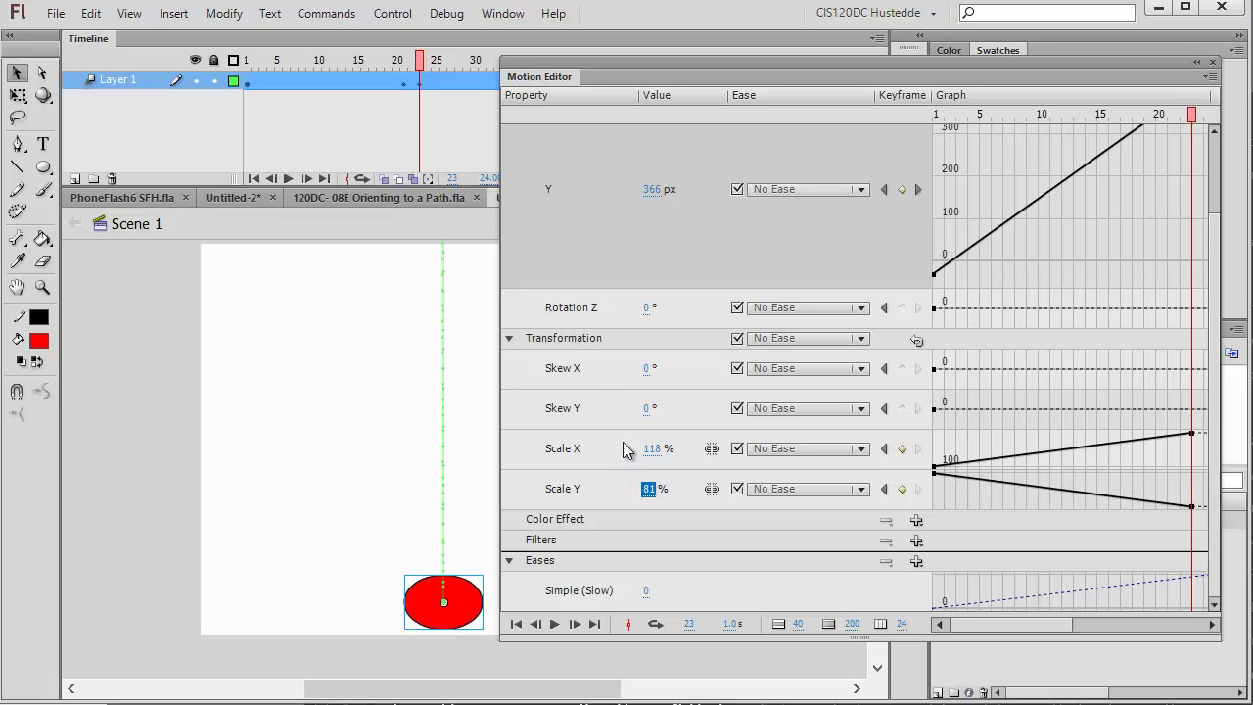
drag(660, 193, 668, 199)
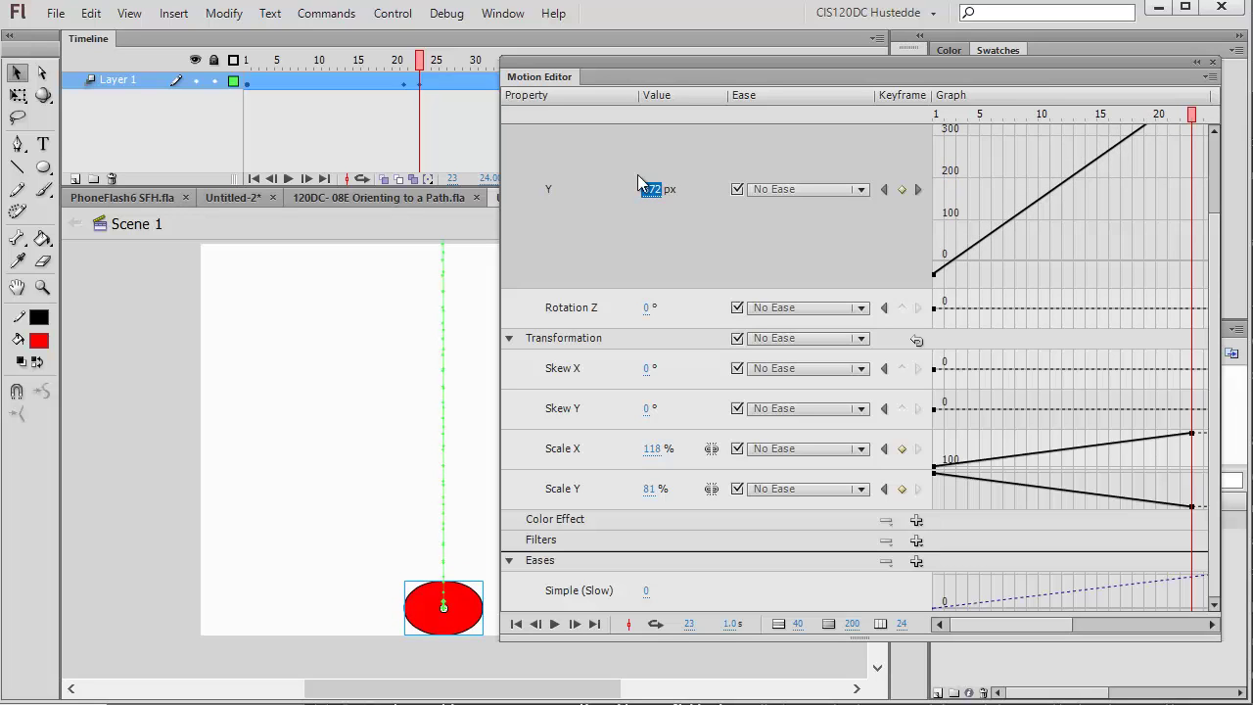
Step: At frame 21, set the ball's Scale X and Scale Y to 100%
drag(421, 61, 403, 64)
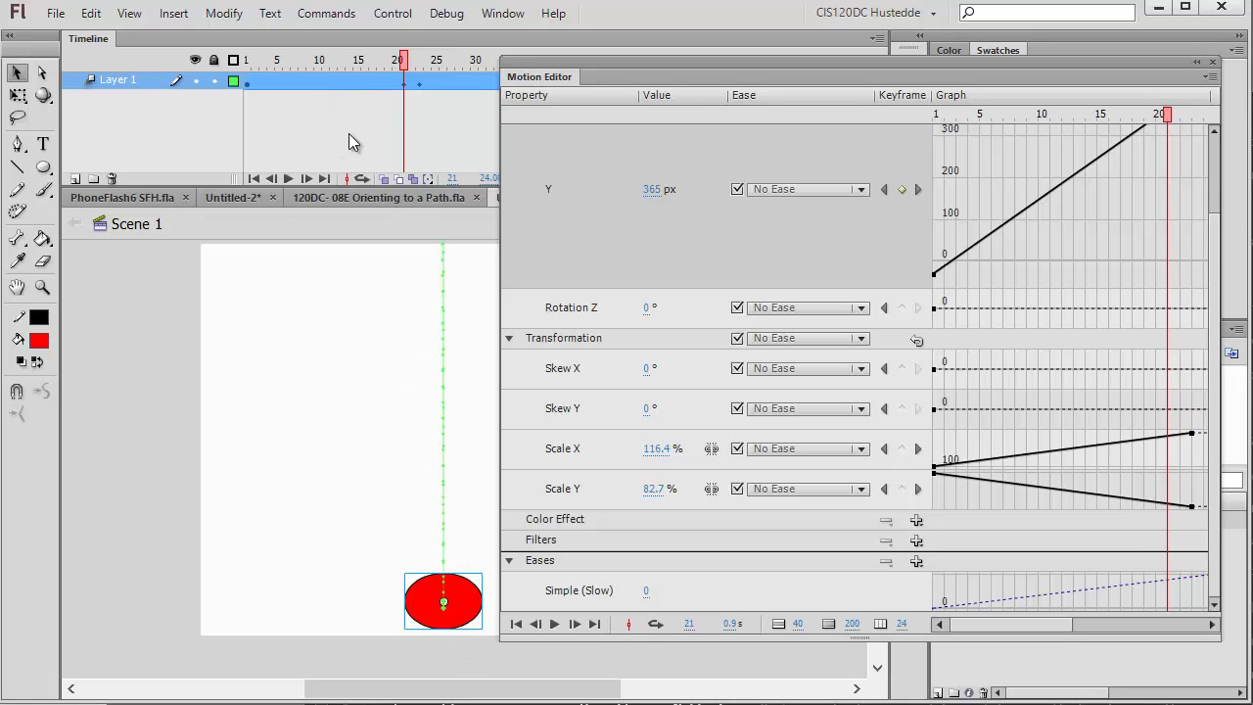
click(658, 449)
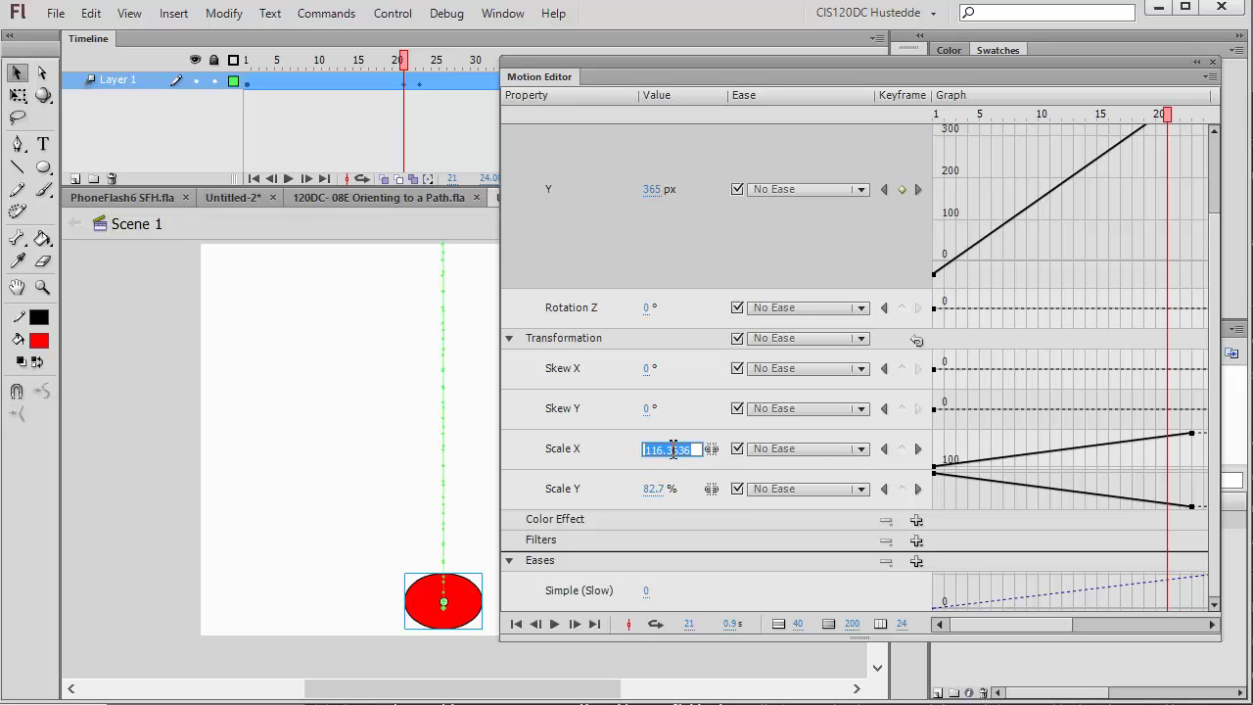
text(100)
click(656, 486)
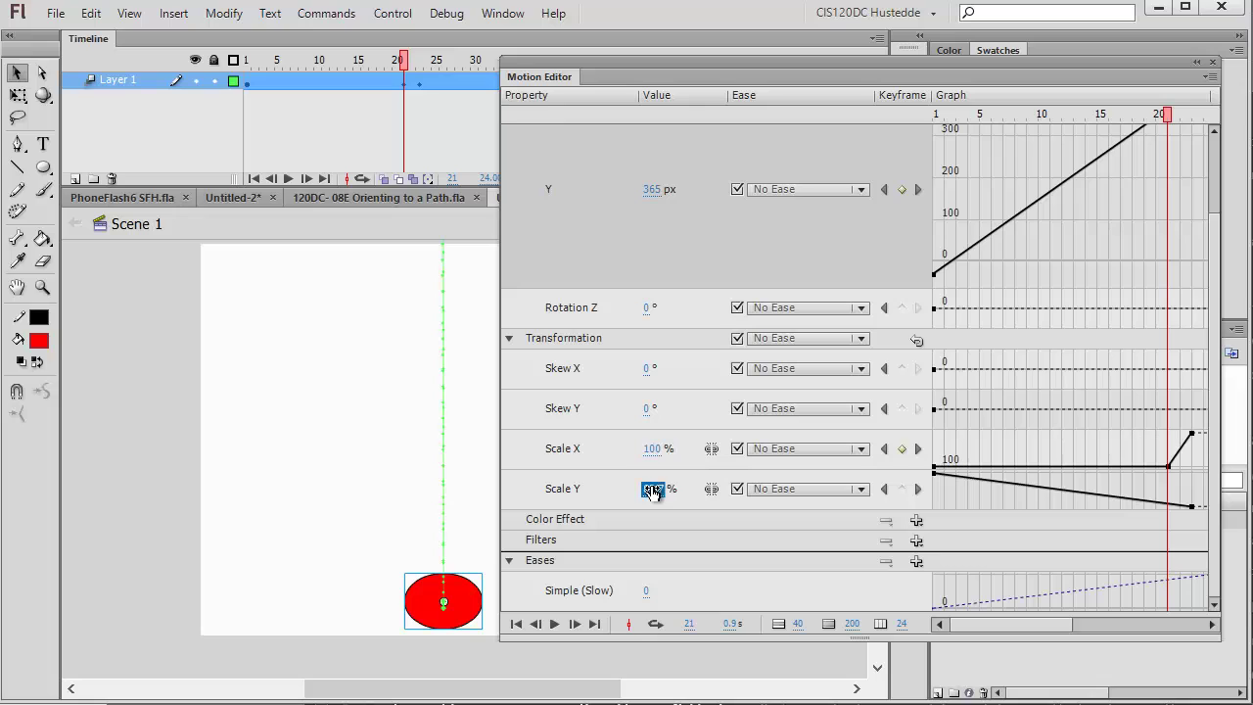
text(1)
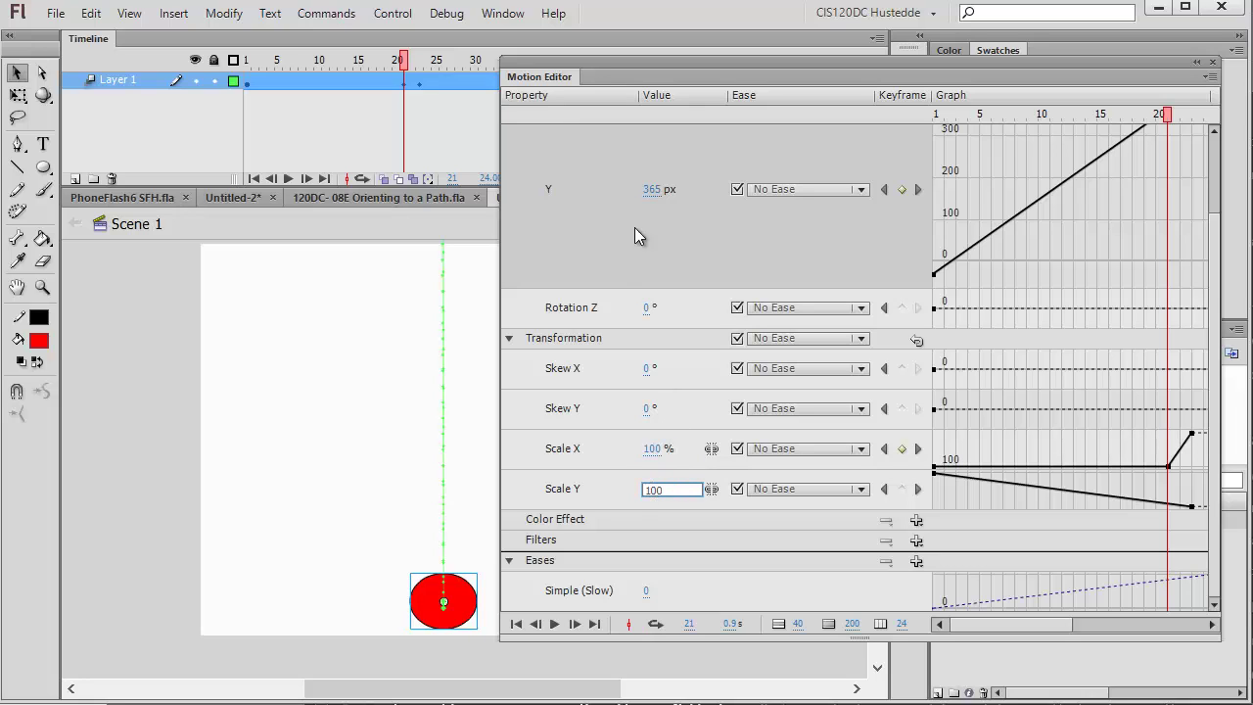
text(00)
click(655, 190)
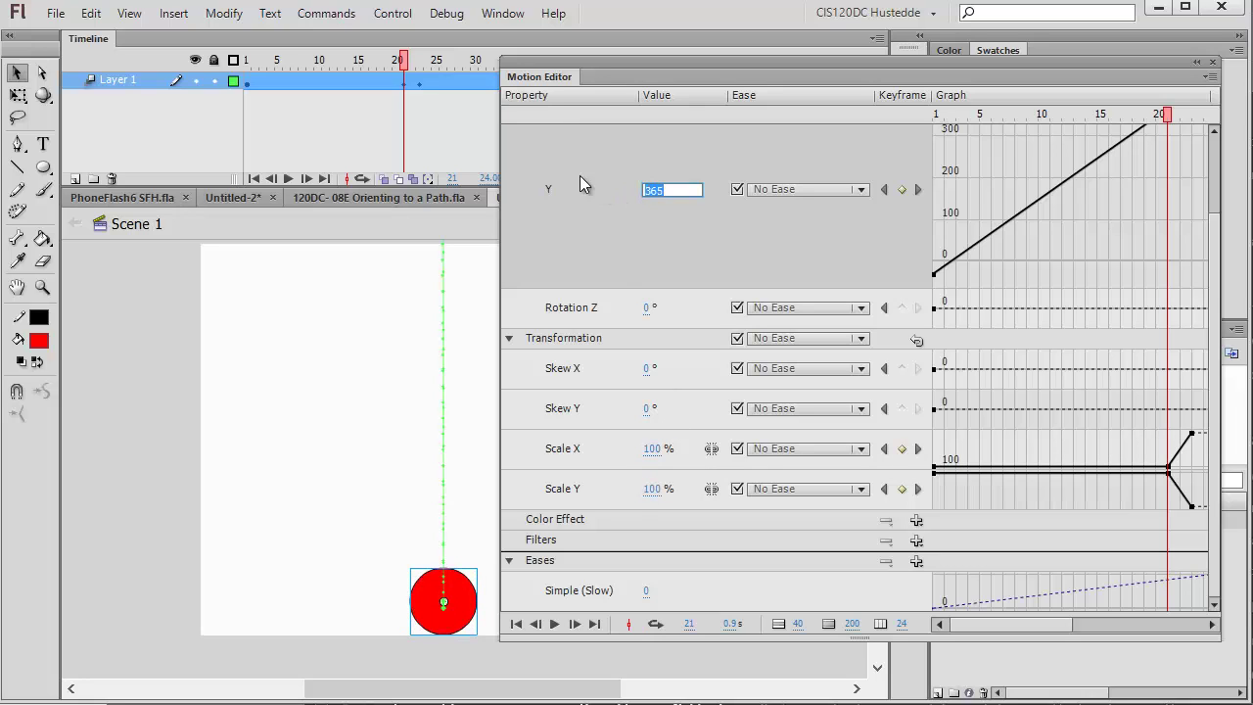
click(403, 77)
Step: At frame 25, stretch the ball with Scale X 88% and Scale Y 114%, and set its Y position to 362 px
mouse_move(409, 76)
mouse_down()
mouse_move(428, 68)
mouse_move(409, 78)
mouse_up()
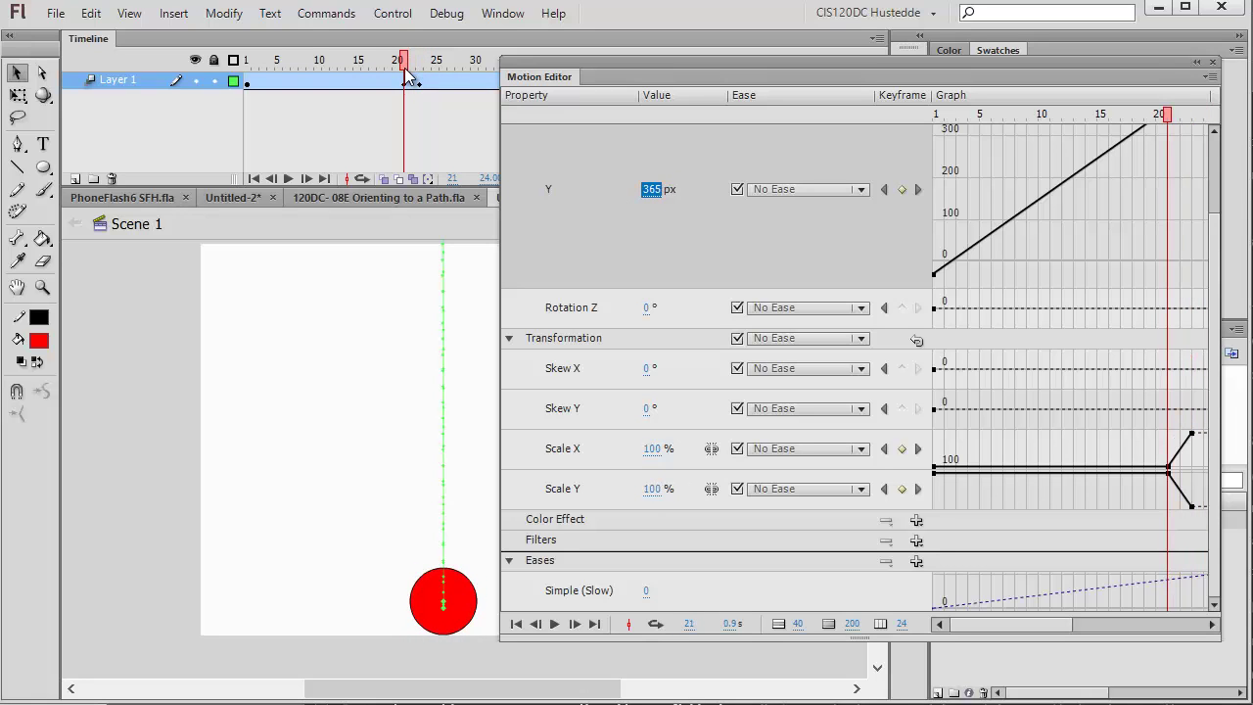
click(413, 77)
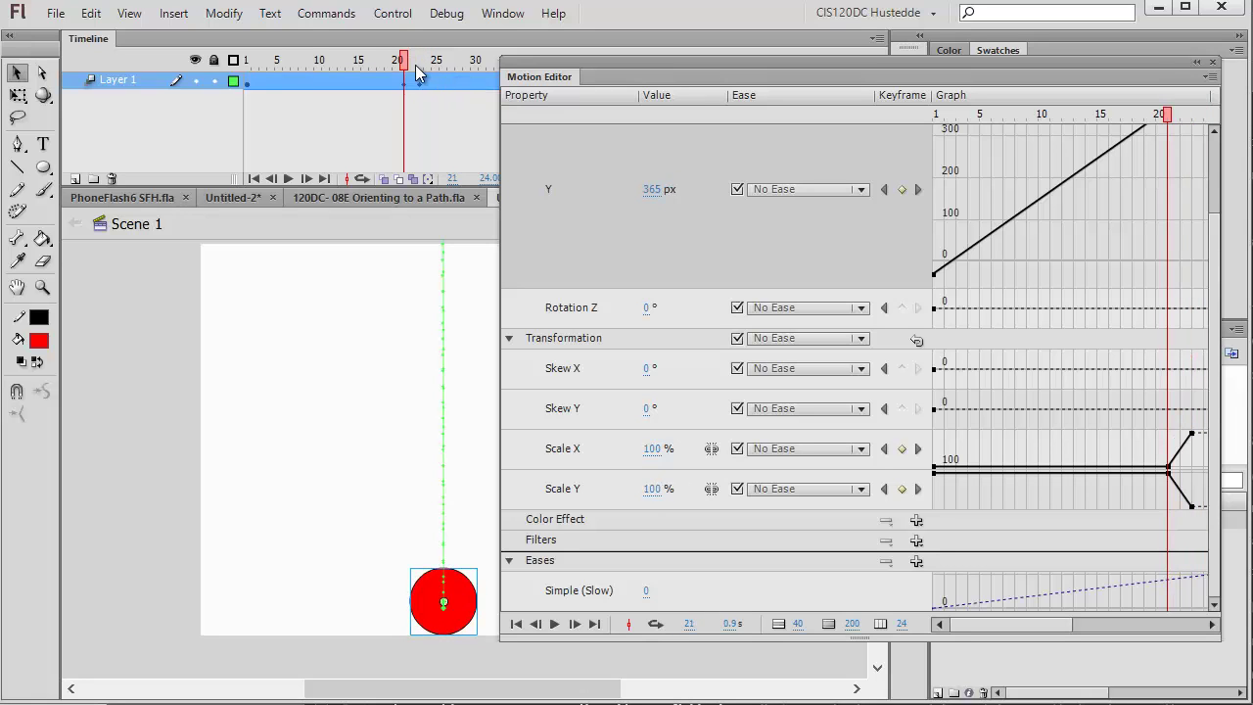
drag(409, 66, 443, 66)
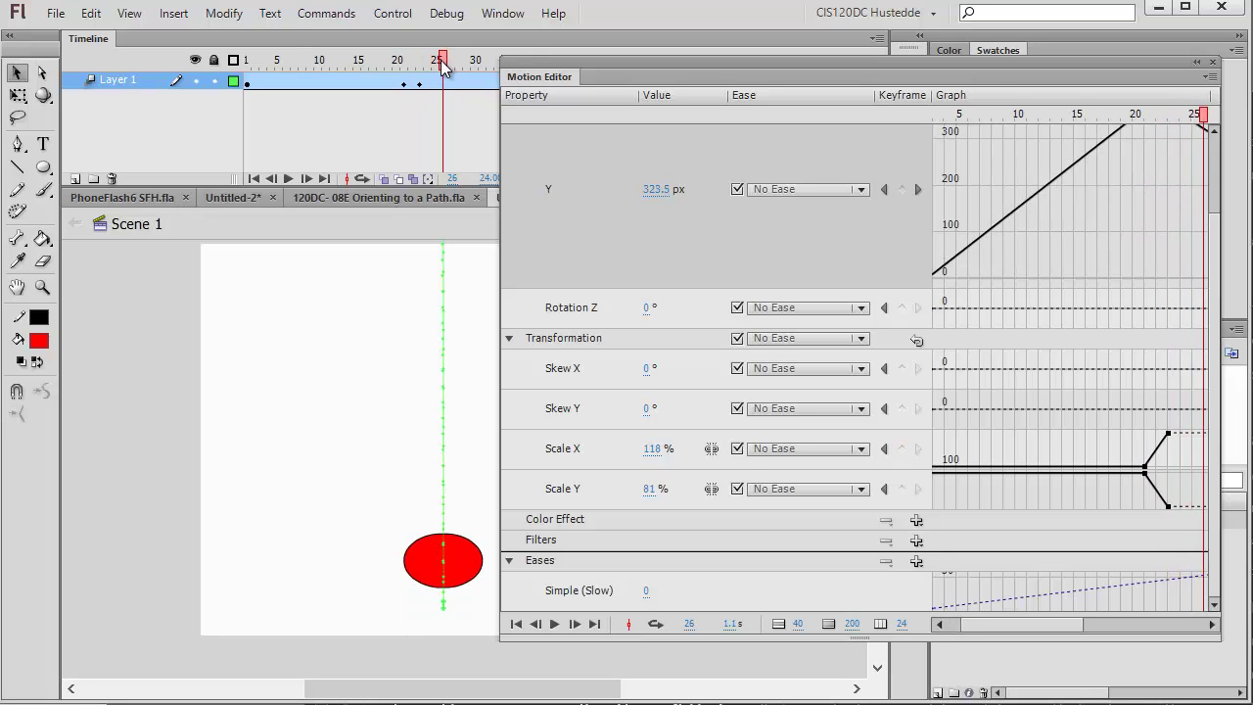
click(442, 67)
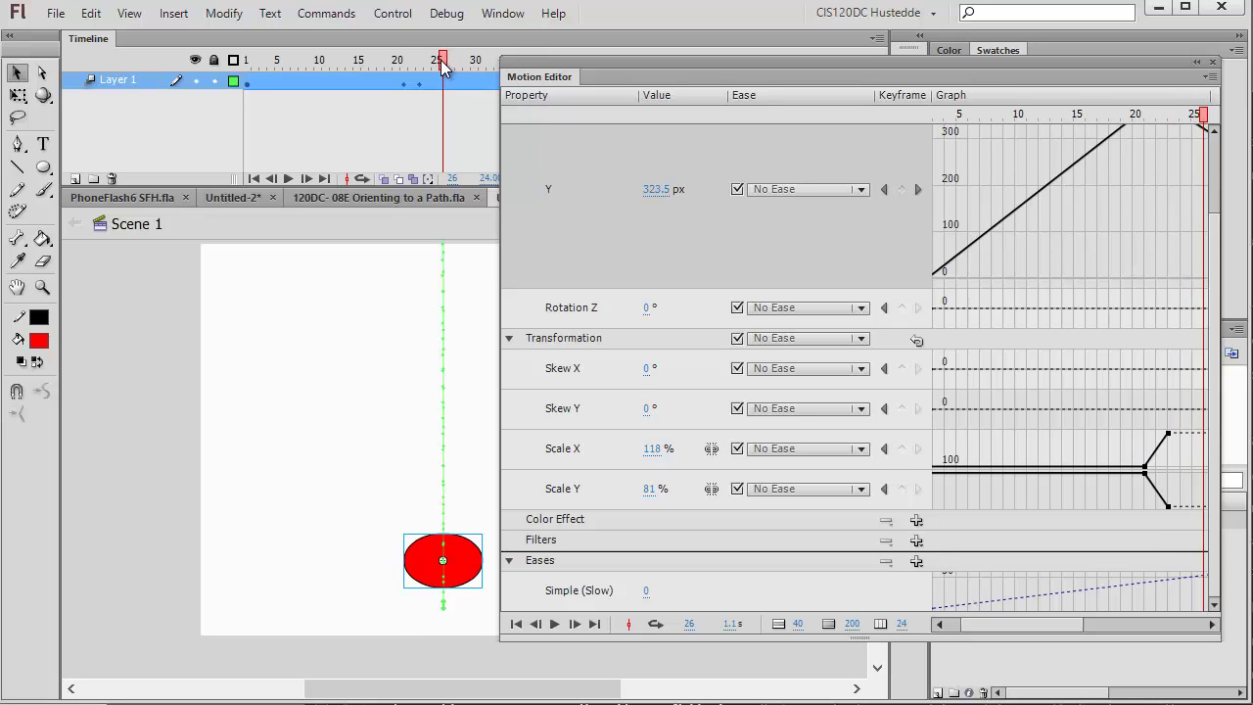
click(437, 64)
click(443, 80)
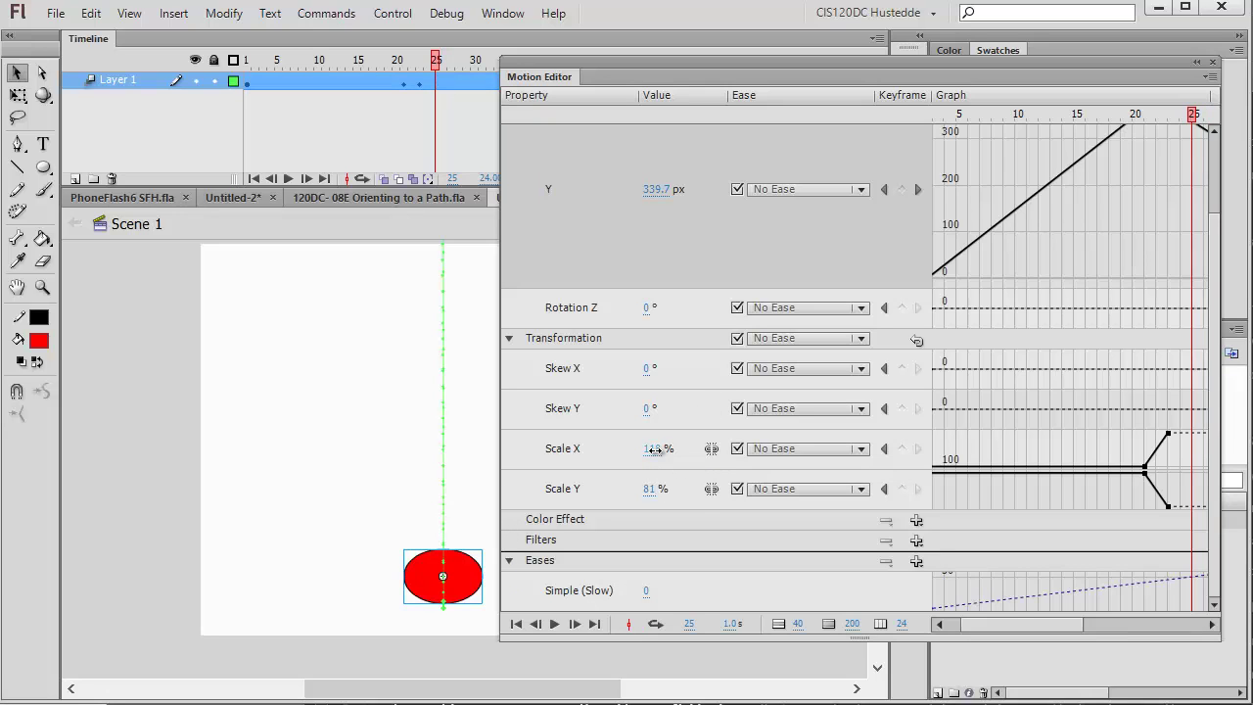
drag(651, 449, 682, 488)
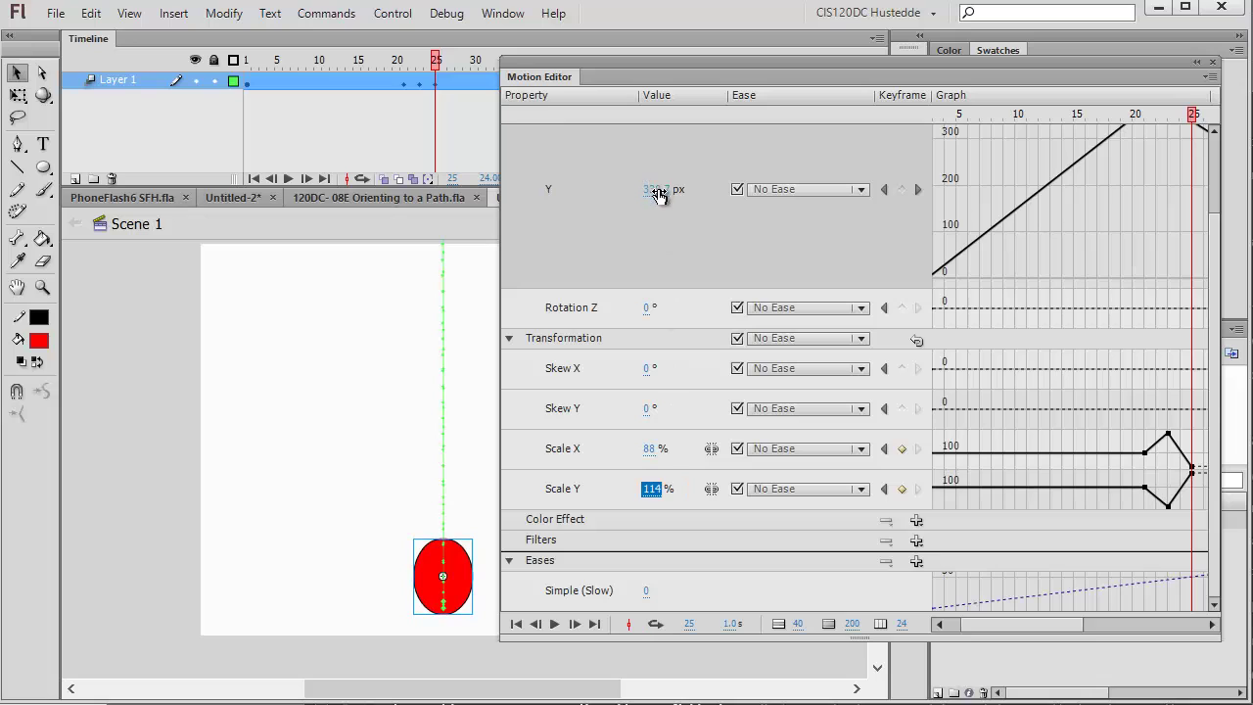
drag(659, 195, 686, 199)
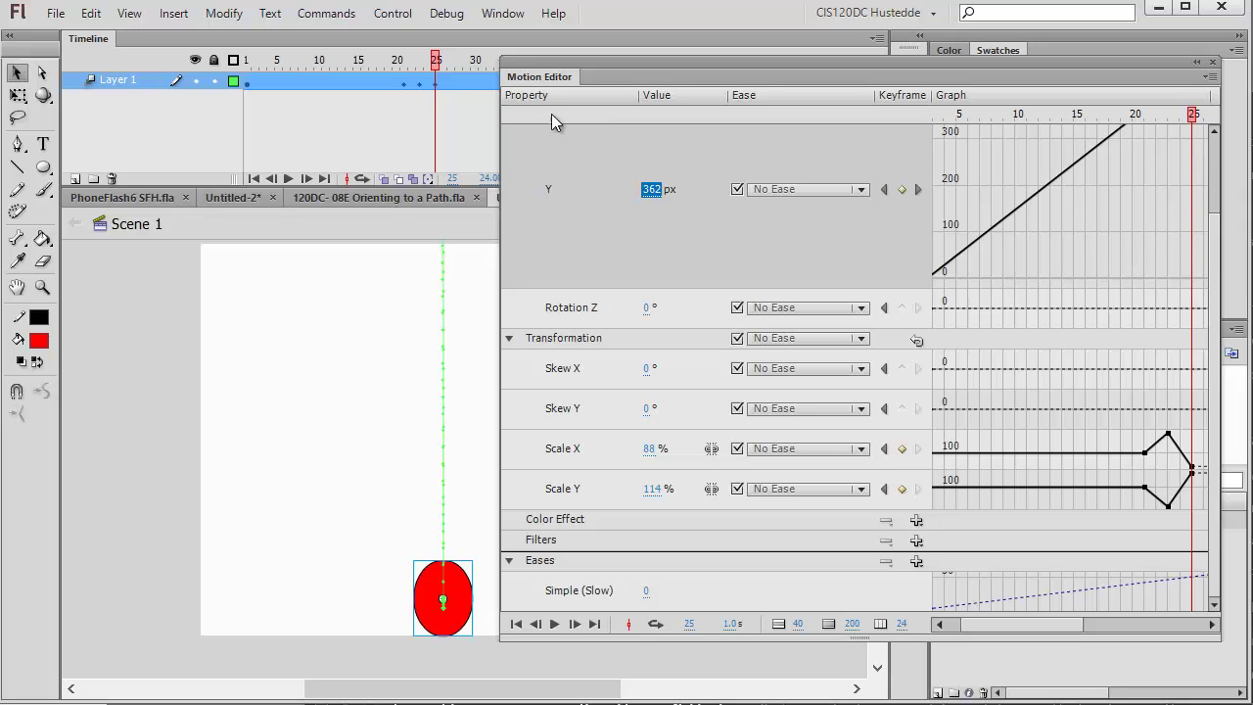
Step: At frame 27, return the ball to its round shape with Scale X and Scale Y at 100%
mouse_move(438, 63)
mouse_down()
mouse_move(385, 68)
mouse_move(440, 85)
mouse_up()
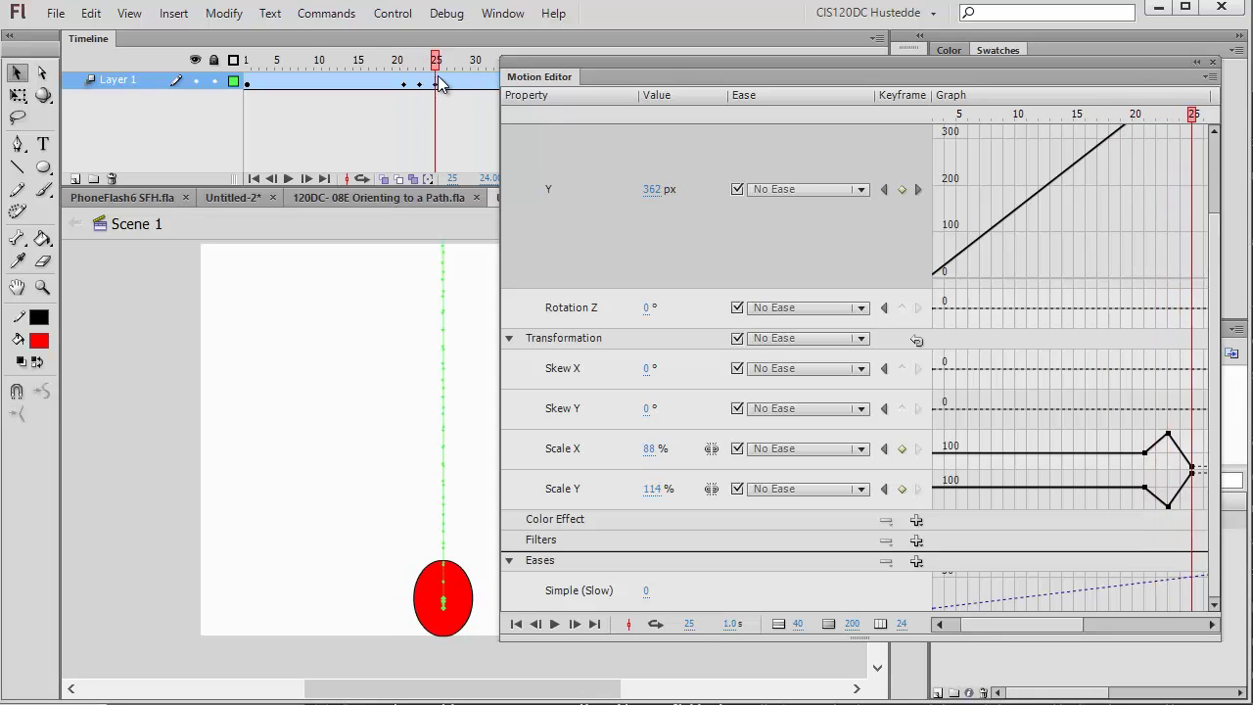
click(440, 85)
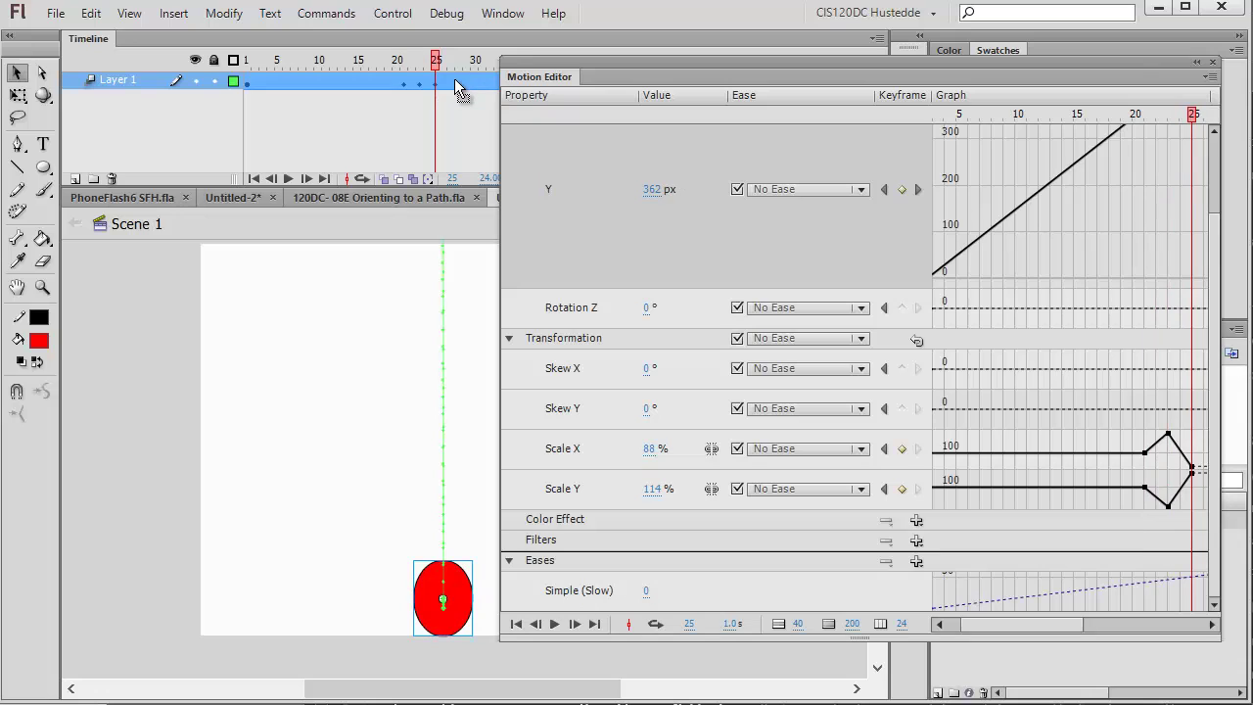
drag(436, 67, 451, 66)
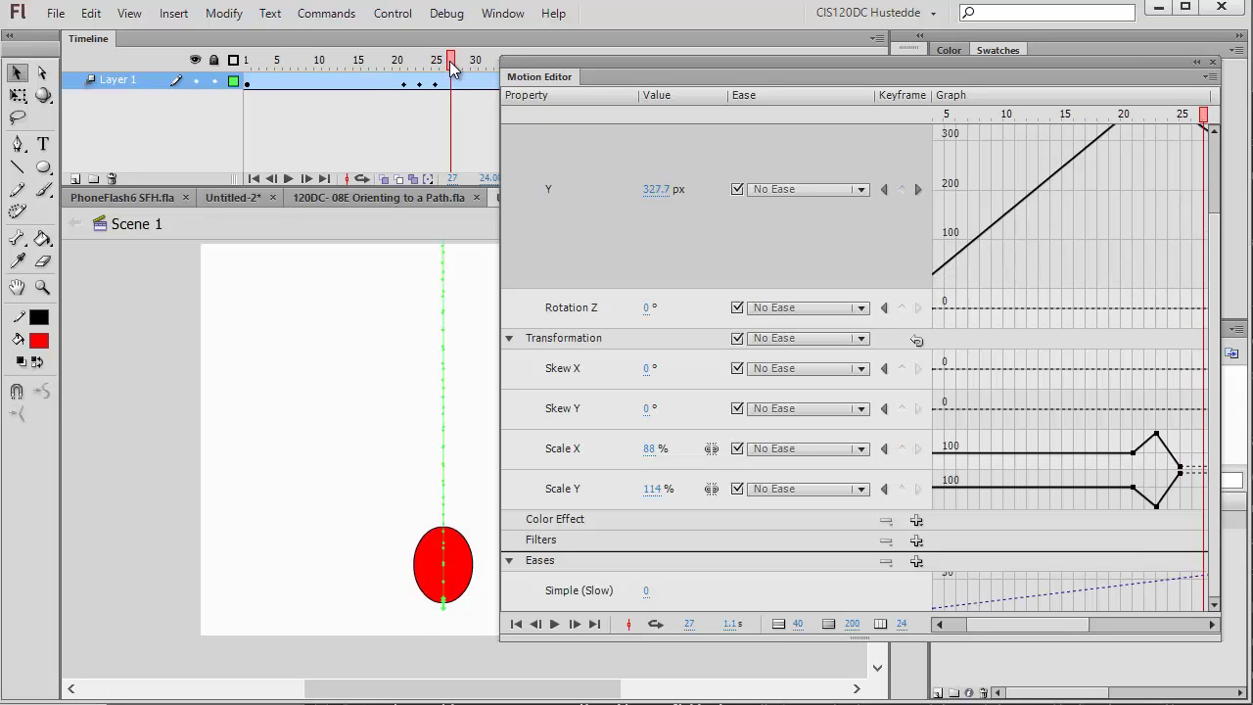
click(451, 66)
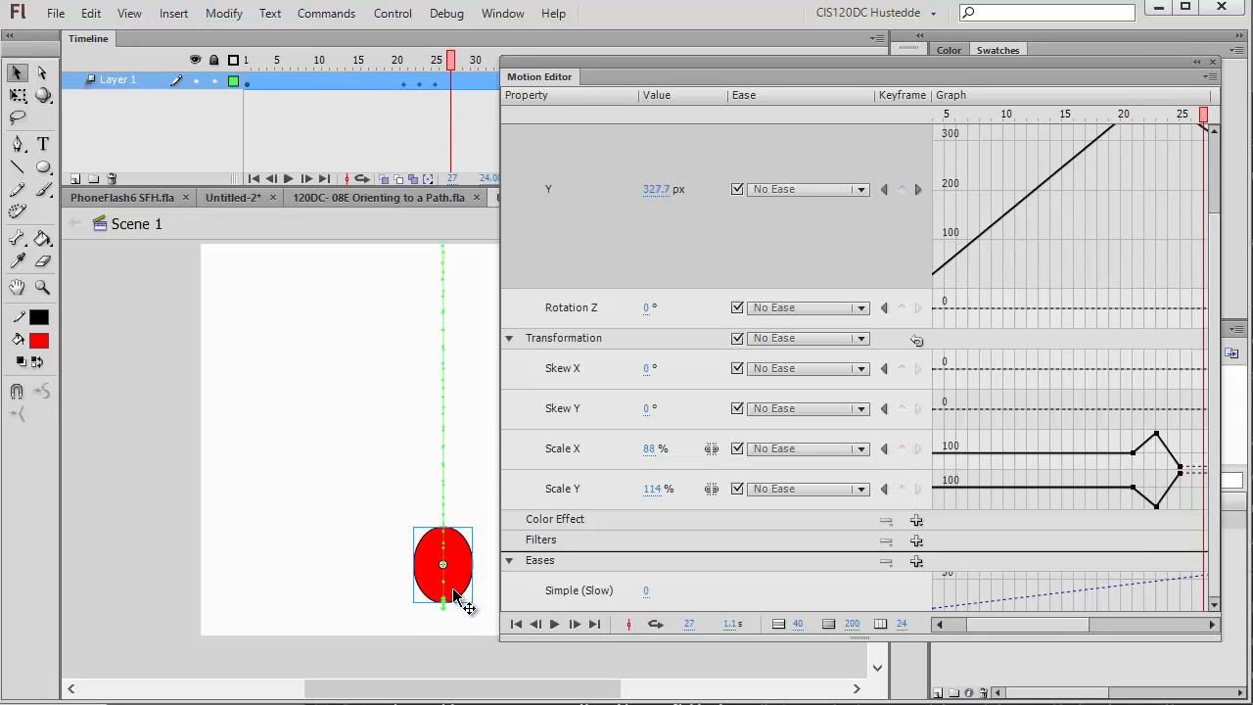
click(653, 450)
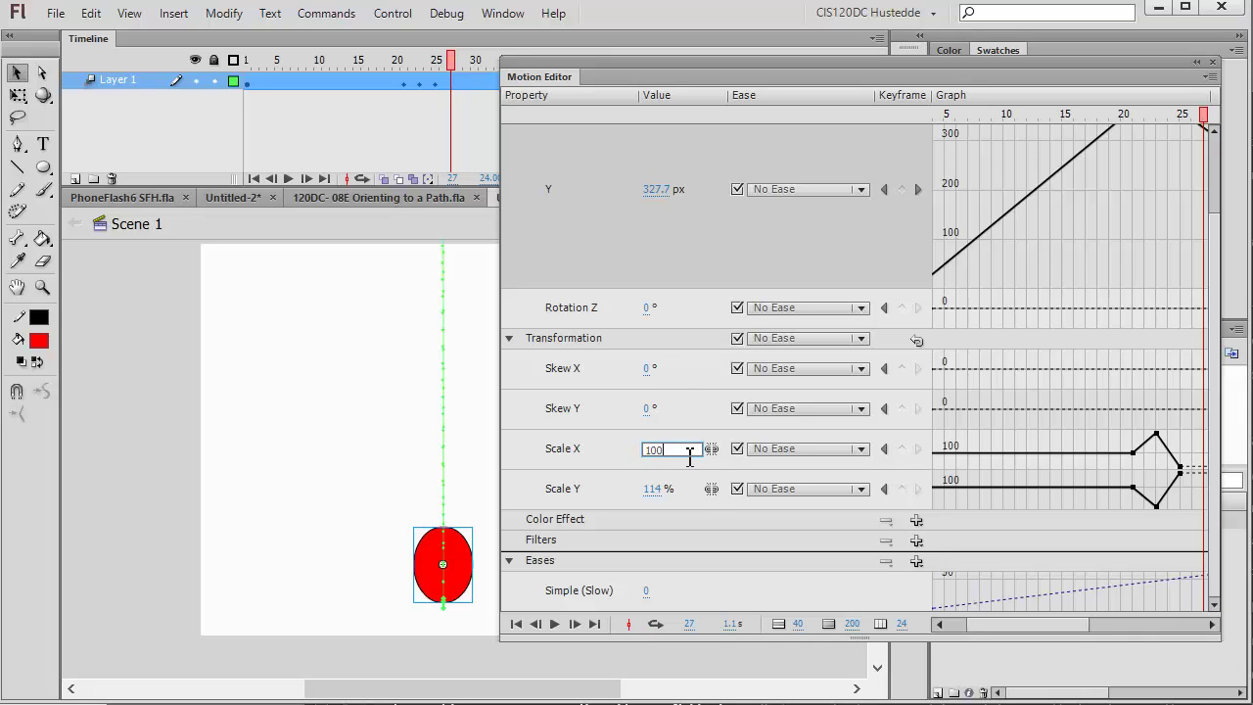
click(652, 488)
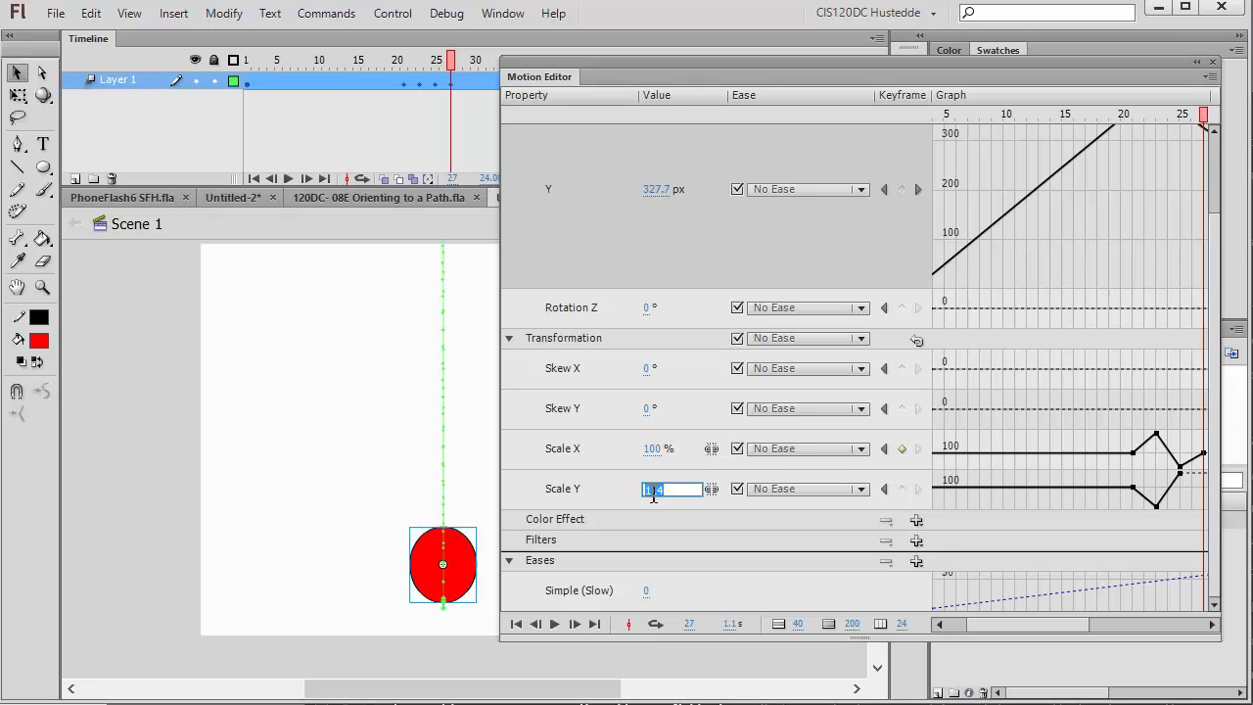
click(467, 411)
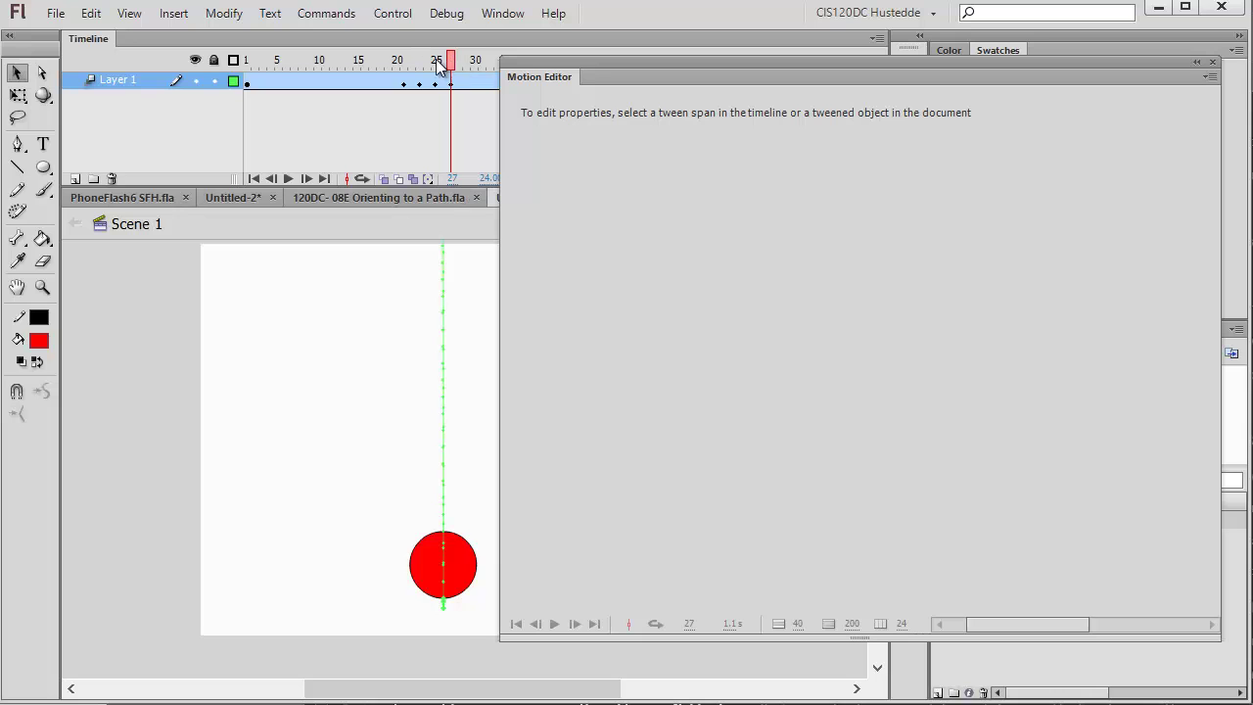
Step: Test the movie in Flash Professional, close the preview, and move the collapsed Motion Editor off the timeline frames
drag(449, 61, 534, 98)
click(465, 599)
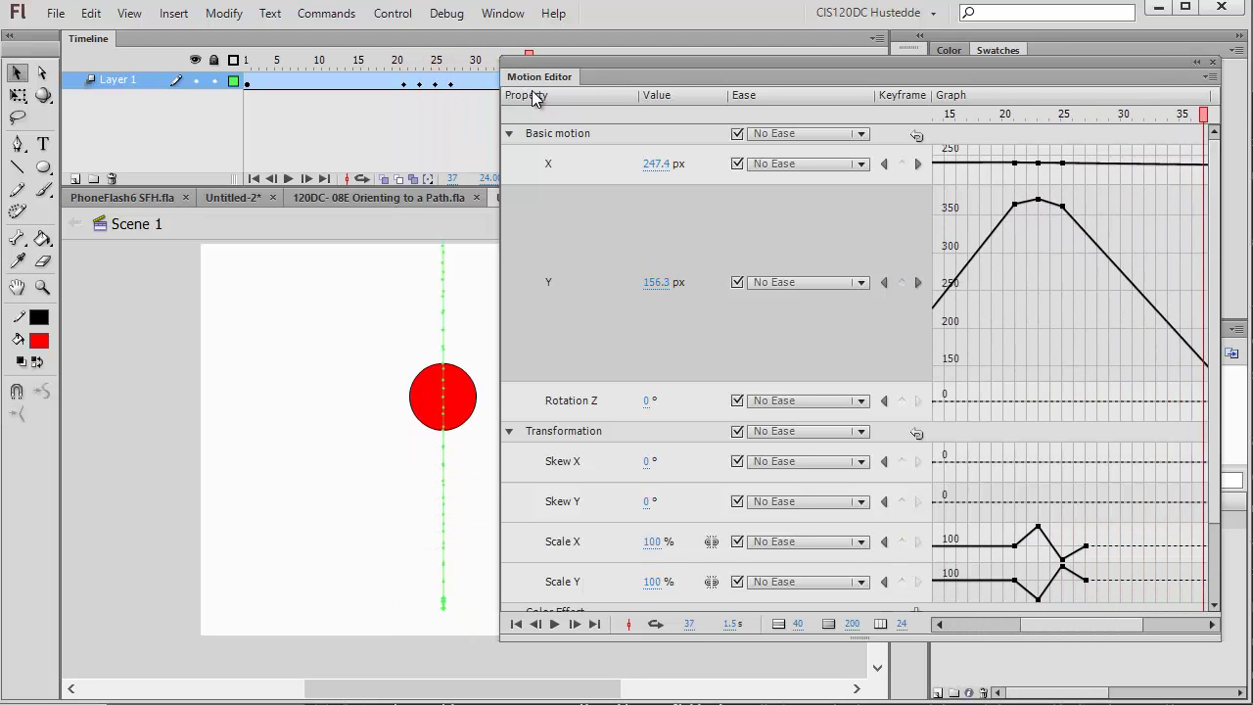
click(1196, 61)
click(395, 15)
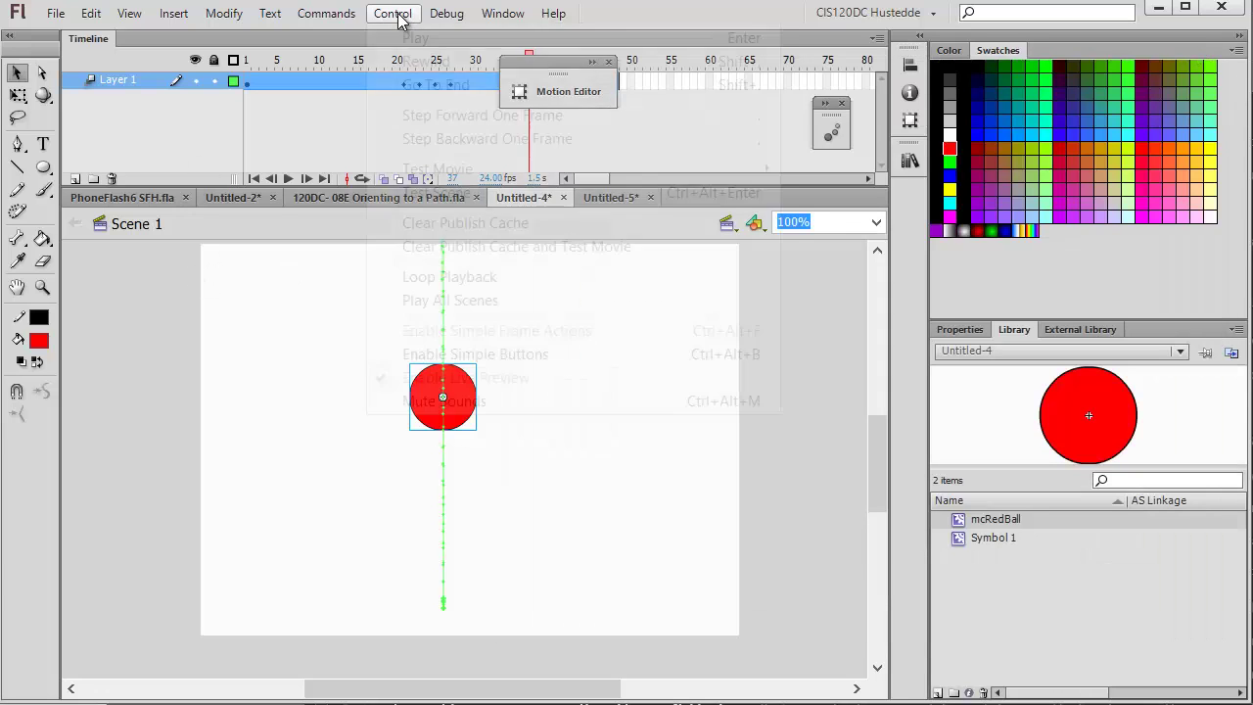
mouse_move(460, 172)
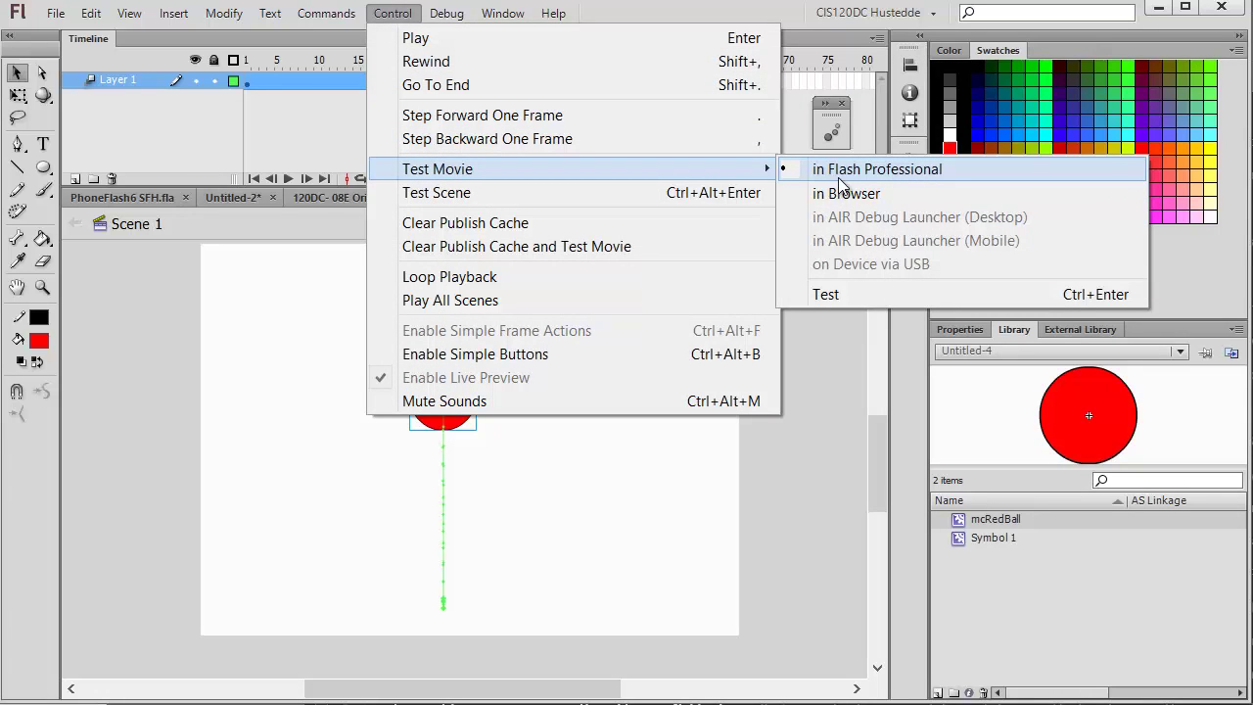
click(844, 172)
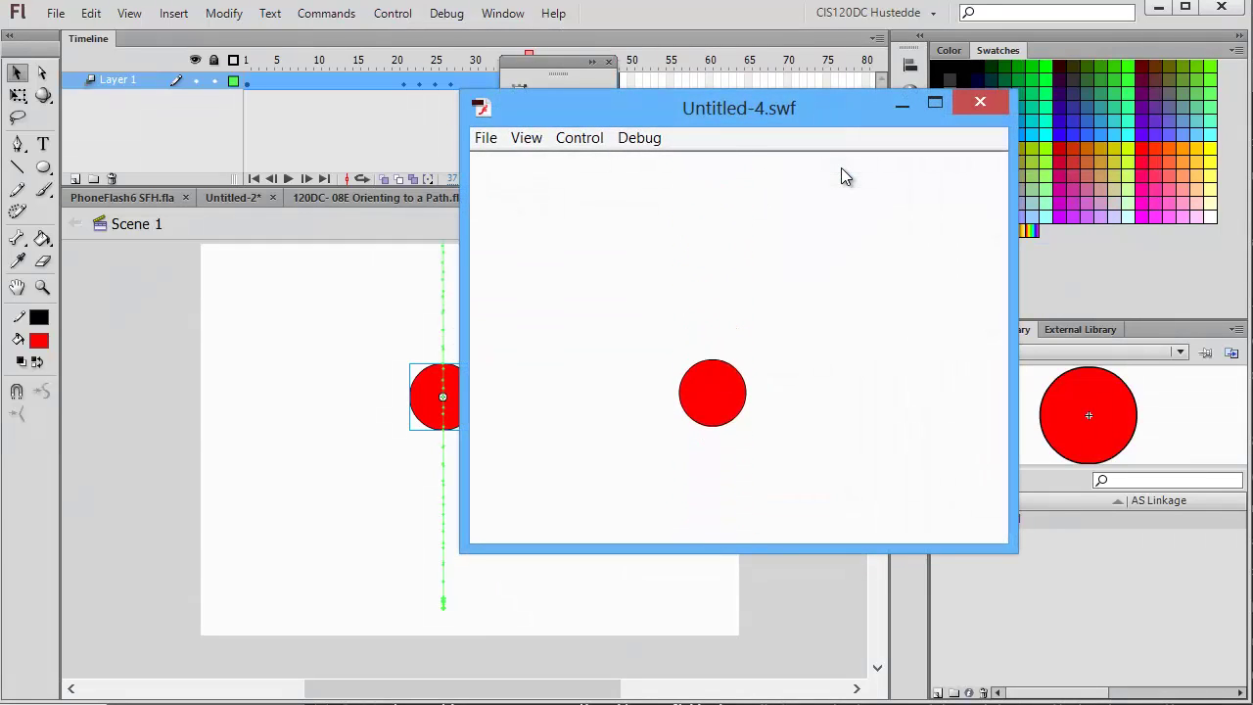
click(983, 103)
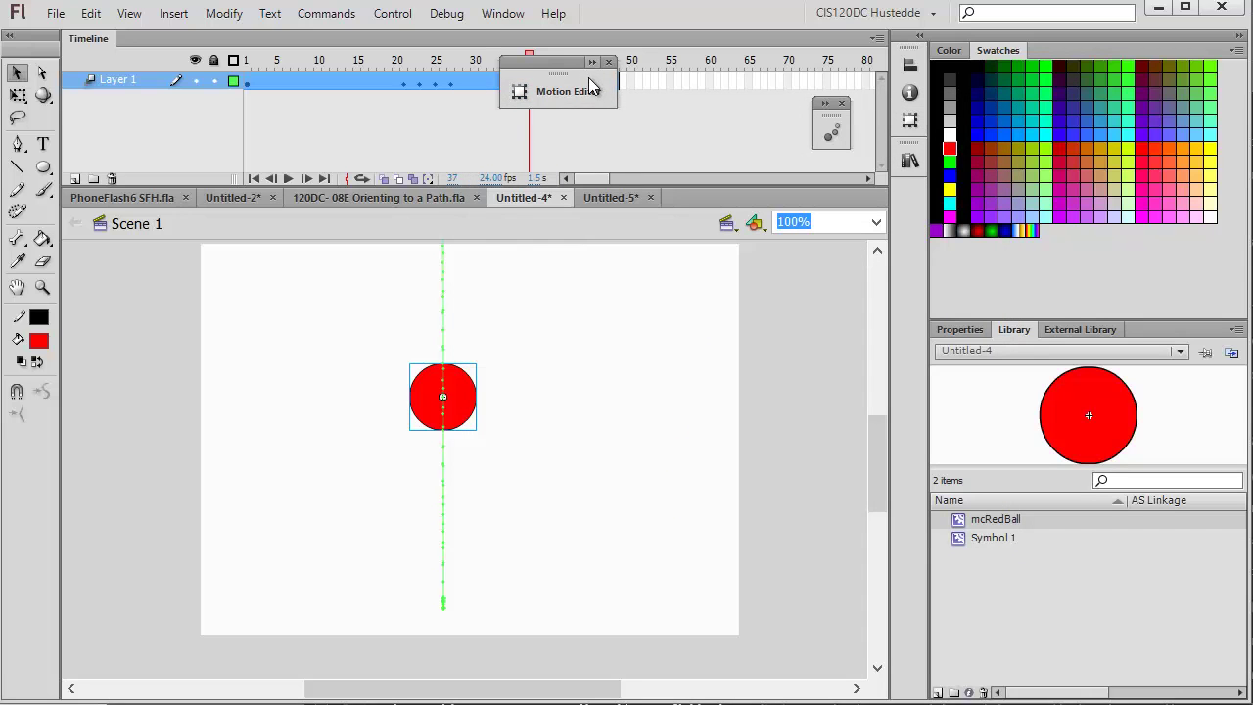
drag(564, 72, 599, 145)
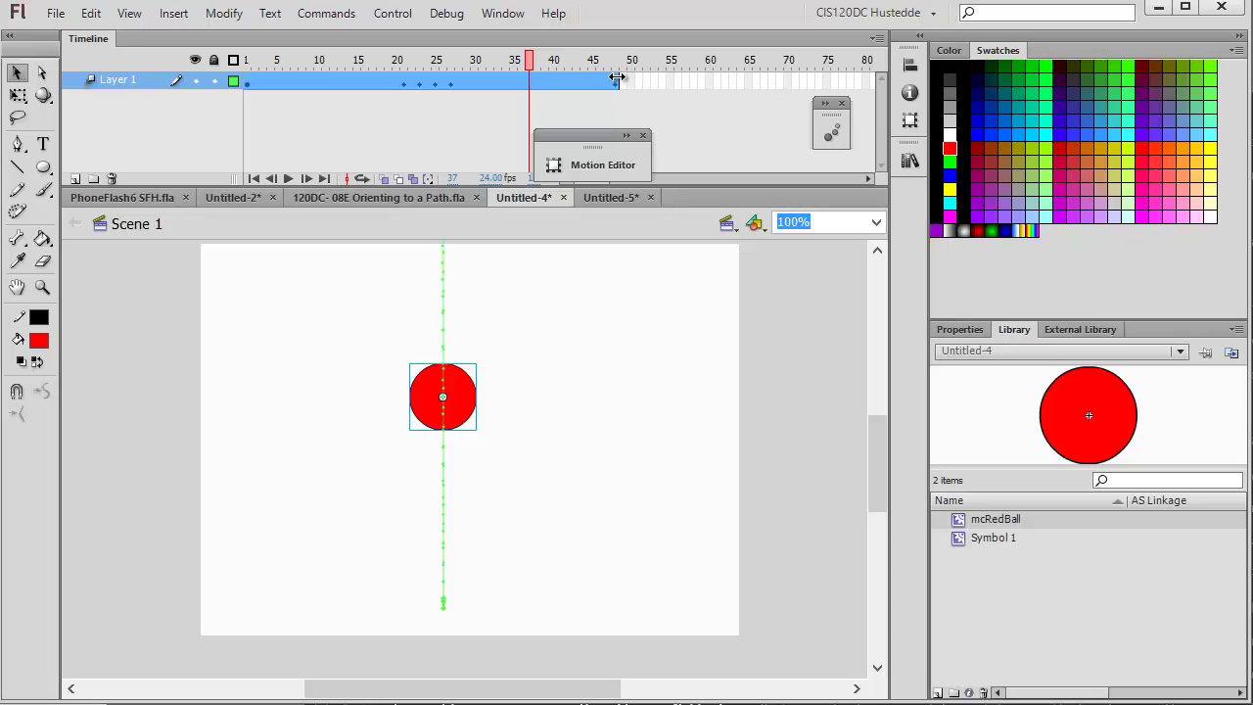
Step: Try stretching the whole tween span to frame 70 and scrub through it, and undo the stretch
drag(617, 76, 790, 86)
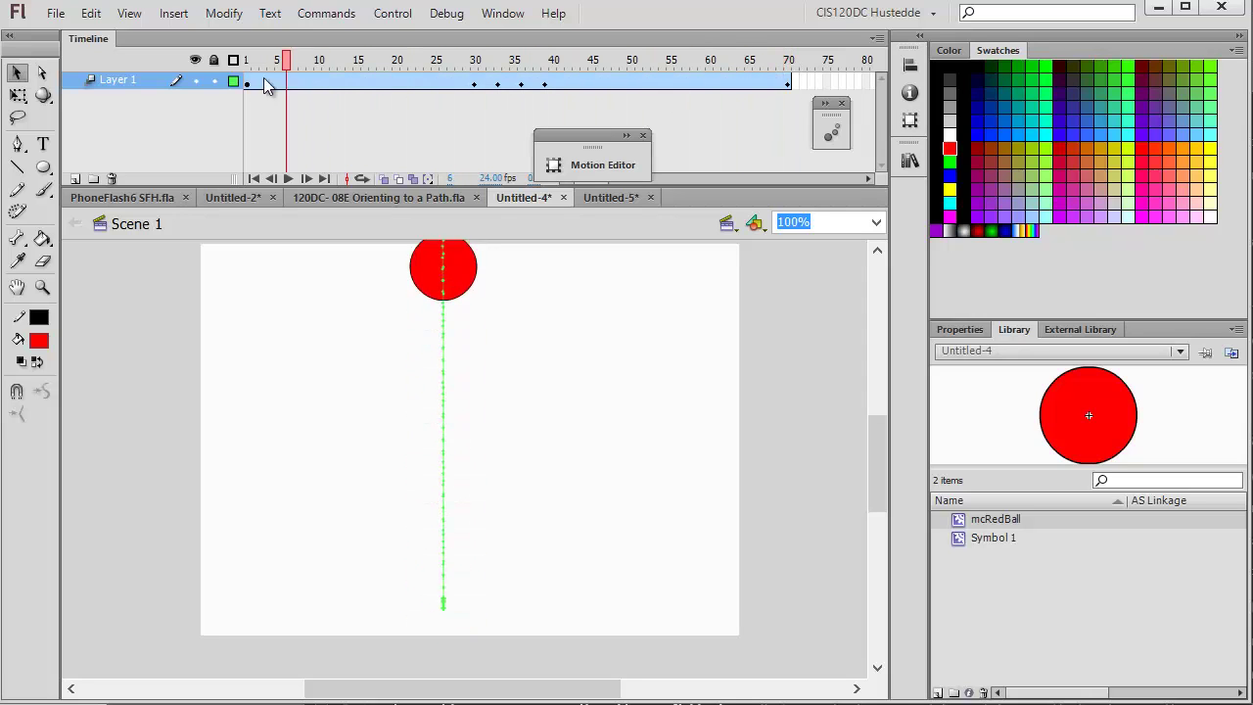
mouse_move(465, 77)
mouse_down()
mouse_move(791, 82)
mouse_move(487, 67)
mouse_up()
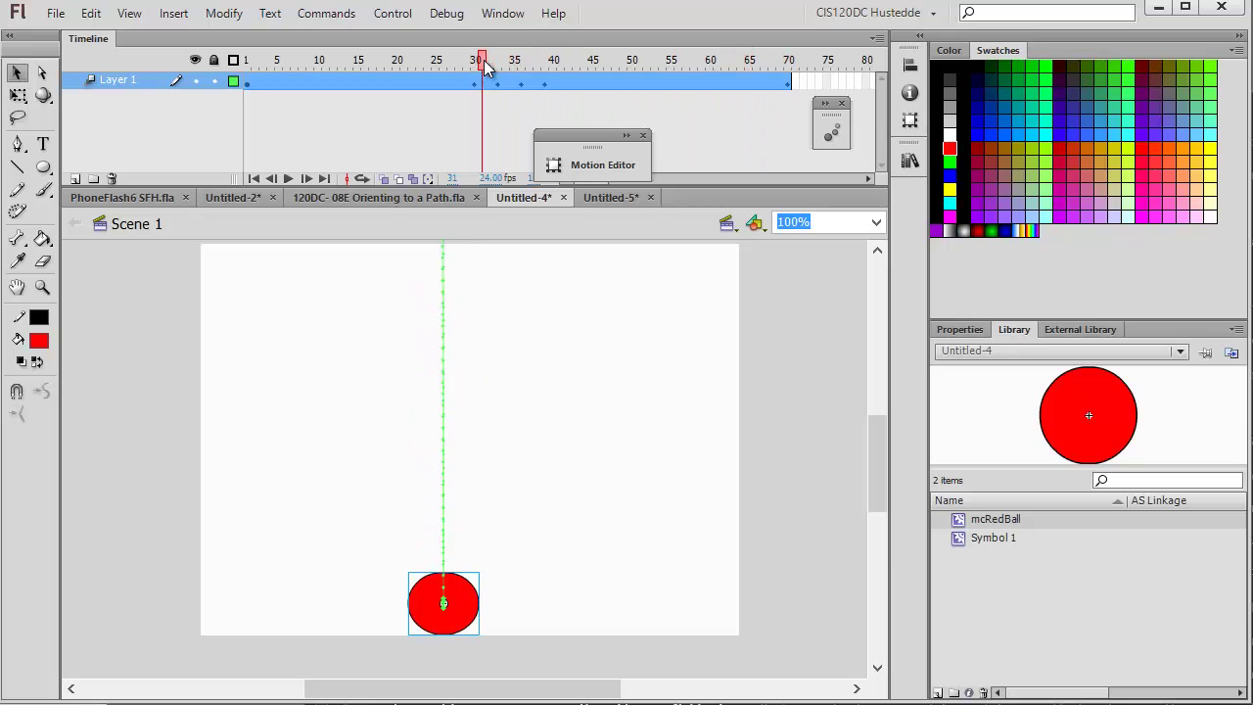
key(shift+period)
key(ctrl+z)
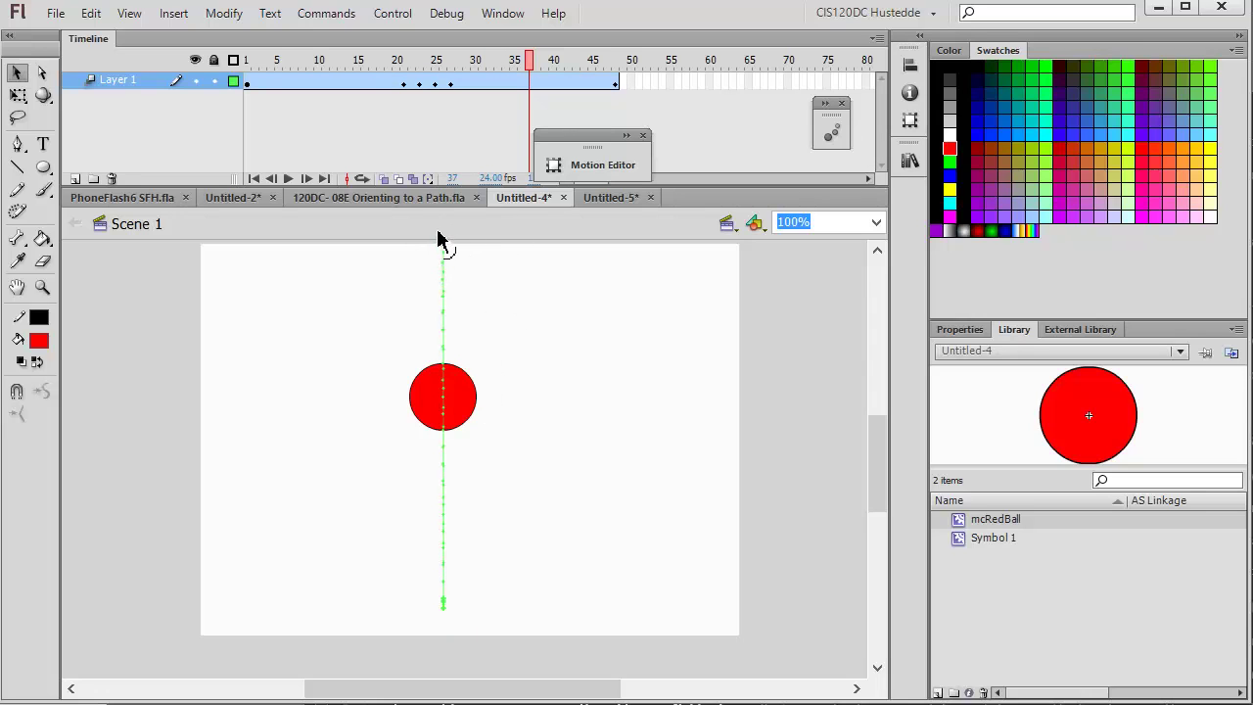
Step: Extend the tween span to frame 75 while keeping its existing keyframes in place
click(623, 83)
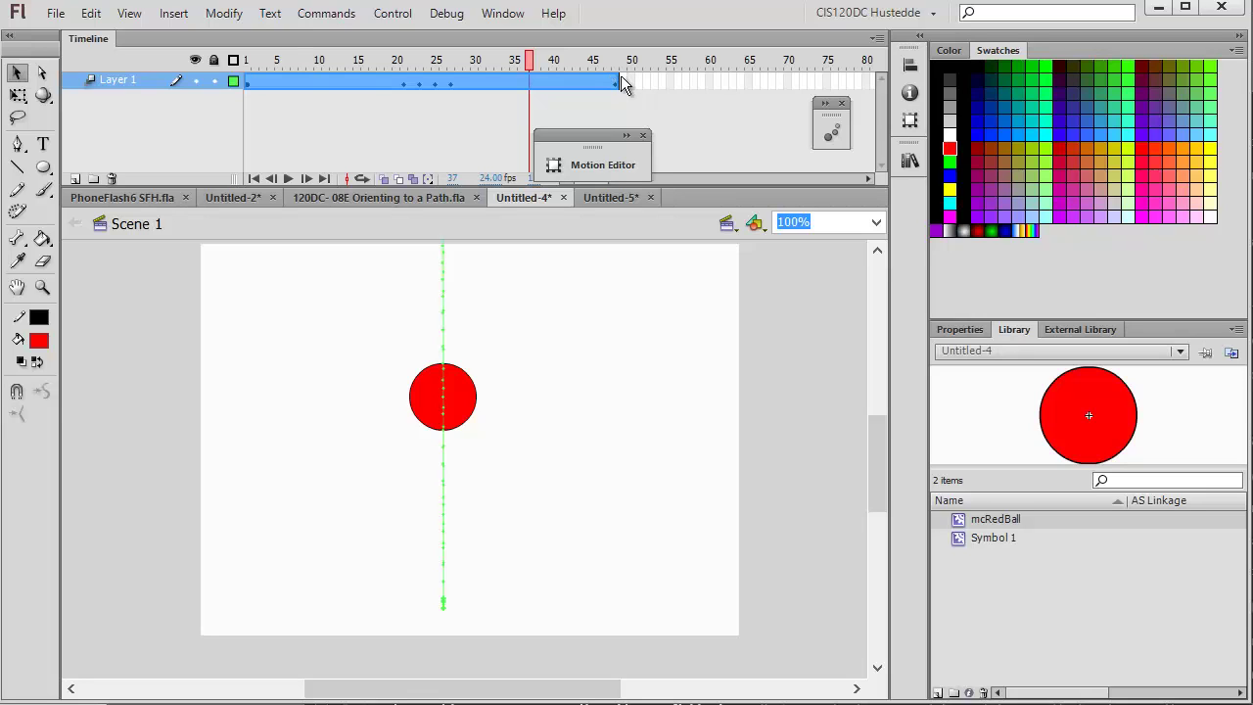
drag(629, 84, 833, 85)
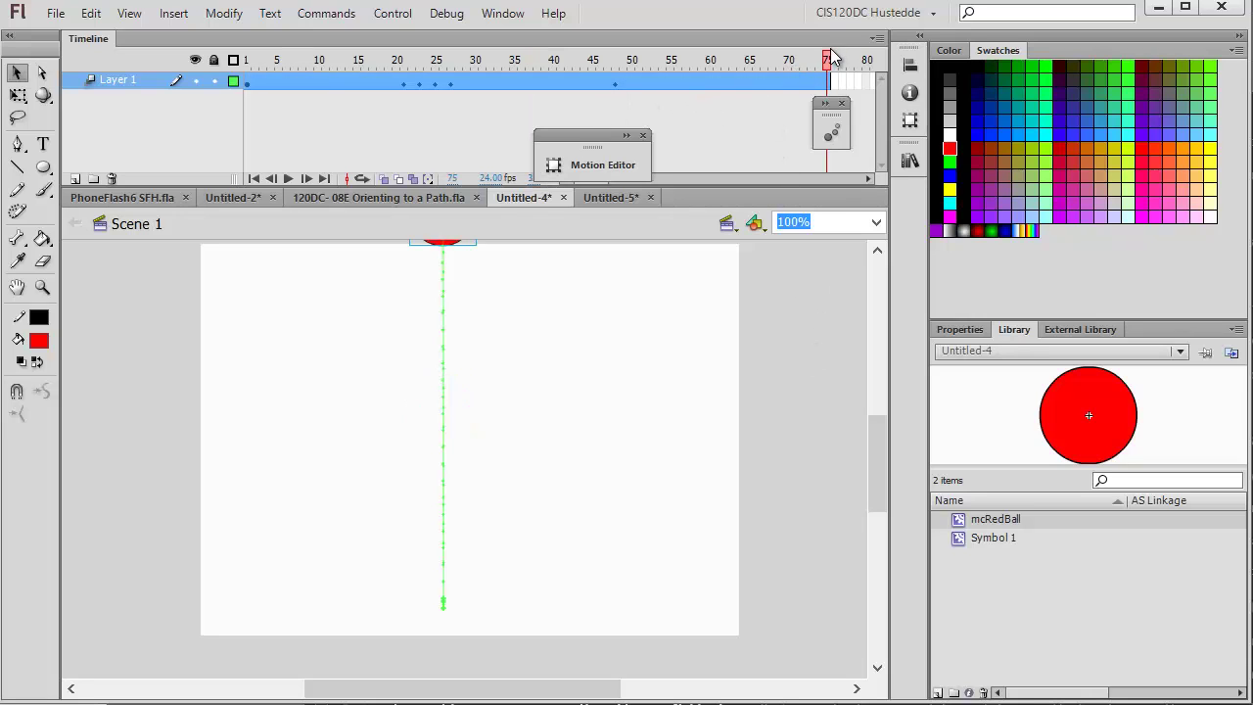
drag(828, 58, 832, 90)
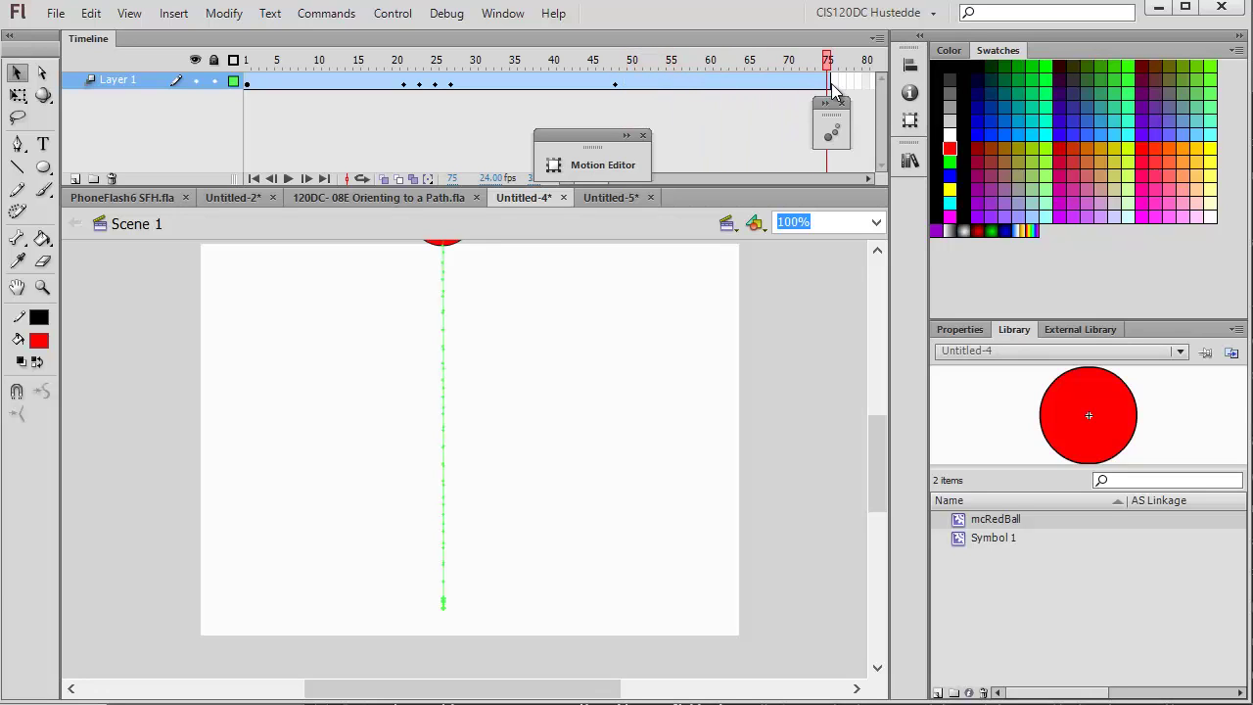
Step: At frame 75, move the ball just beyond the stage's right edge, to about X 607 px and Y 225 px
click(832, 88)
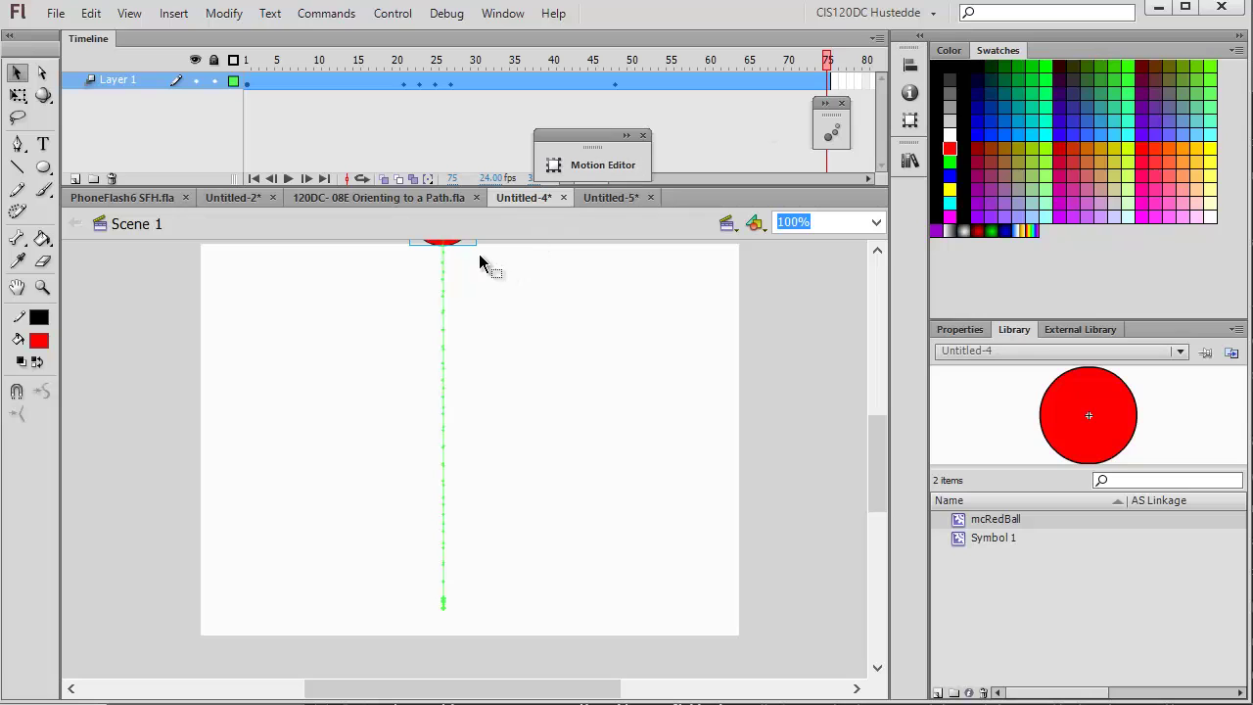
drag(475, 260, 813, 504)
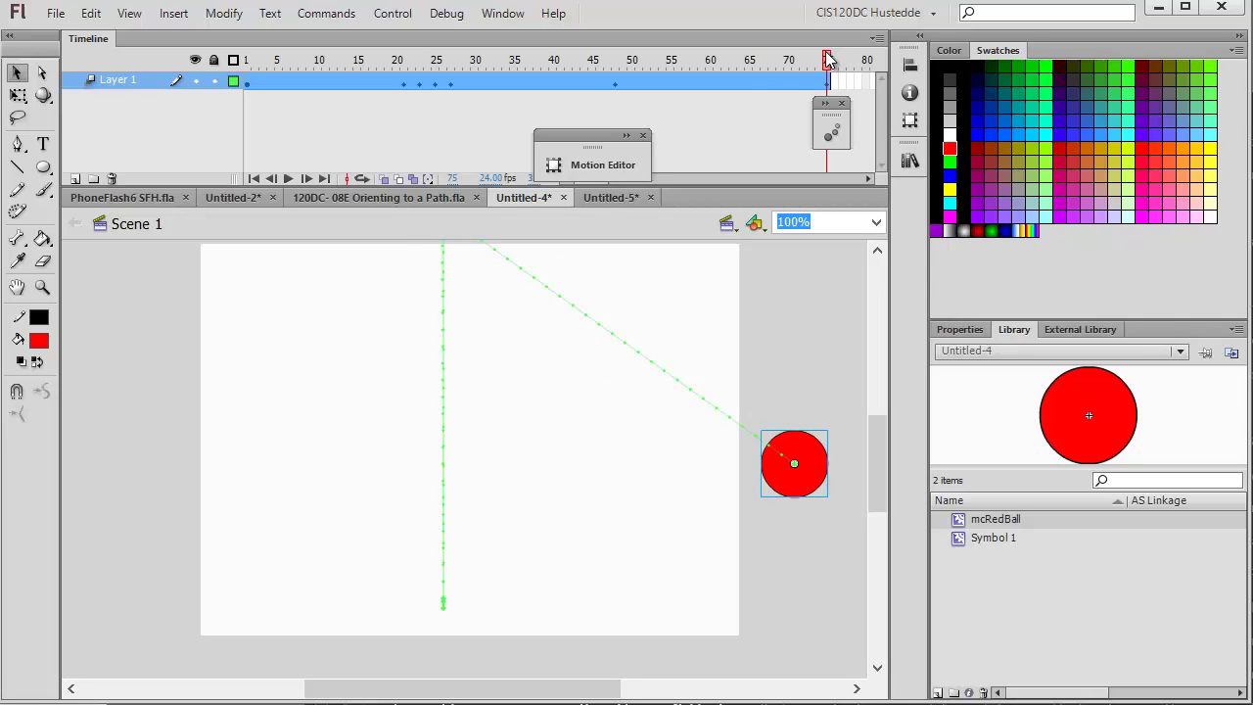
drag(827, 59, 846, 86)
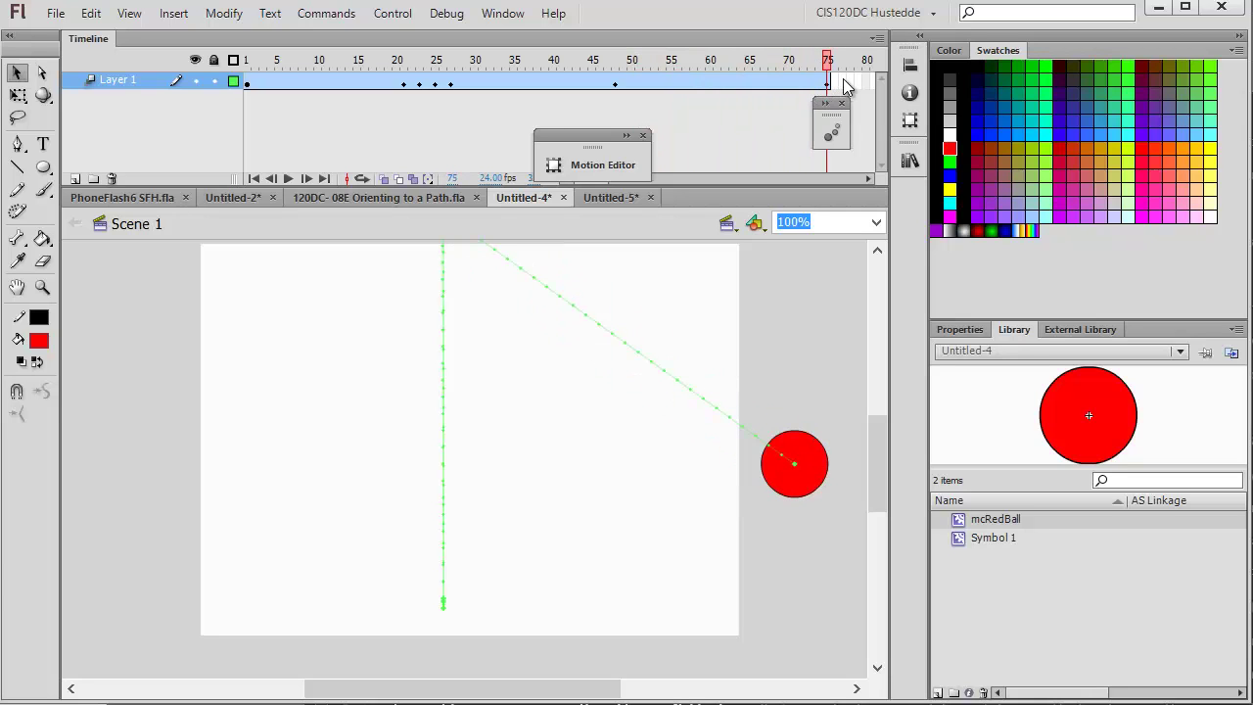
click(836, 86)
Step: Test the extended bounce animation in Flash Professional and close the preview
click(393, 13)
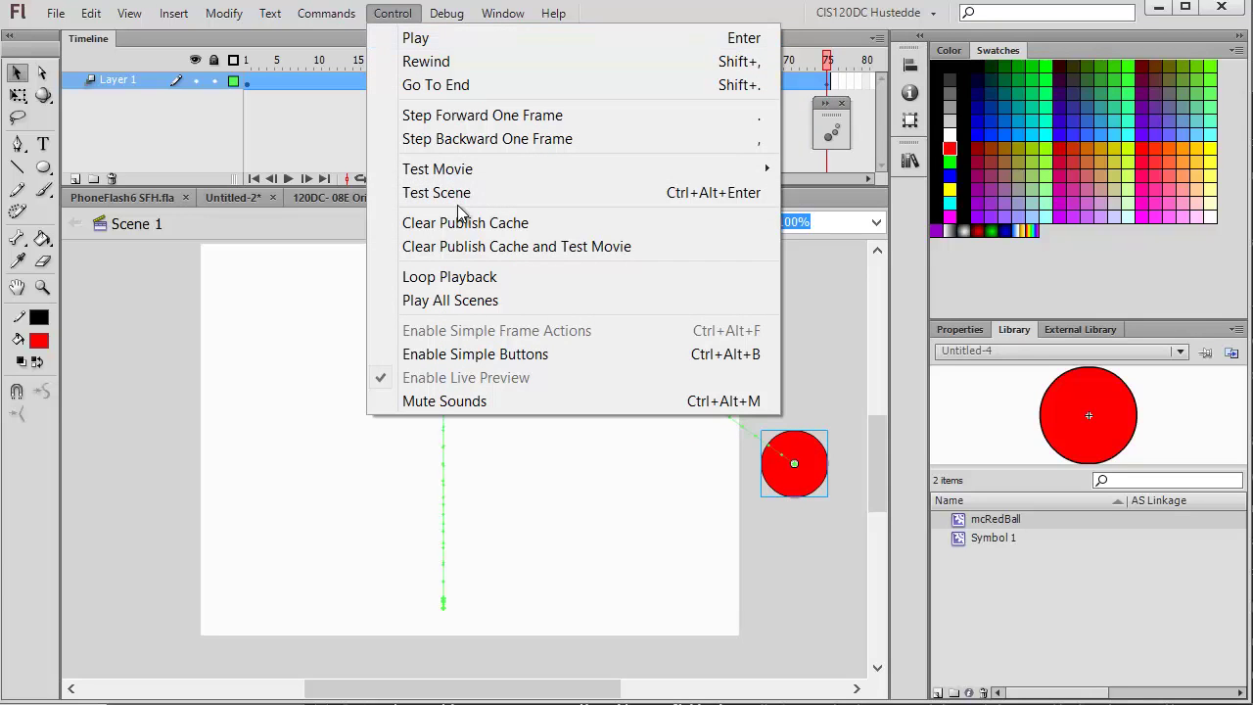
mouse_move(467, 170)
click(887, 168)
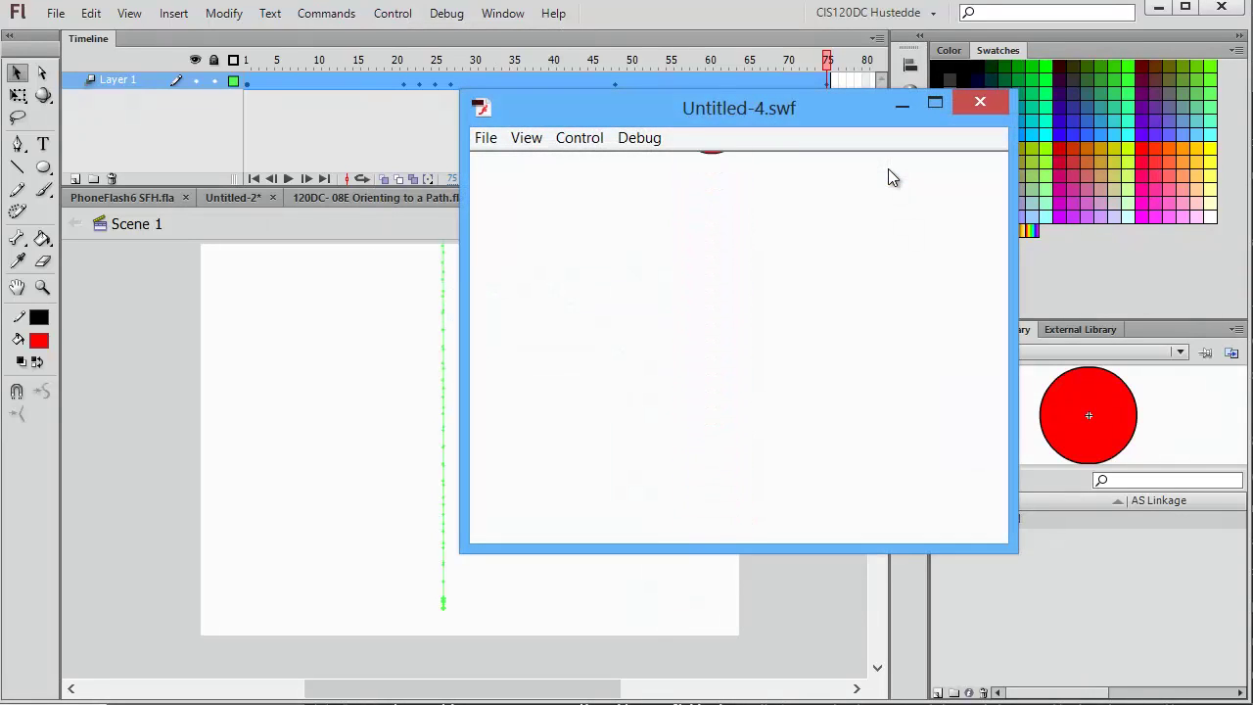
click(985, 100)
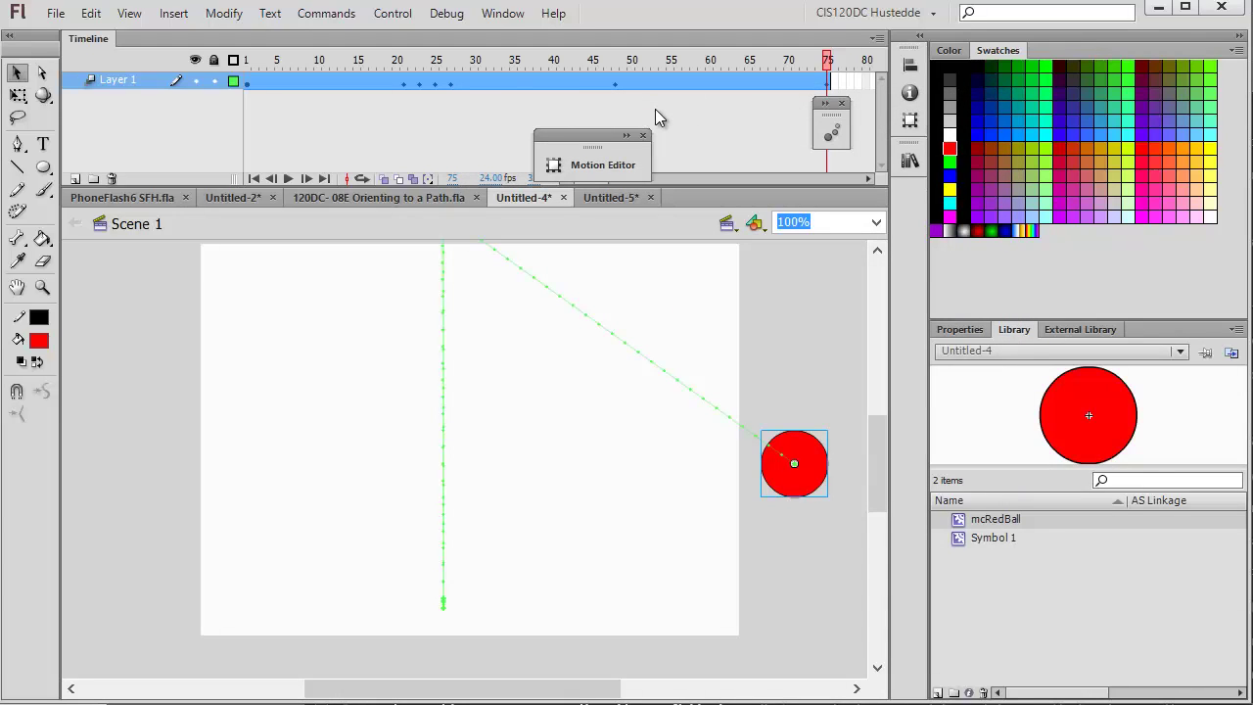
Step: Open the Motion Editor and review the motion, transformation and Color Effect options at frame 75
click(587, 164)
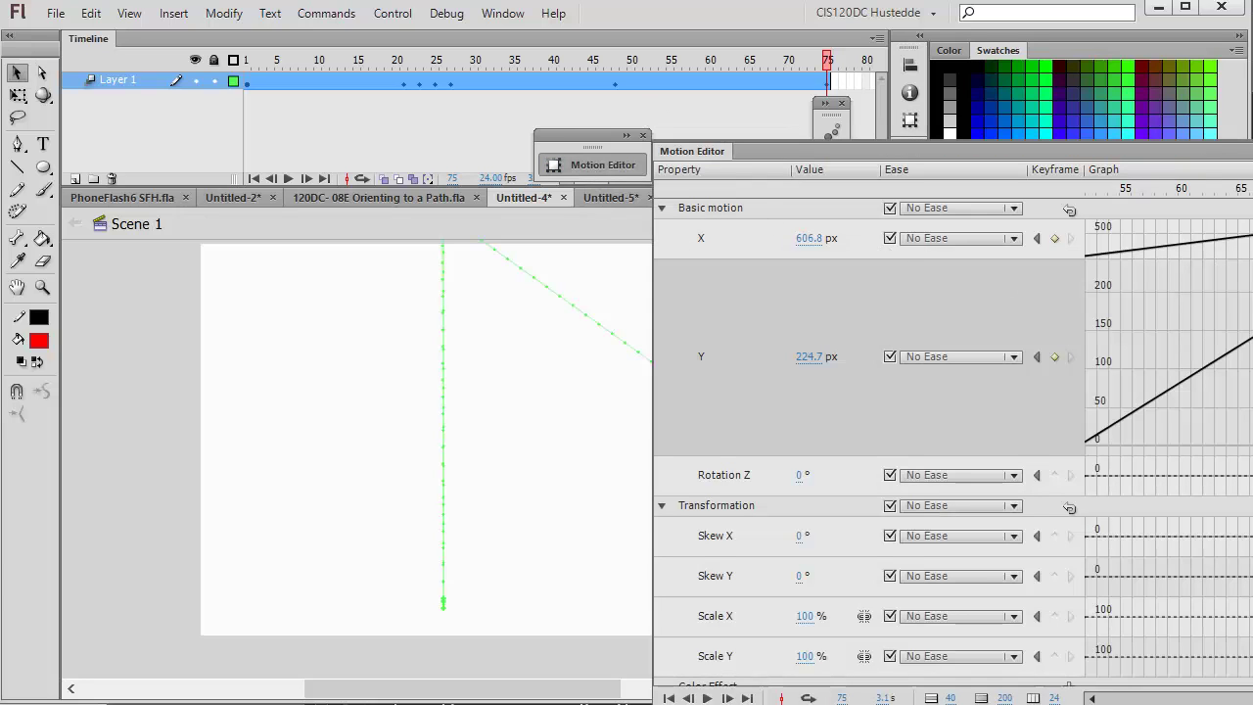
scroll(839, 294, down, 3)
scroll(840, 223, up, 3)
scroll(953, 440, down, 1)
scroll(954, 440, down, 2)
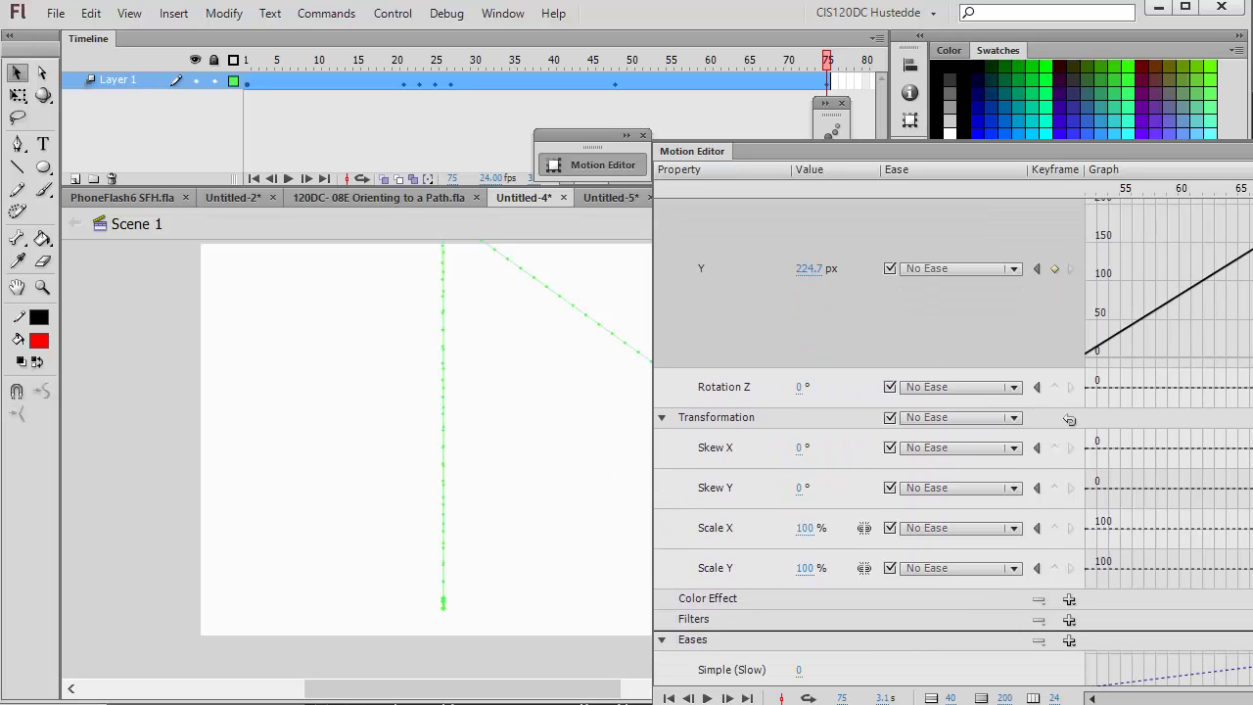
scroll(953, 440, down, 1)
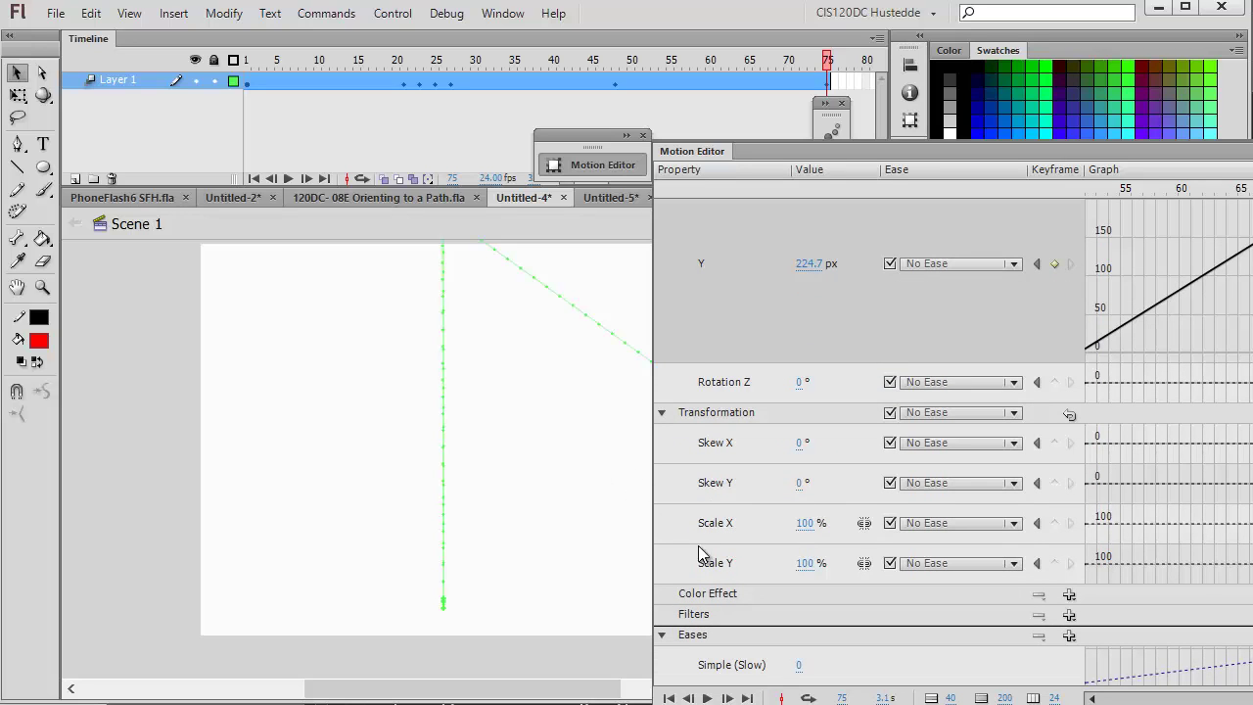
click(1071, 594)
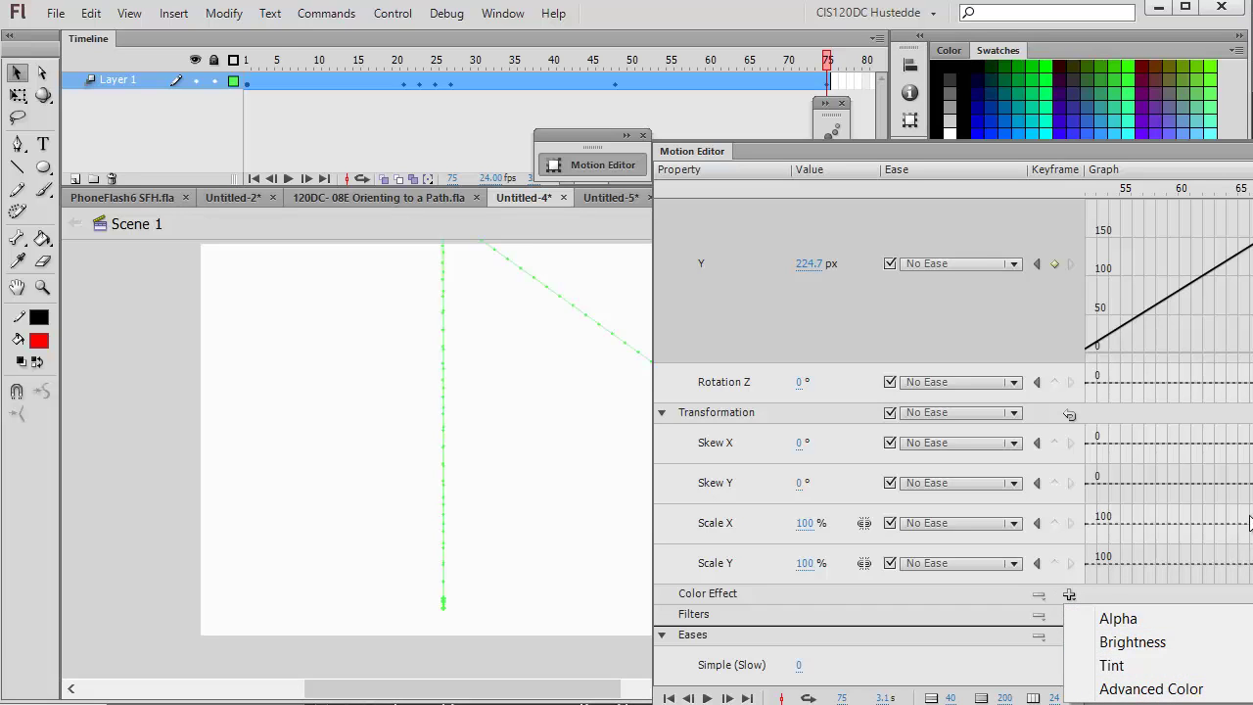
scroll(954, 441, up, 3)
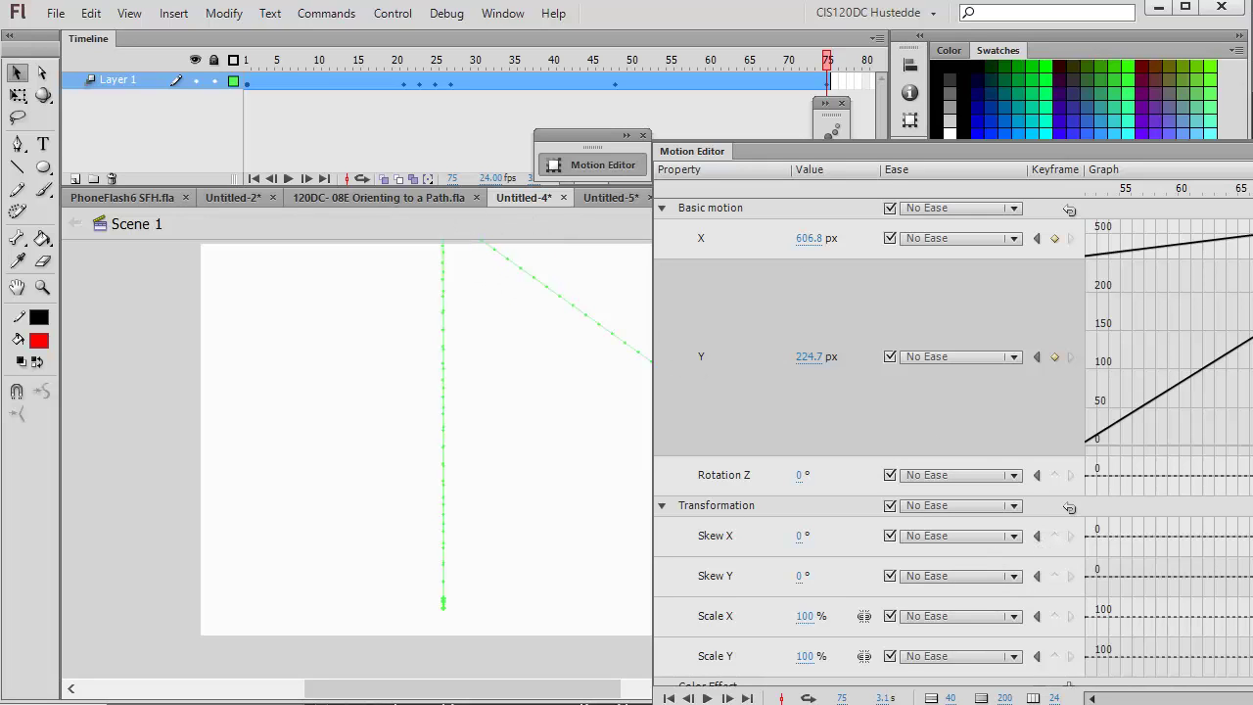
scroll(953, 441, down, 3)
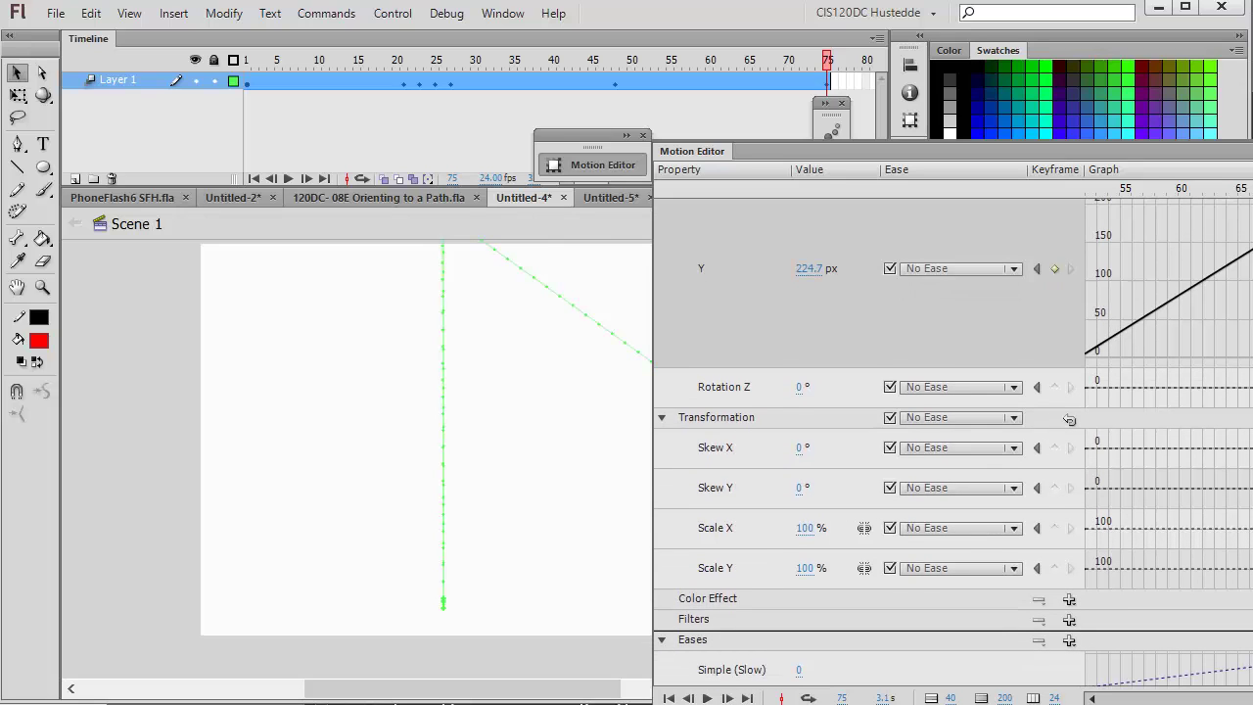
Step: Add a Tint color effect to the ball at frame 75 with a blue tint color and an 85% tint amount
click(1068, 599)
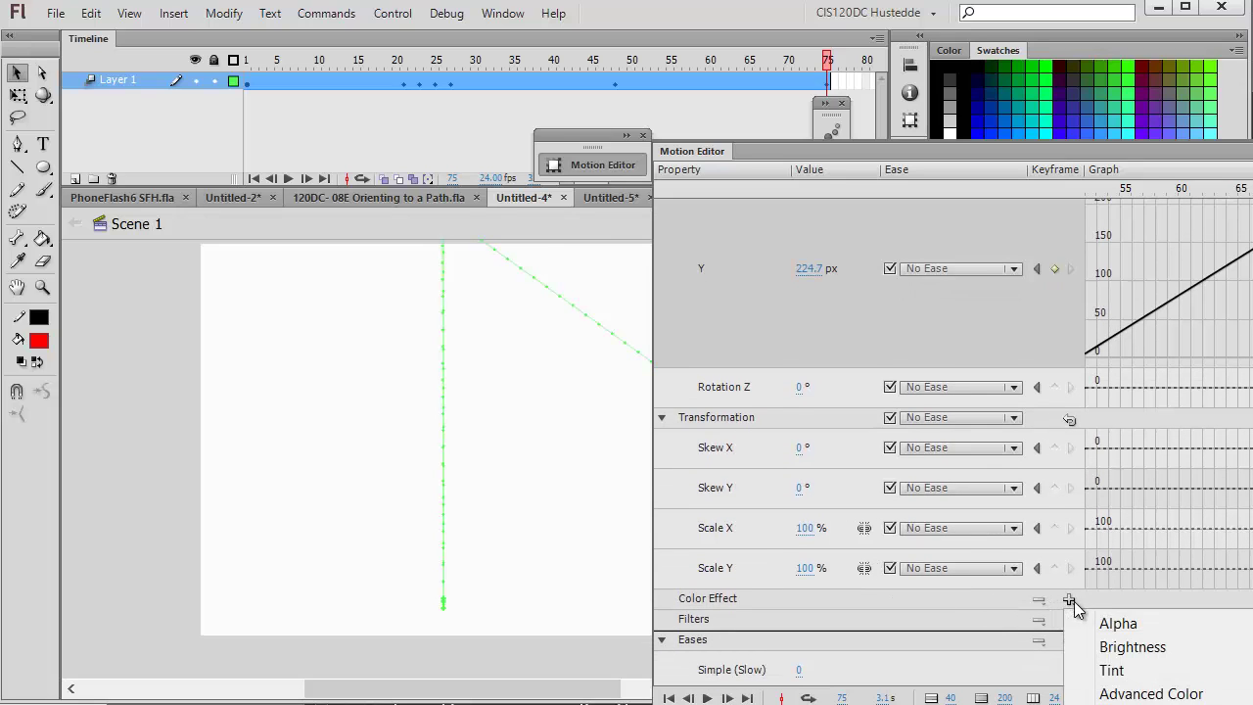
click(1114, 679)
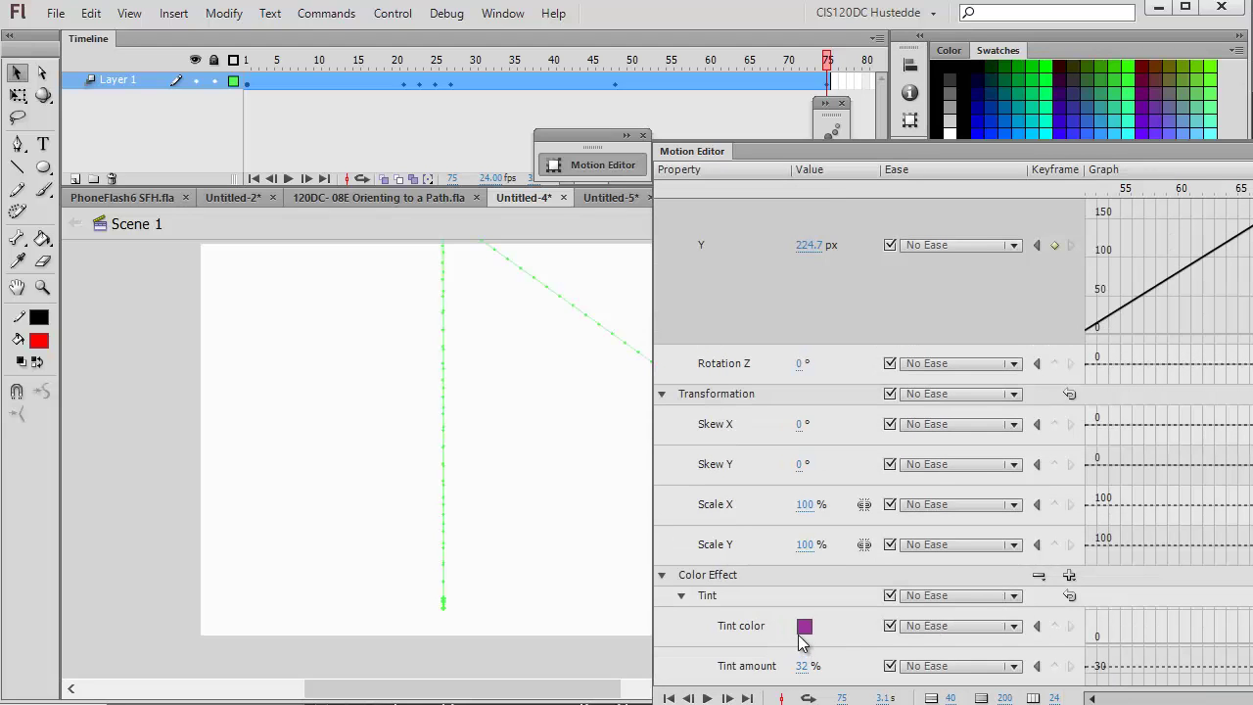
click(803, 628)
click(823, 546)
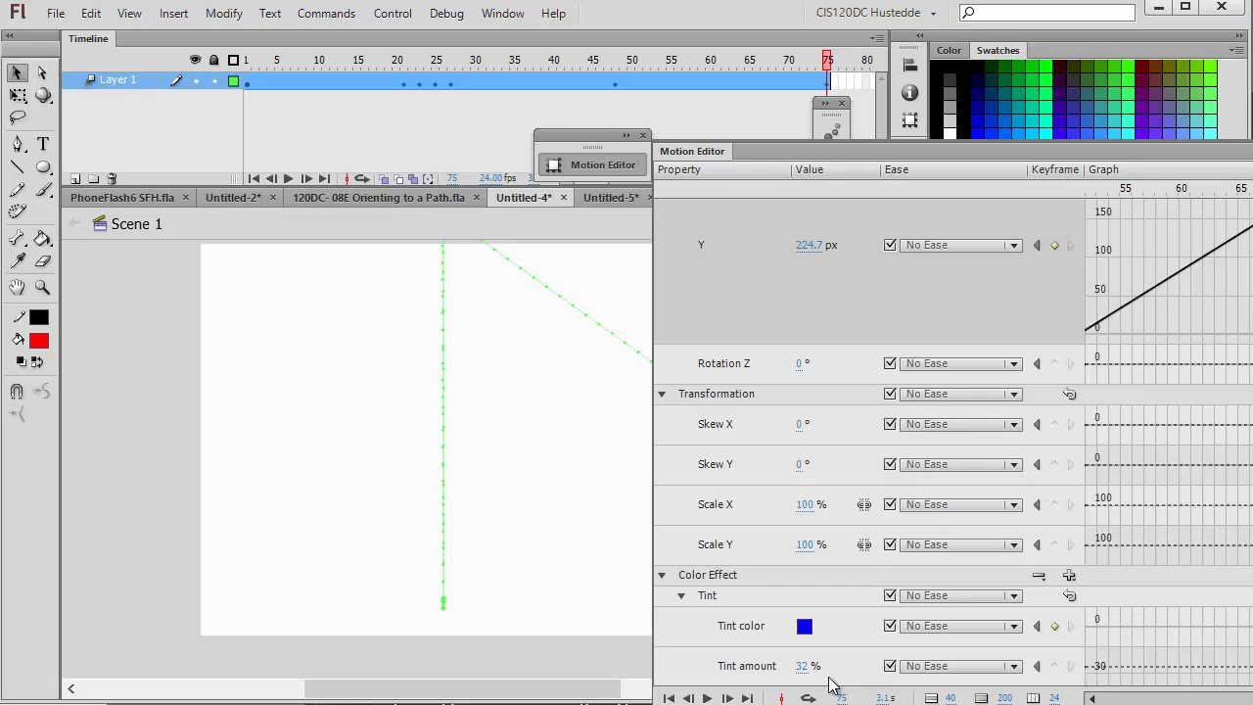
drag(806, 669, 849, 666)
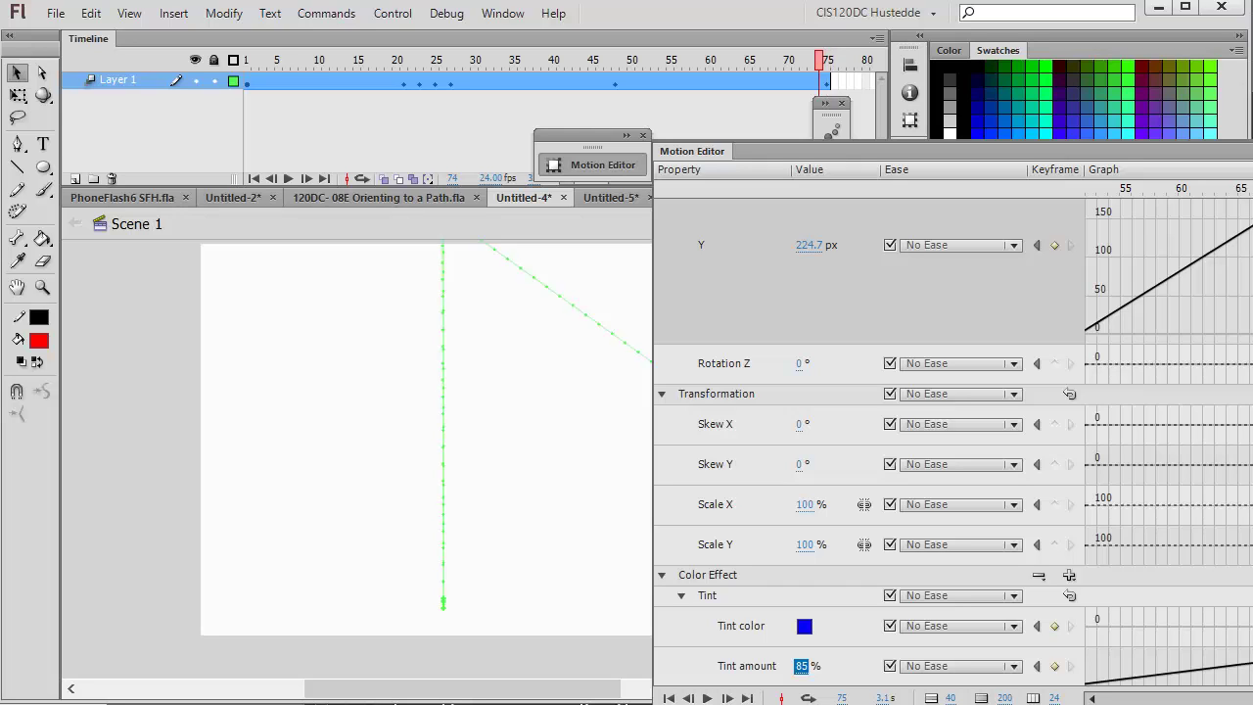
Step: Go back to frame 48 and set the ball's tint amount there to 0%
key(comma)
key(comma)
key(comma)
key(comma)
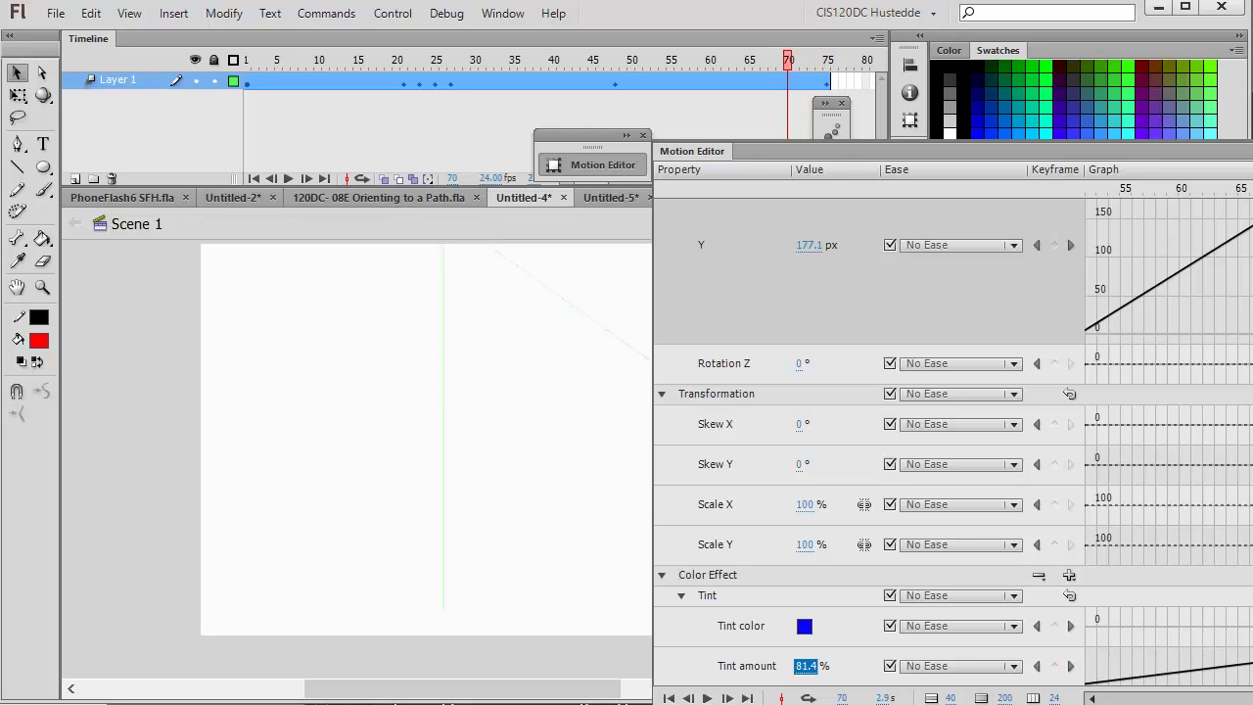
drag(1238, 235, 1077, 245)
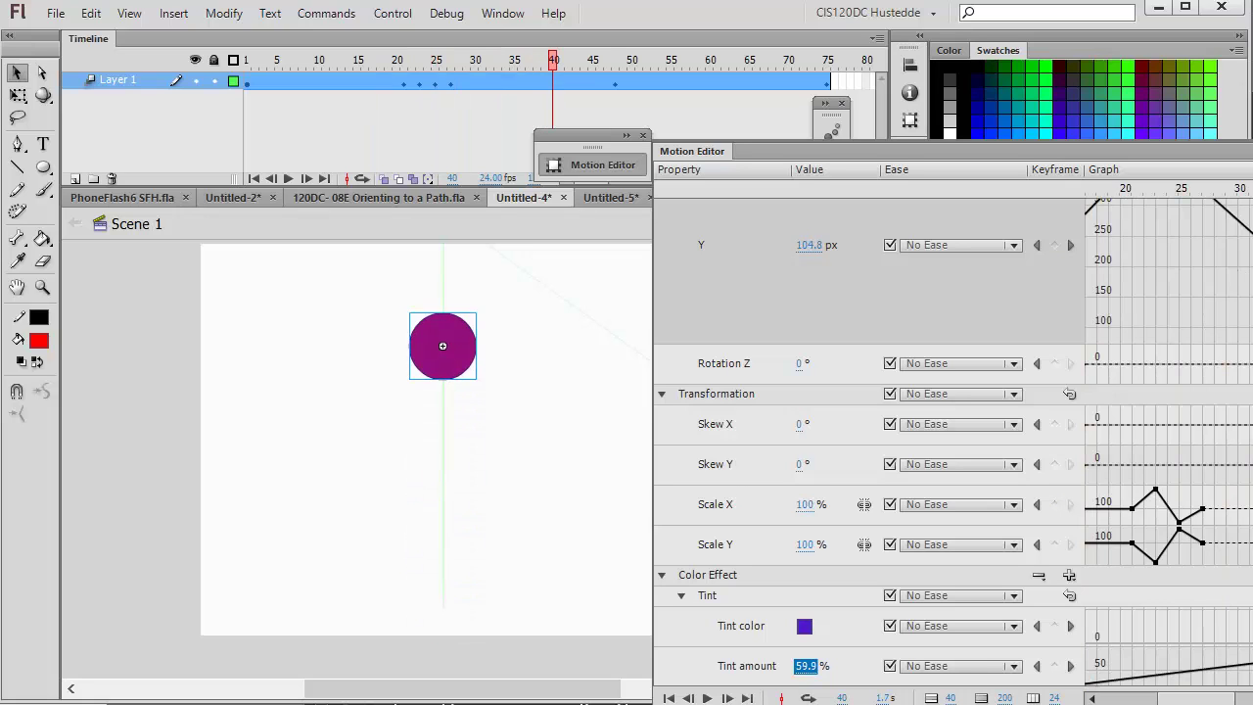
drag(1252, 245, 1162, 253)
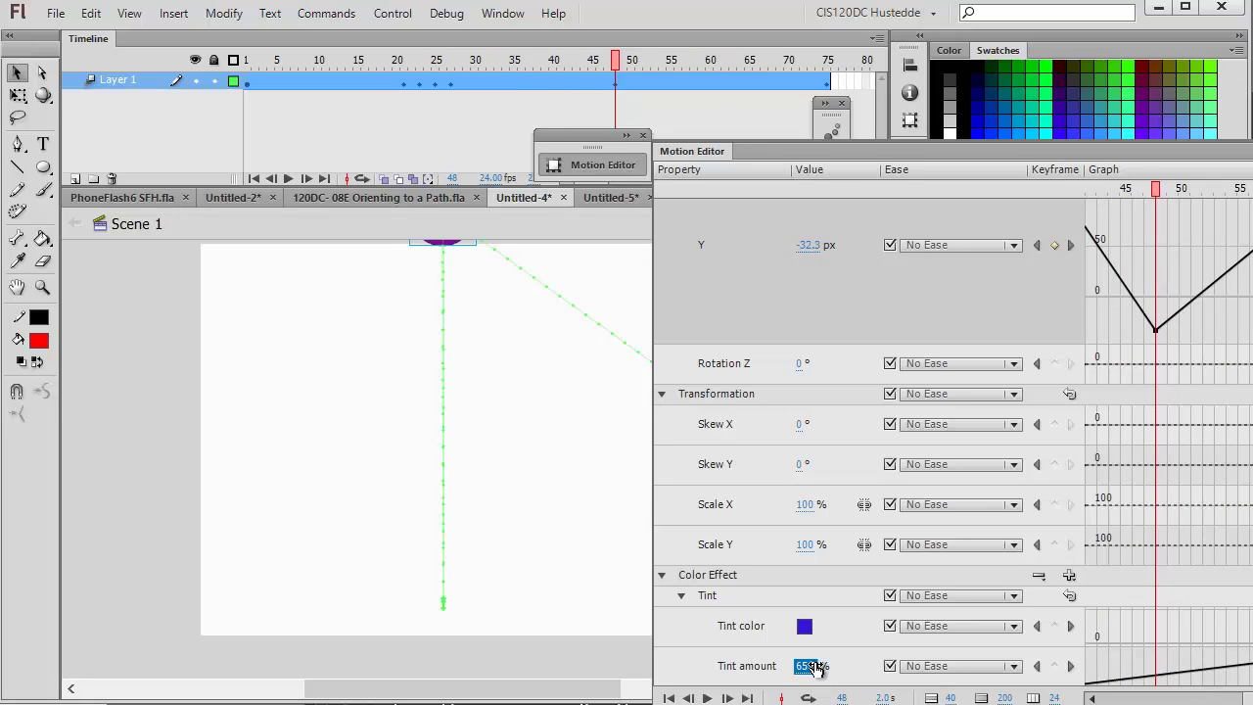
text(0)
key(Return)
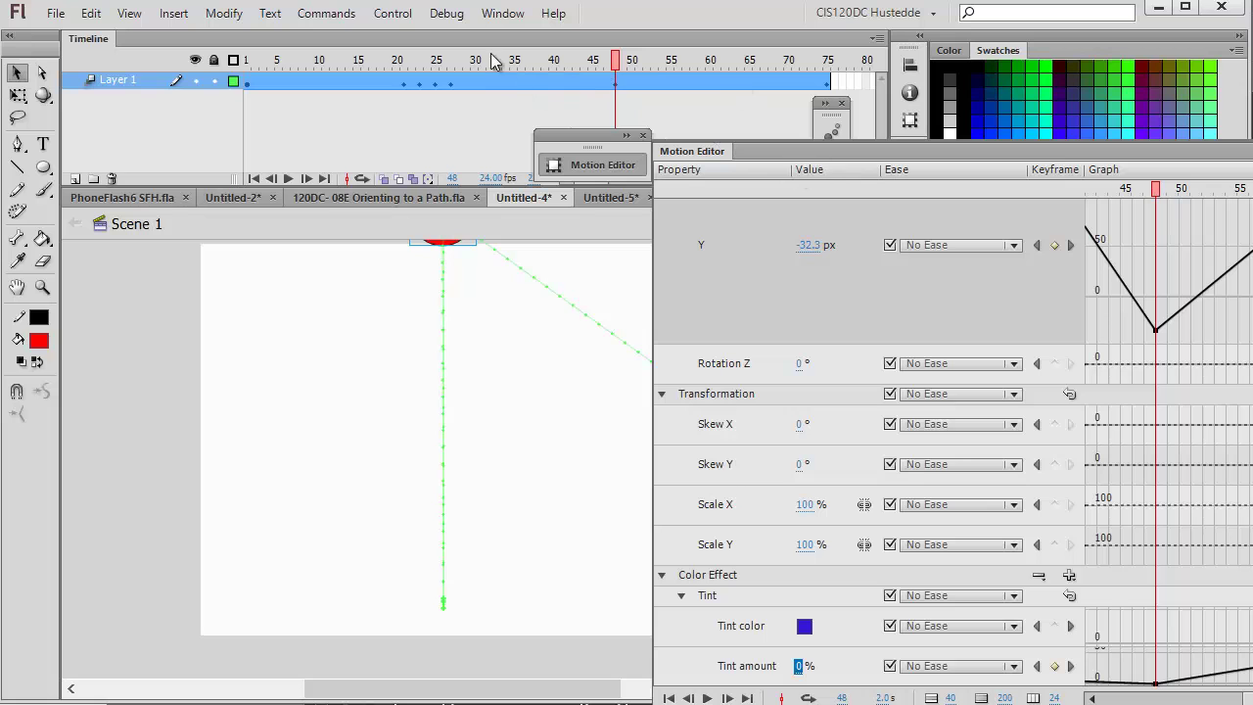
Step: Test the movie to check the ball's tint transition and close the preview
click(391, 14)
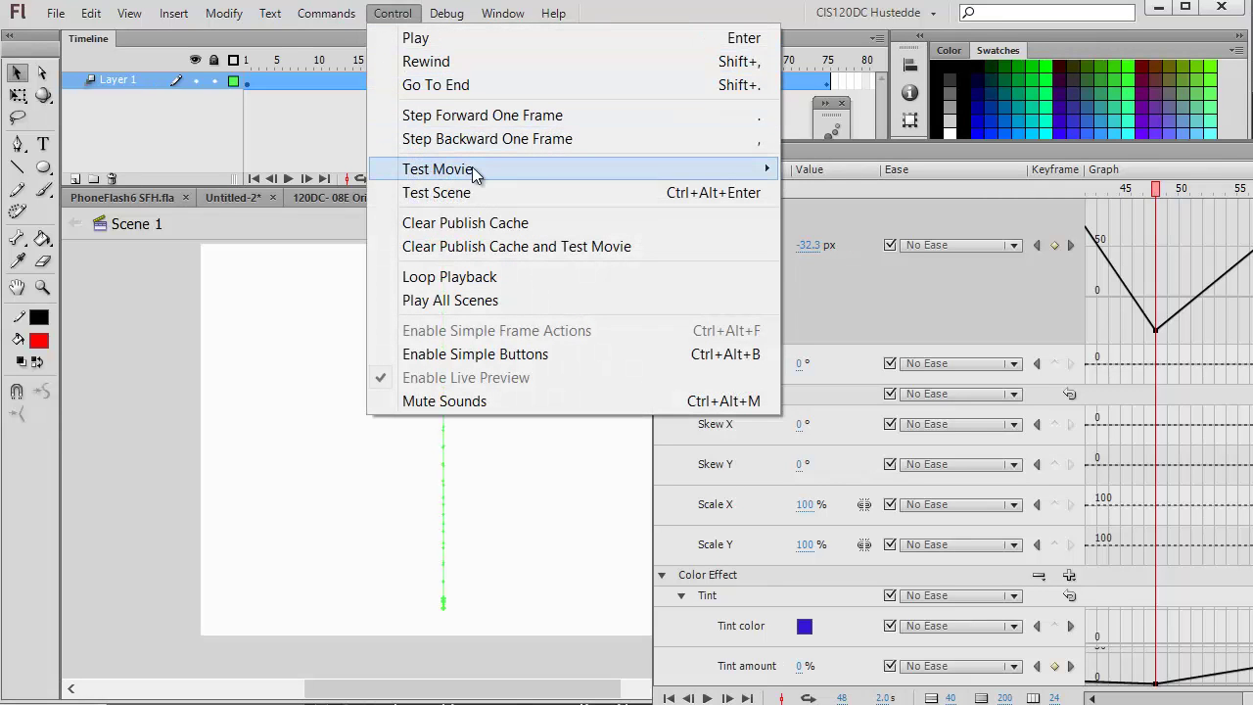
mouse_move(685, 168)
click(909, 172)
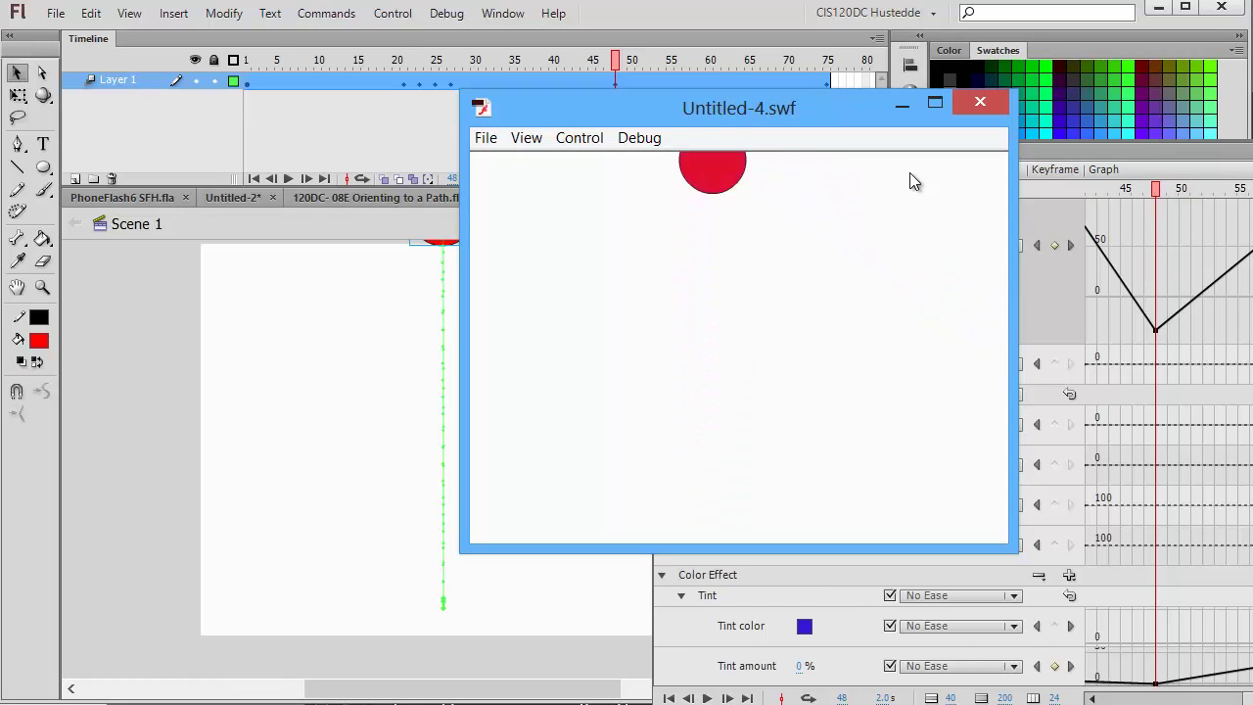
click(984, 97)
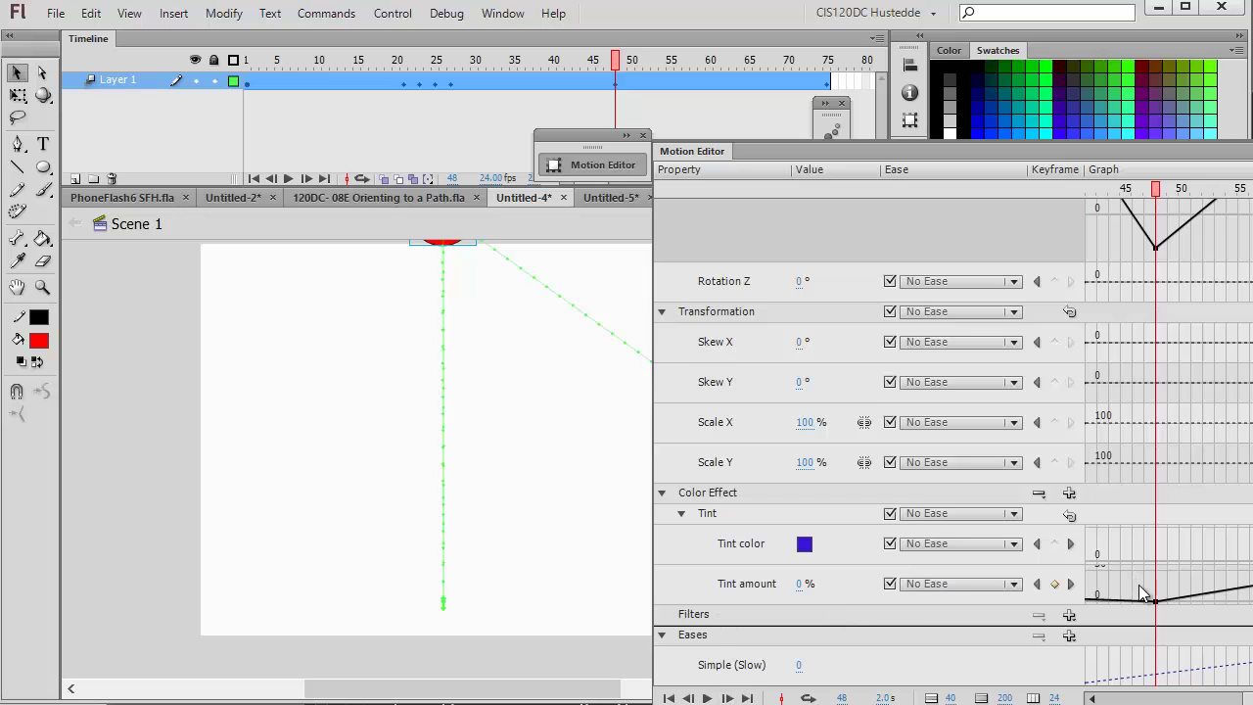
Step: Examine the filters available for the tween and review the ball's motion, transformation and tint properties at frame 48
click(1068, 616)
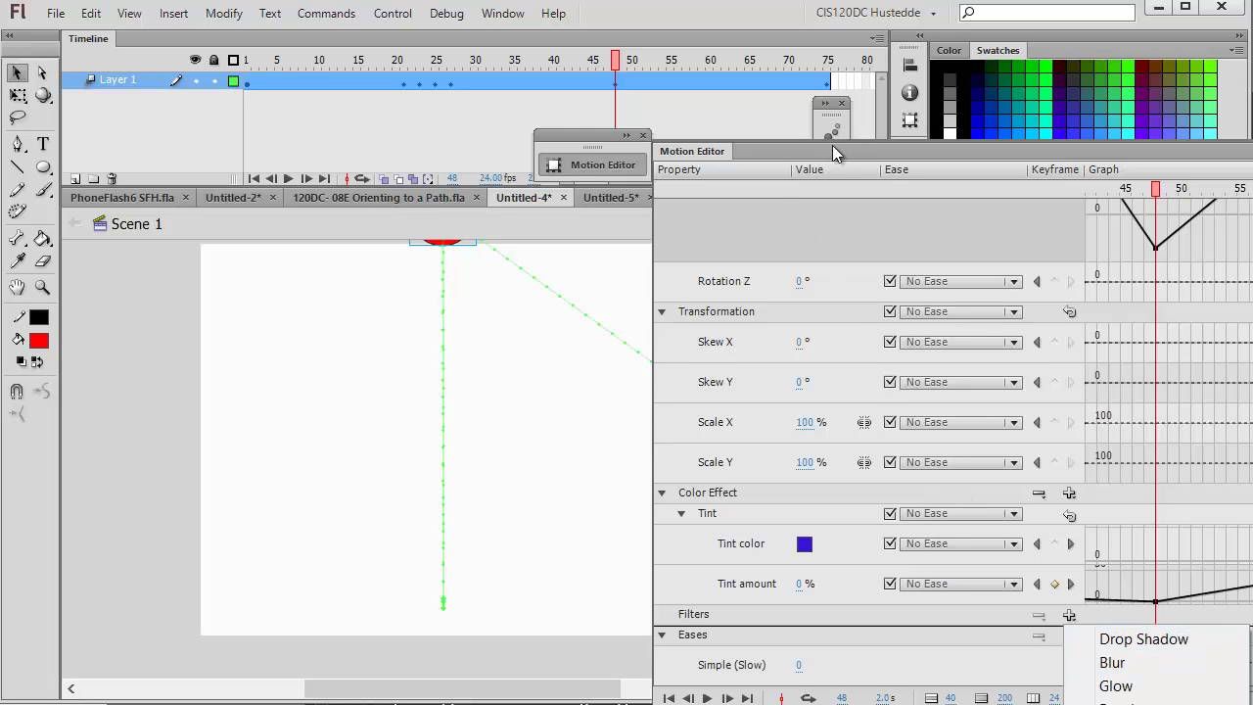
click(813, 254)
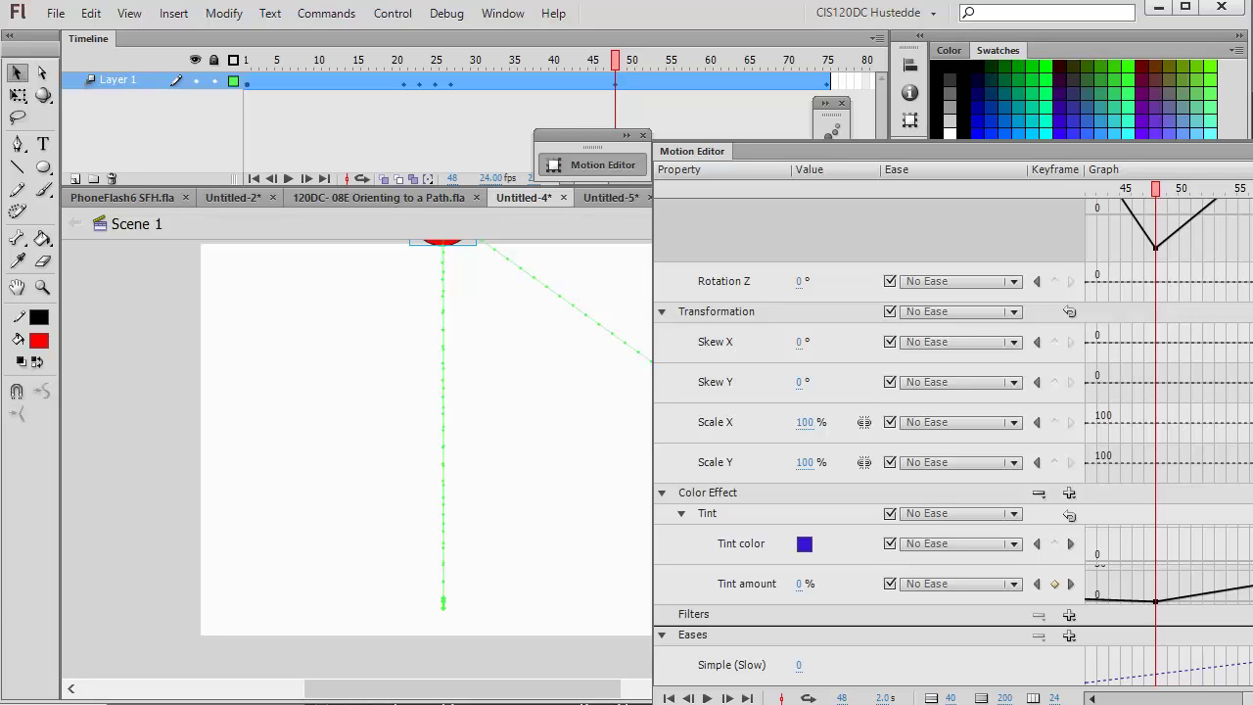
scroll(953, 441, up, 3)
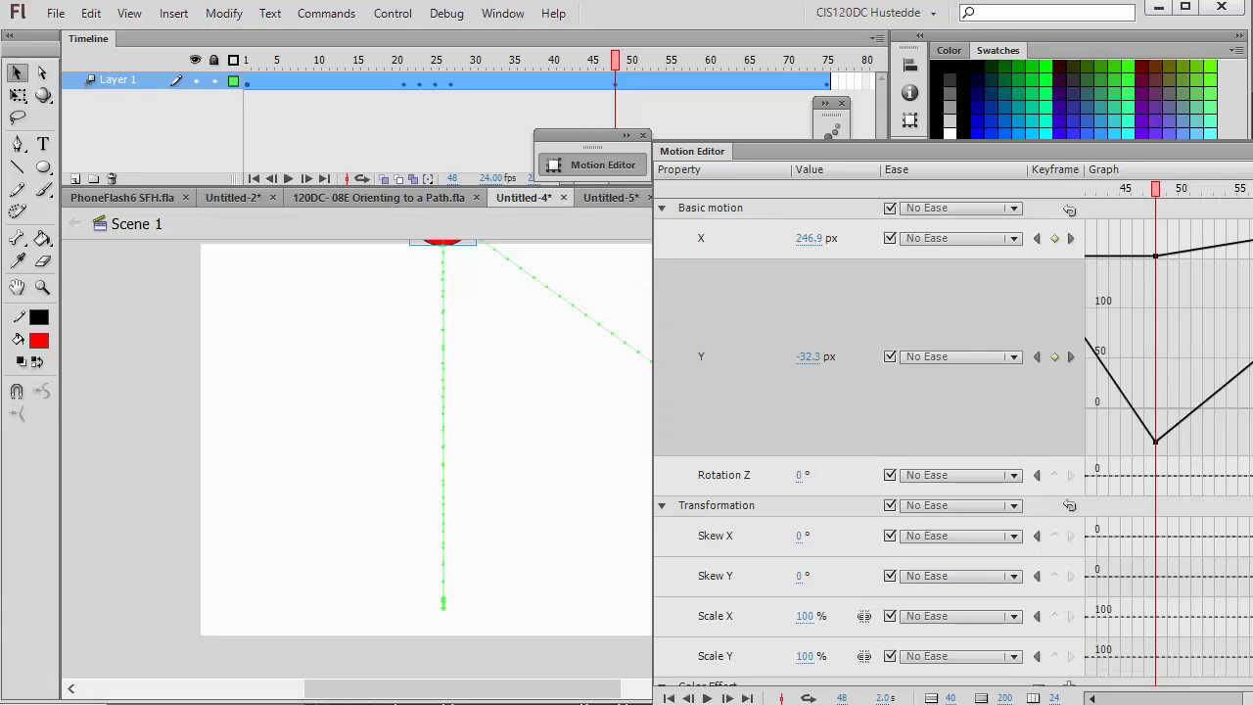
scroll(954, 441, down, 3)
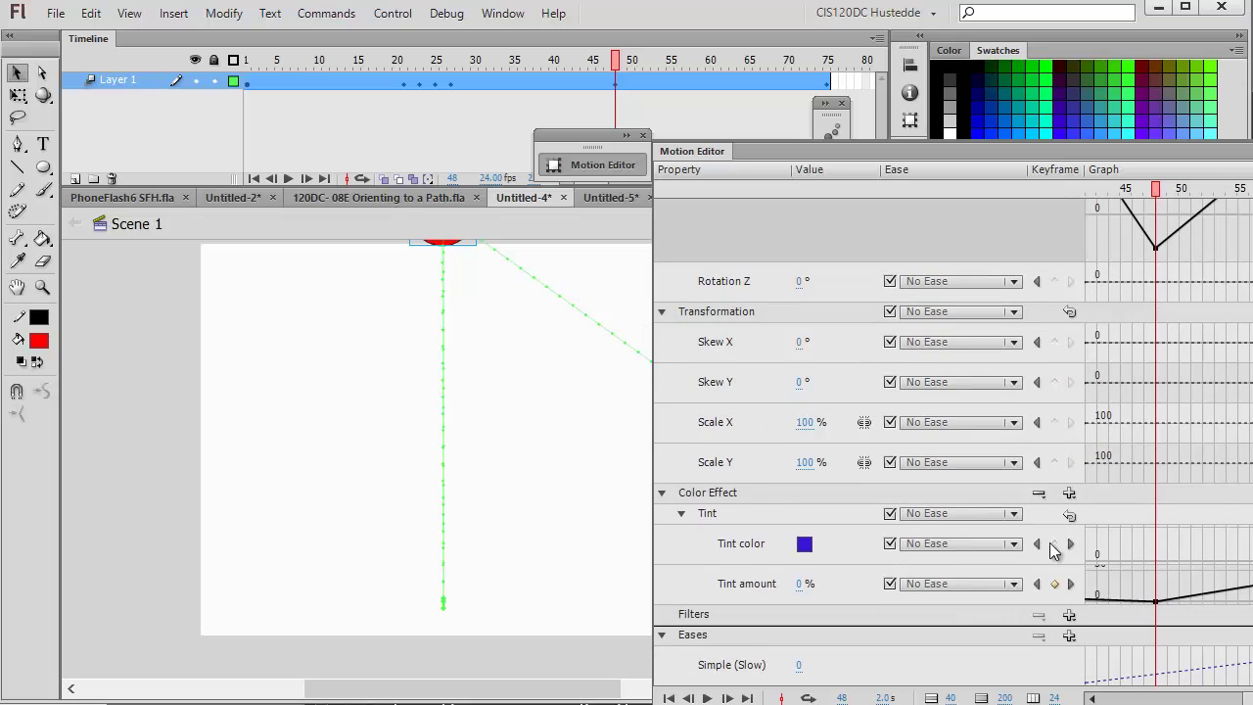